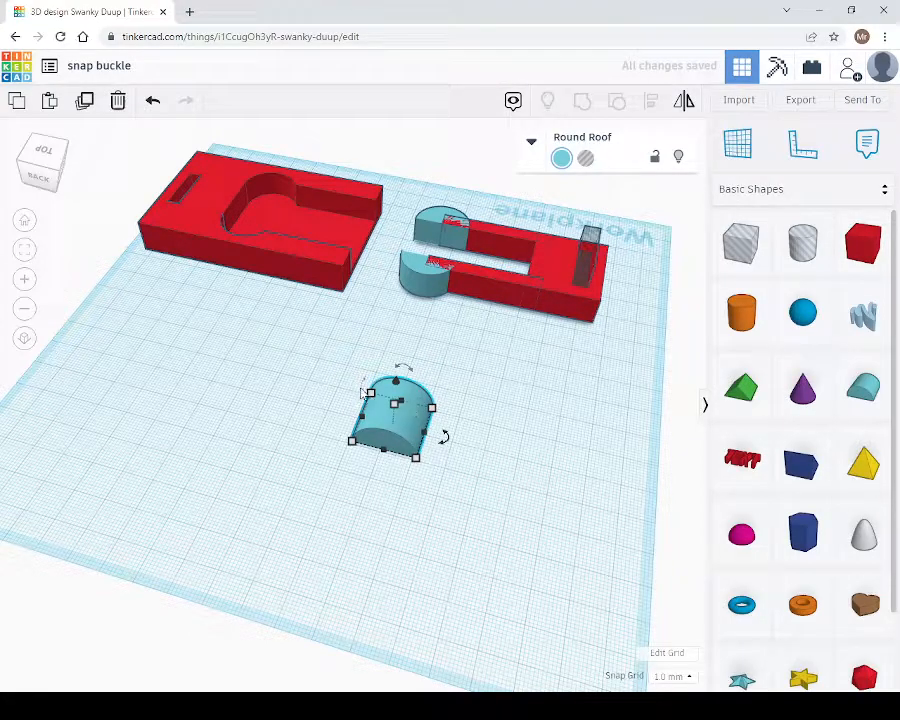
- Rotate the round roof 90° so its half-round profile lies flat, and set its height to 10 mm
{"action": "left_click_drag", "start_coordinate": [367, 388], "coordinate": [352, 410]}
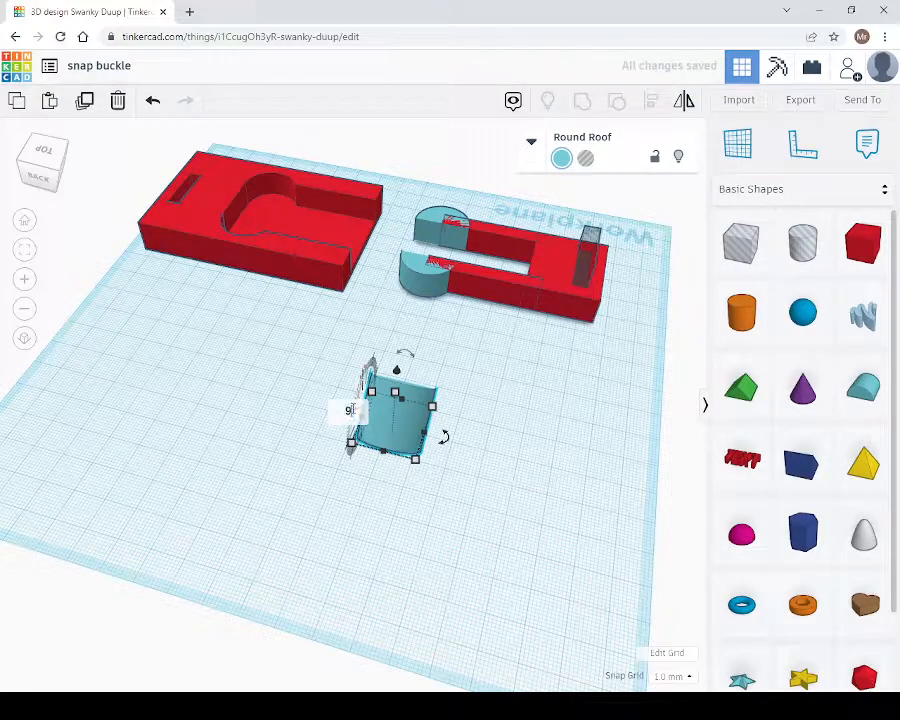
{"action": "key", "text": "Return"}
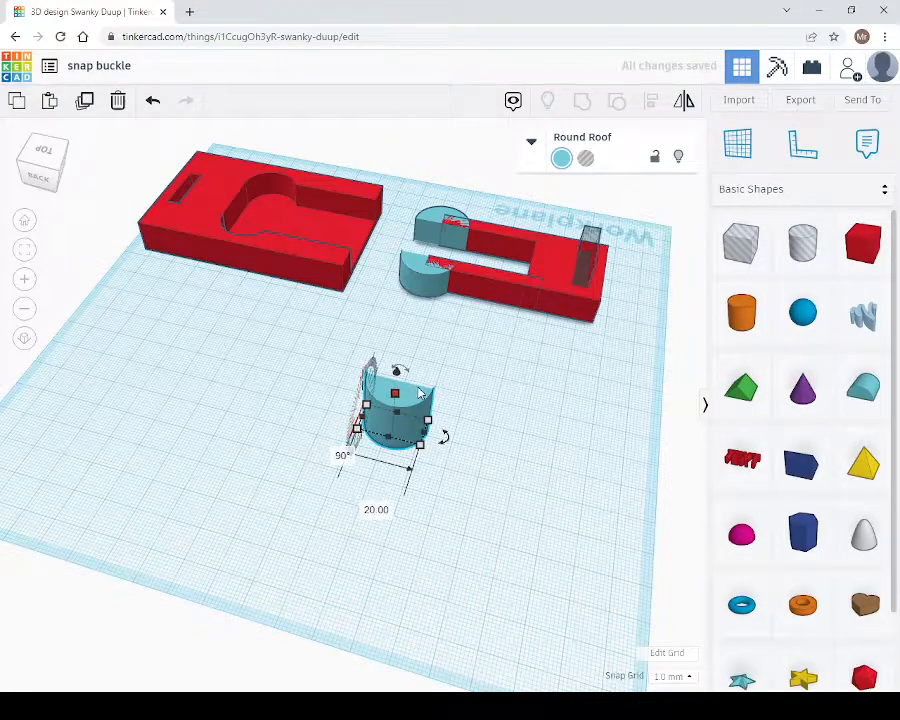
{"action": "left_click", "coordinate": [478, 414]}
{"action": "type", "text": "10"}
{"action": "key", "text": "Return"}
{"action": "left_click", "coordinate": [566, 464]}
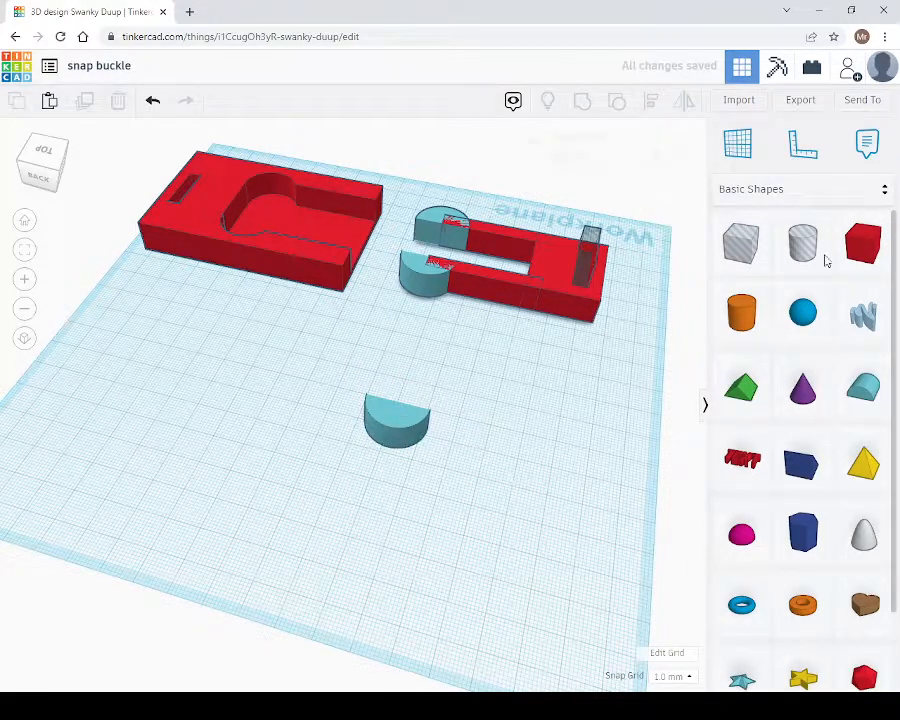
- Add a solid box beside the round roof and set its length and width to 5 mm each
{"action": "left_click_drag", "start_coordinate": [870, 240], "coordinate": [522, 458]}
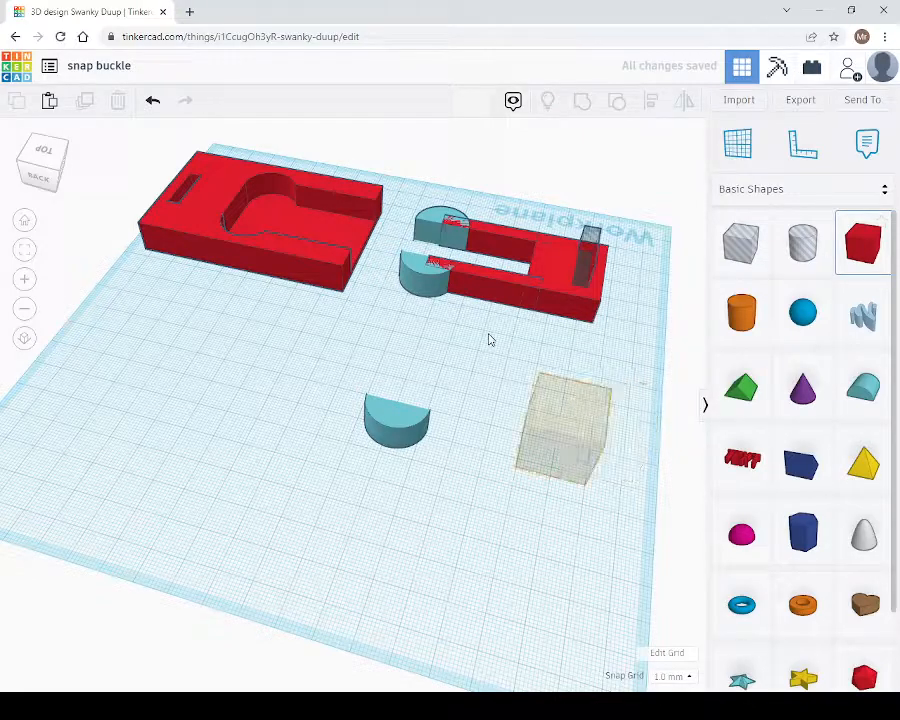
{"action": "left_click", "coordinate": [532, 305]}
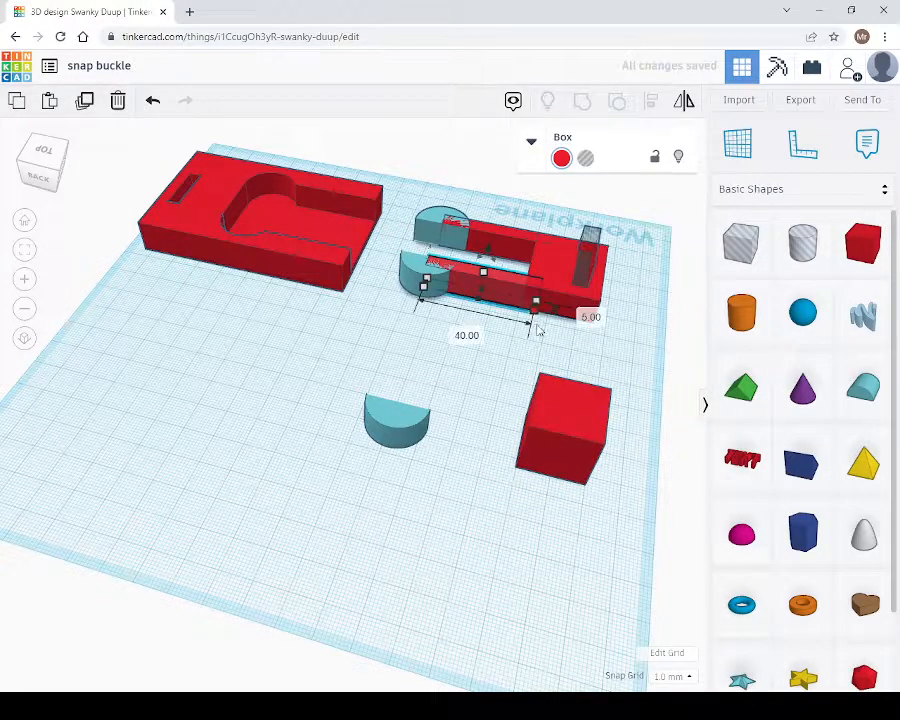
{"action": "left_click", "coordinate": [574, 417]}
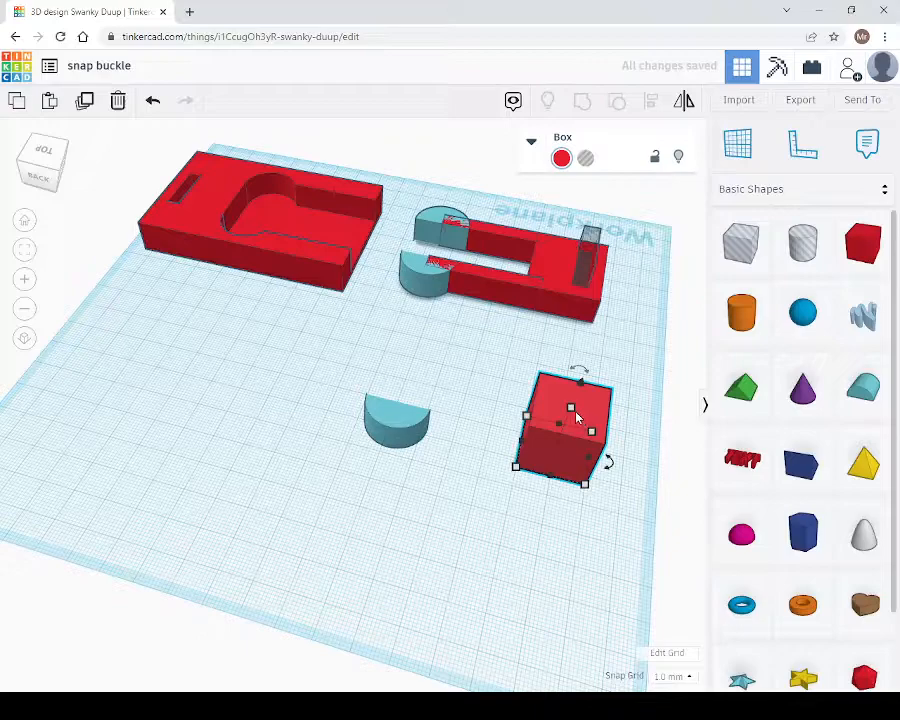
{"action": "left_click", "coordinate": [585, 484]}
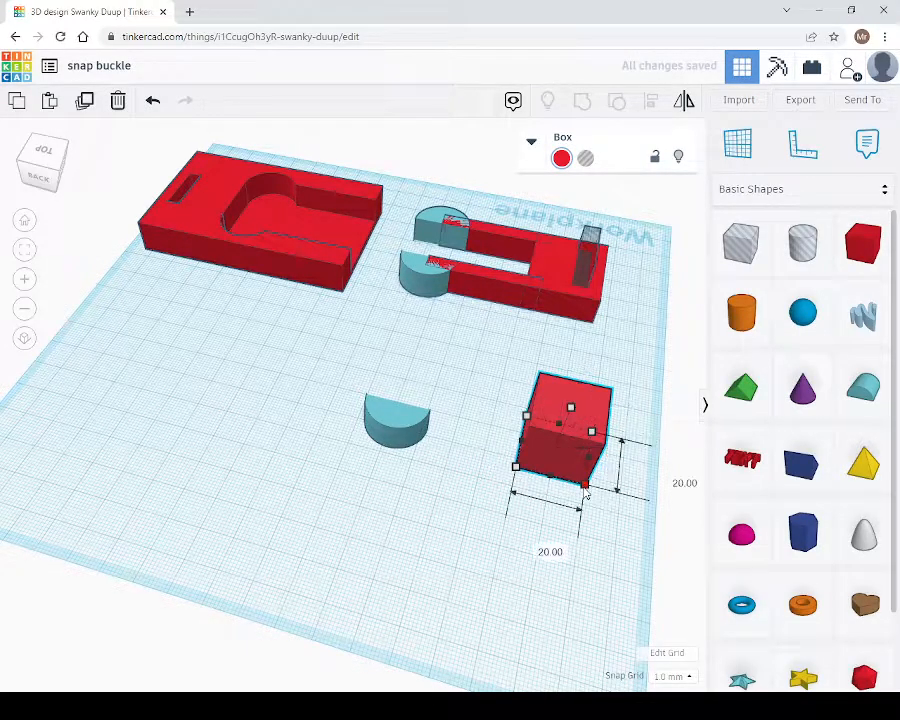
{"action": "left_click", "coordinate": [538, 546]}
{"action": "type", "text": "5"}
{"action": "key", "text": "Tab"}
{"action": "type", "text": "5"}
{"action": "key", "text": "Return"}
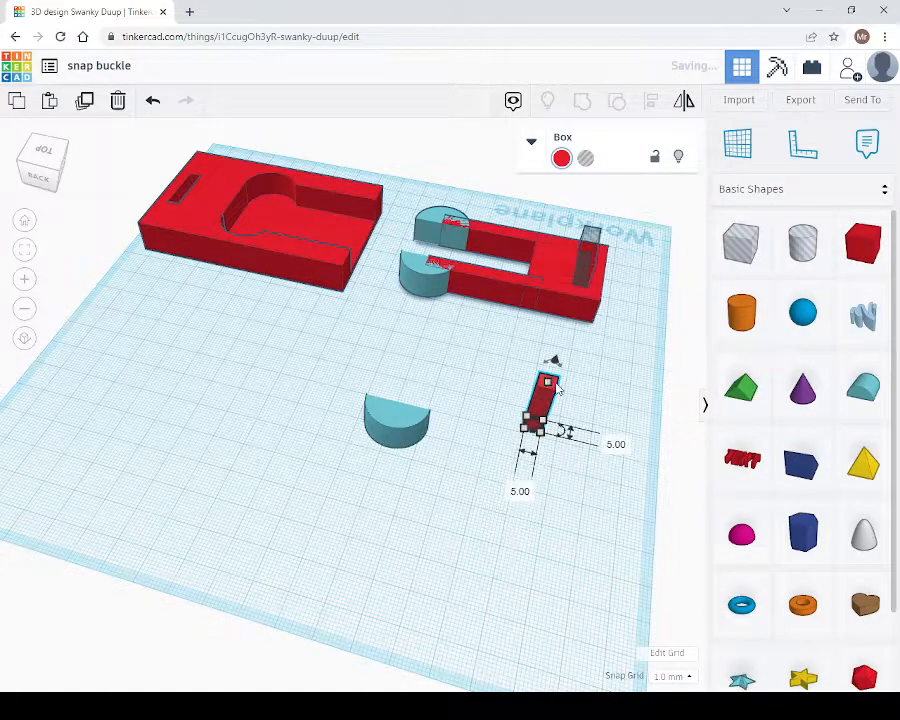
- Set the small box's height to 10 mm
{"action": "mouse_move", "coordinate": [547, 389]}
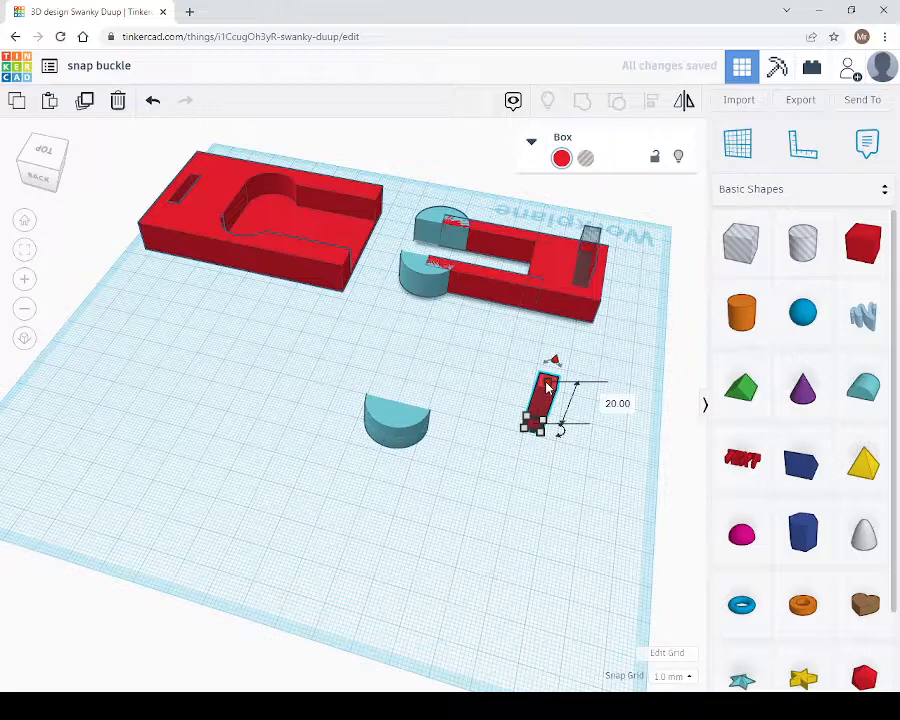
{"action": "left_click", "coordinate": [621, 410]}
{"action": "type", "text": "10"}
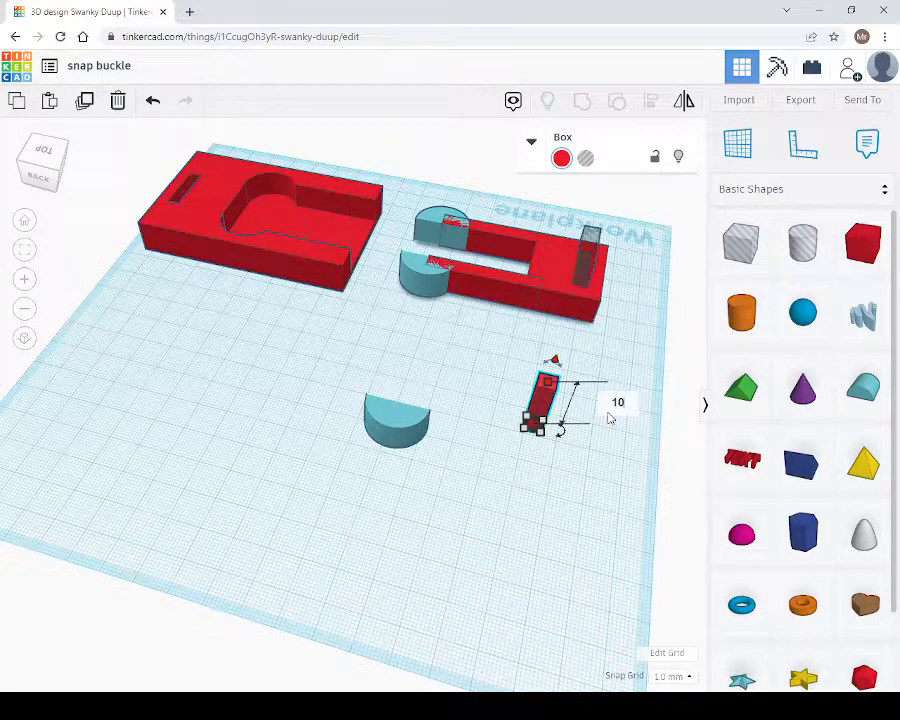
{"action": "key", "text": "Return"}
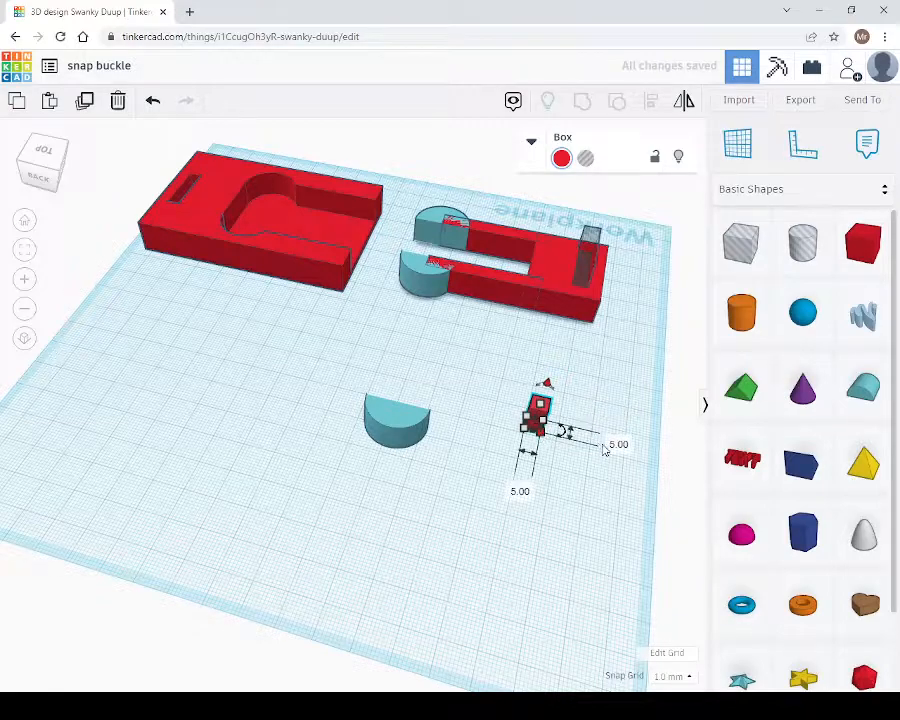
- Stretch the small box into a bar 50 mm long
{"action": "left_click", "coordinate": [520, 491]}
{"action": "type", "text": "50"}
{"action": "key", "text": "Return"}
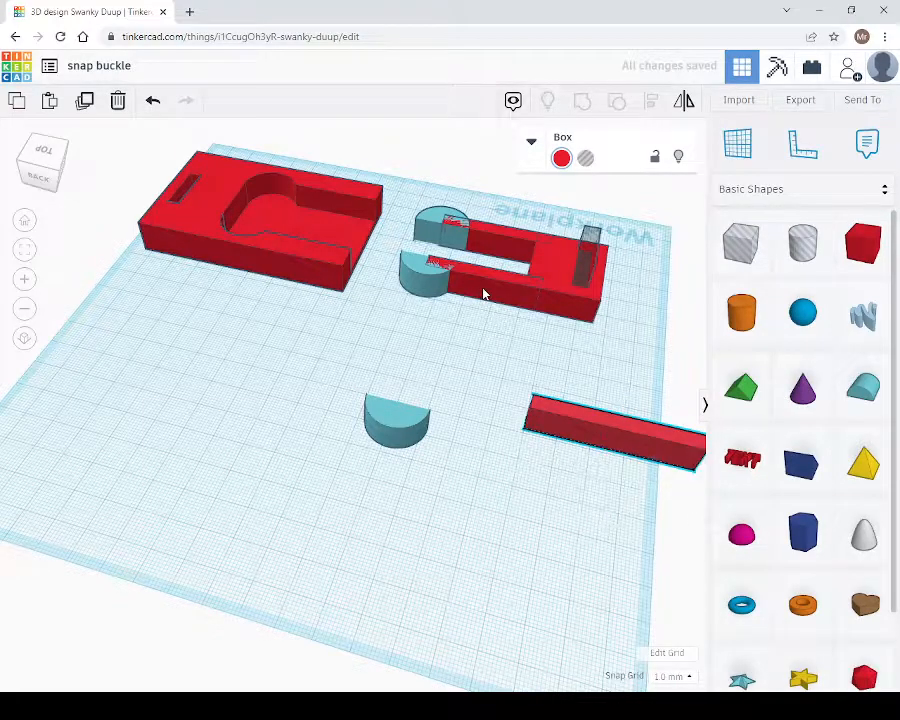
- Move the red bar so its end overlaps the round roof, and set its length to 40 mm
{"action": "left_click", "coordinate": [535, 313]}
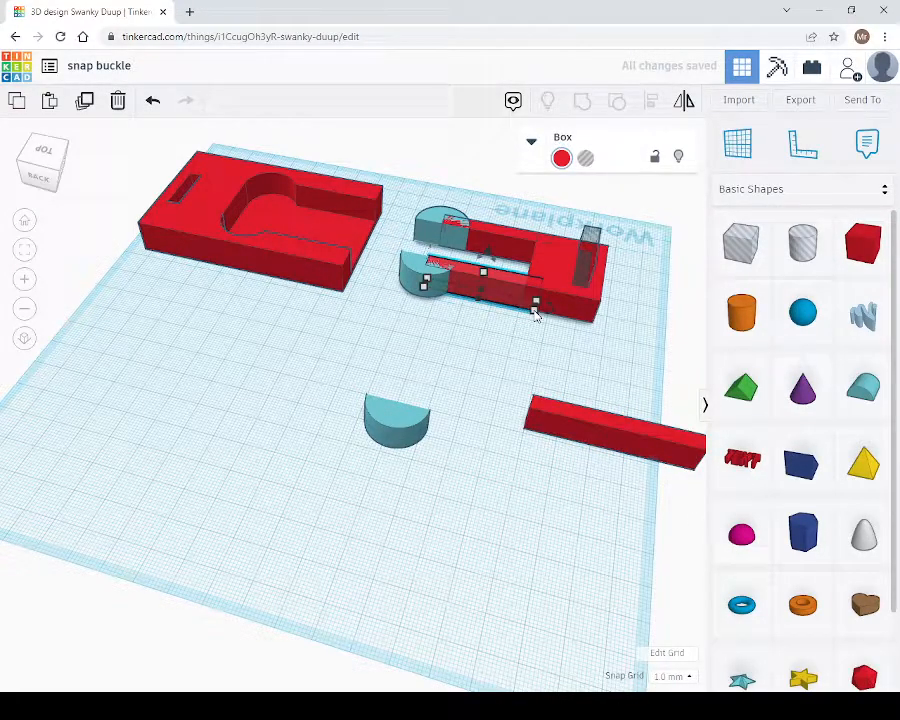
{"action": "left_click", "coordinate": [579, 420]}
{"action": "left_click_drag", "start_coordinate": [579, 420], "coordinate": [450, 426]}
{"action": "left_click", "coordinate": [466, 522]}
{"action": "type", "text": "40"}
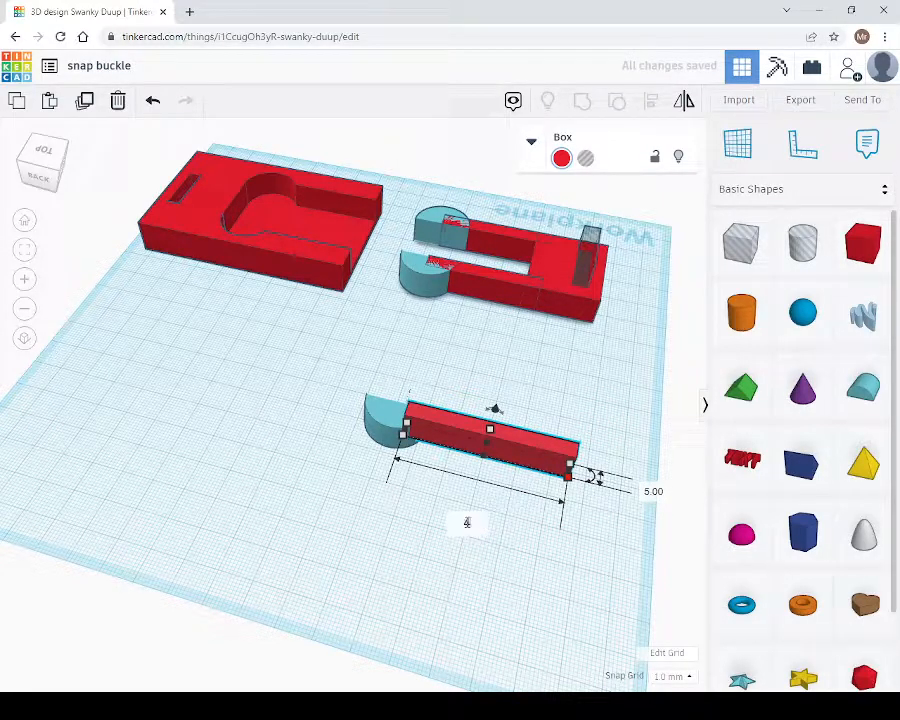
{"action": "key", "text": "Return"}
{"action": "left_click_drag", "start_coordinate": [511, 466], "coordinate": [510, 470]}
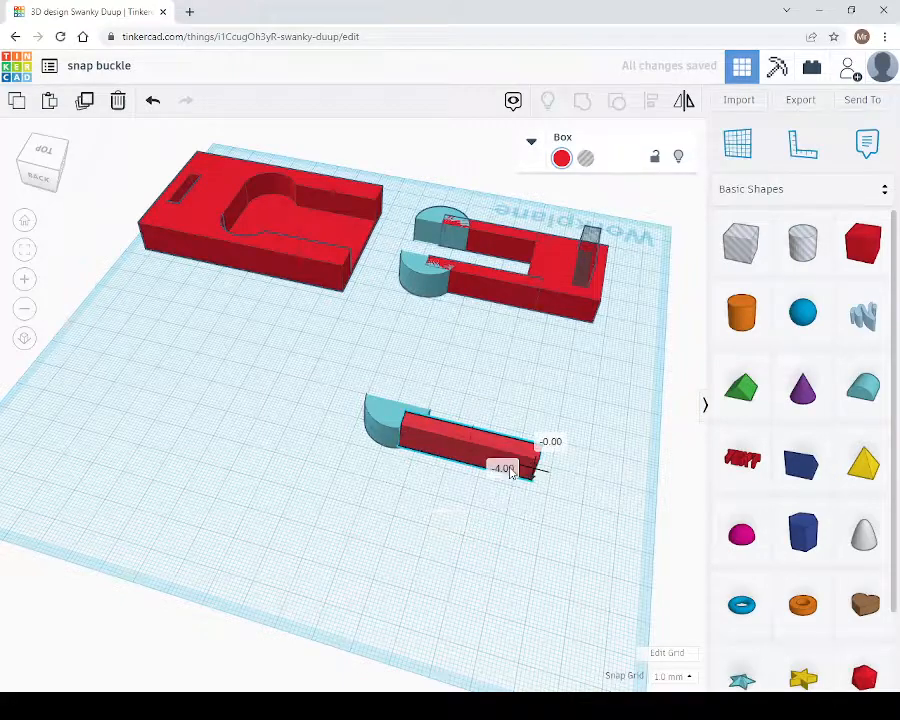
- Raise the round roof by 5 mm so it sits on the workplane
{"action": "right_click_drag", "start_coordinate": [568, 496], "coordinate": [575, 458]}
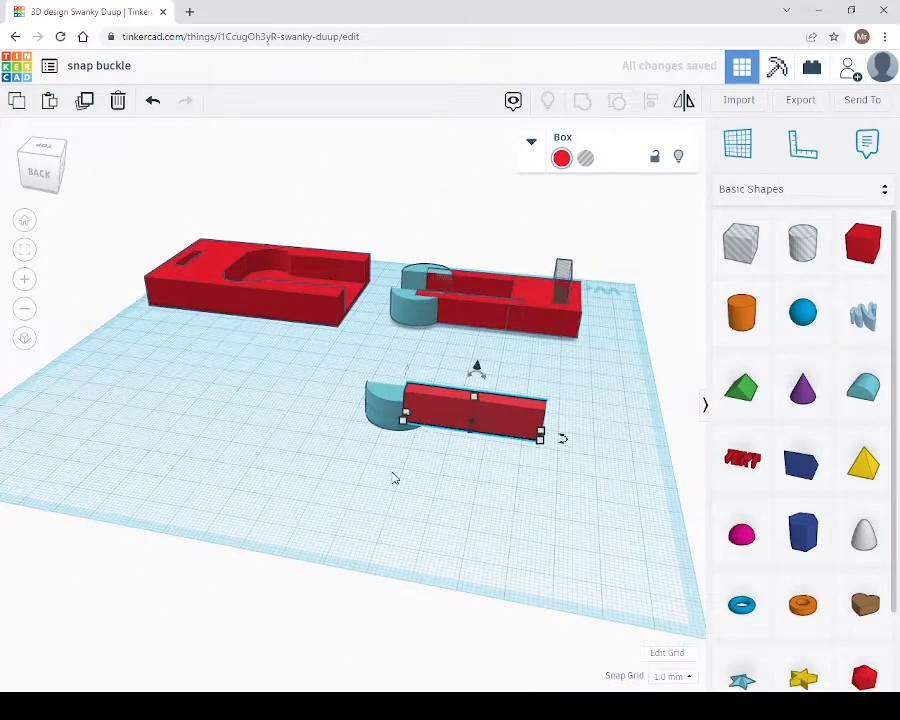
{"action": "left_click", "coordinate": [381, 402]}
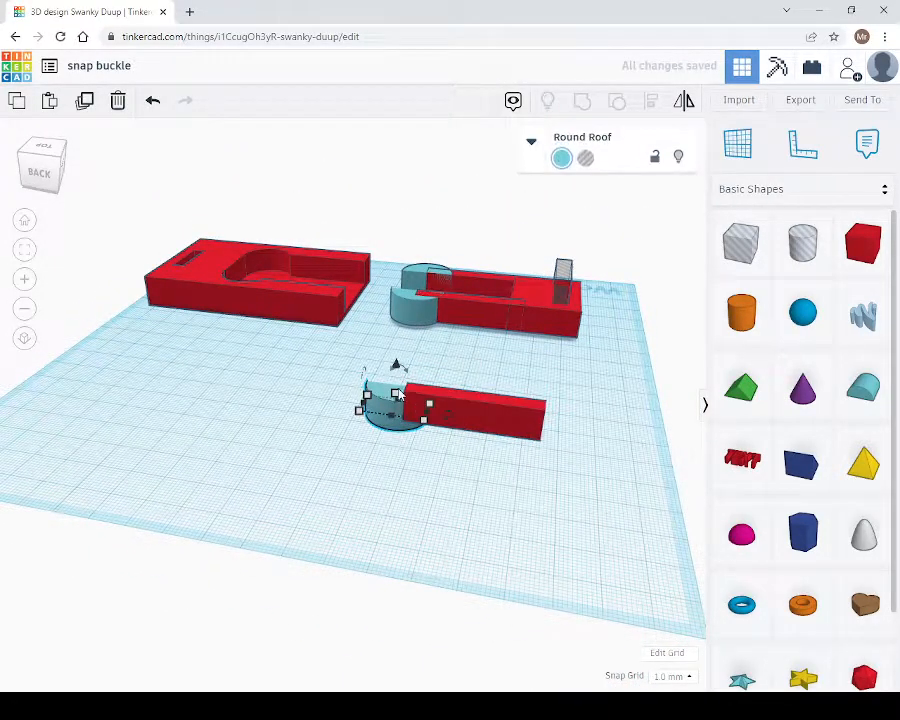
{"action": "left_click_drag", "start_coordinate": [397, 368], "coordinate": [397, 352]}
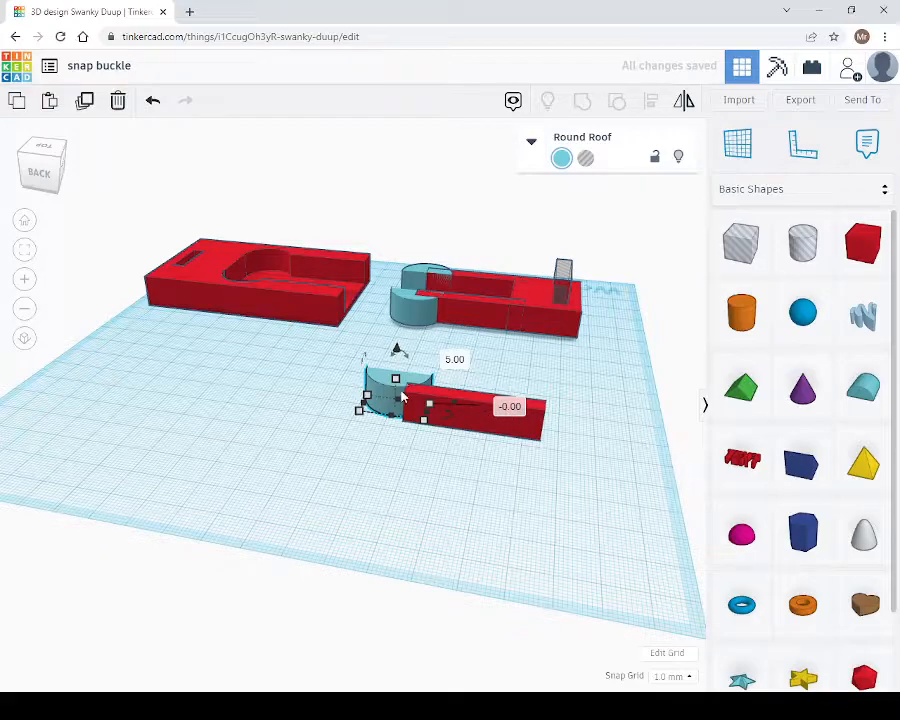
- Lower the round roof 37 mm below the workplane and raise it back onto the workplane
{"action": "left_click_drag", "start_coordinate": [398, 354], "coordinate": [387, 460]}
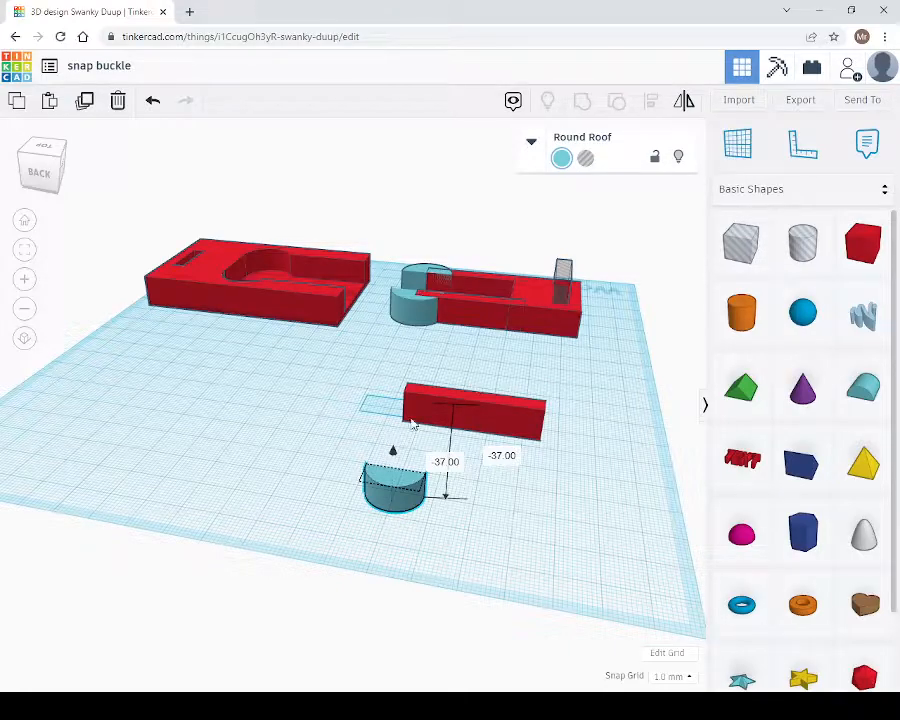
{"action": "left_click_drag", "start_coordinate": [412, 404], "coordinate": [405, 391]}
{"action": "right_click_drag", "start_coordinate": [434, 394], "coordinate": [398, 490]}
{"action": "left_click", "coordinate": [397, 490]}
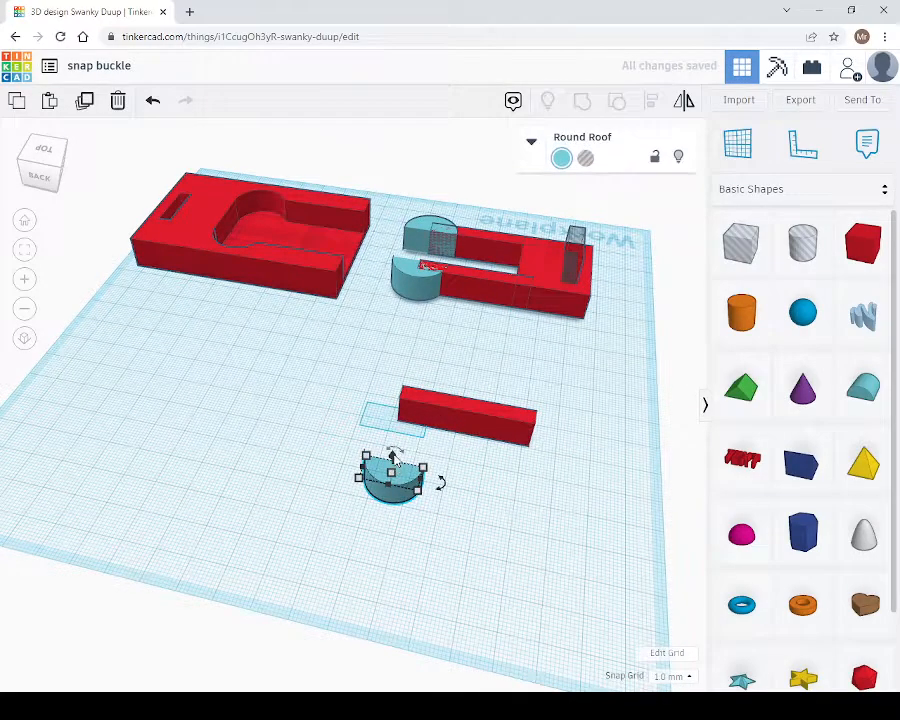
{"action": "left_click_drag", "start_coordinate": [397, 458], "coordinate": [402, 382]}
{"action": "left_click", "coordinate": [516, 419]}
{"action": "key", "text": "Return"}
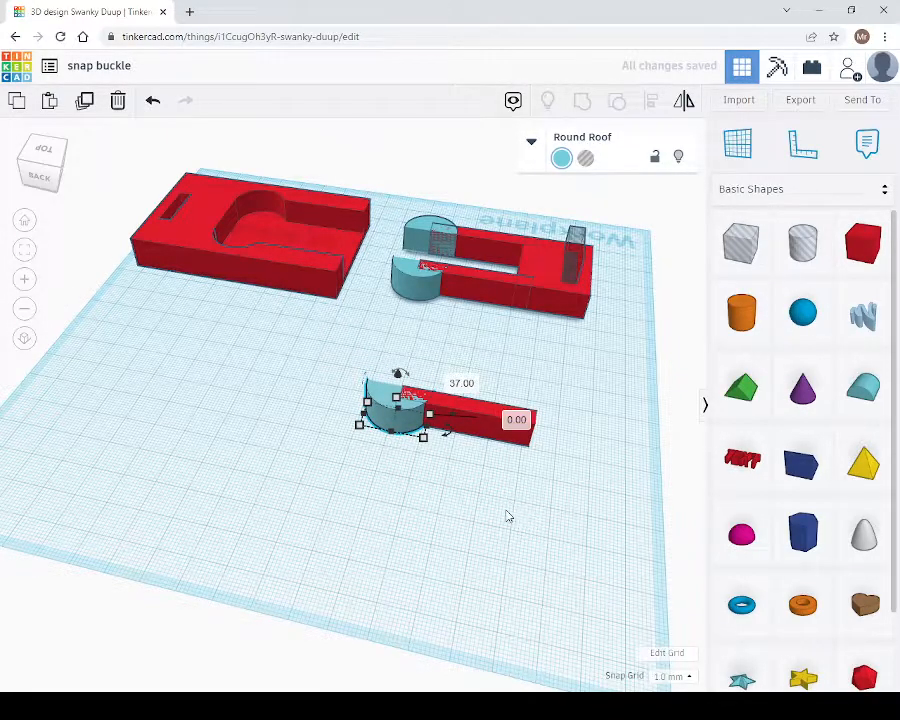
{"action": "left_click", "coordinate": [505, 508]}
{"action": "right_click_drag", "start_coordinate": [505, 508], "coordinate": [472, 450]}
{"action": "left_click", "coordinate": [472, 450]}
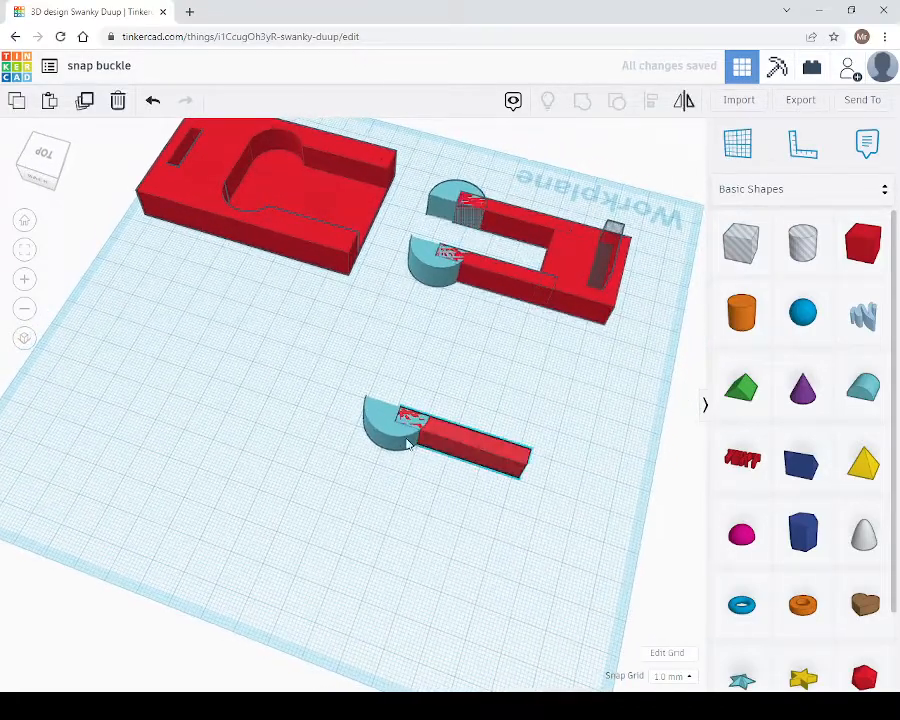
{"action": "left_click_drag", "start_coordinate": [331, 373], "coordinate": [577, 526]}
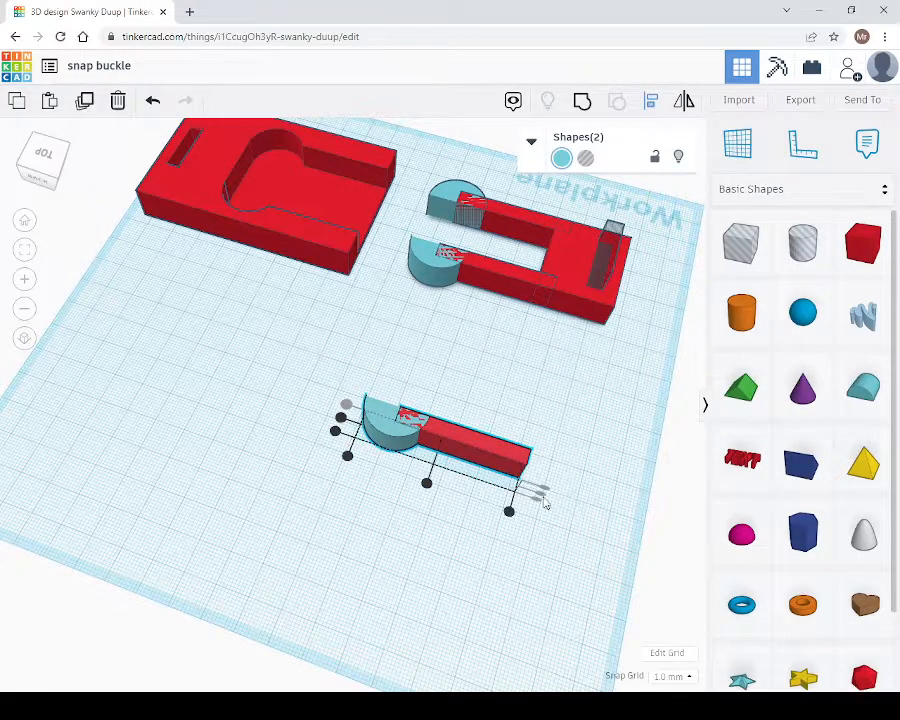
{"action": "right_click_drag", "start_coordinate": [613, 526], "coordinate": [357, 398]}
{"action": "left_click", "coordinate": [508, 399]}
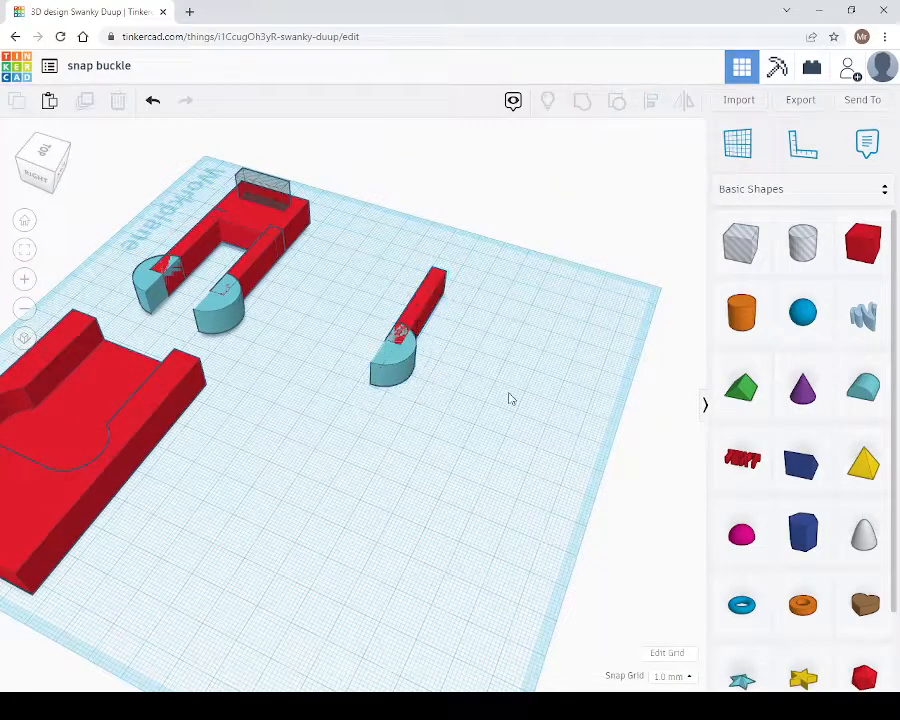
{"action": "right_click_drag", "start_coordinate": [538, 362], "coordinate": [432, 416]}
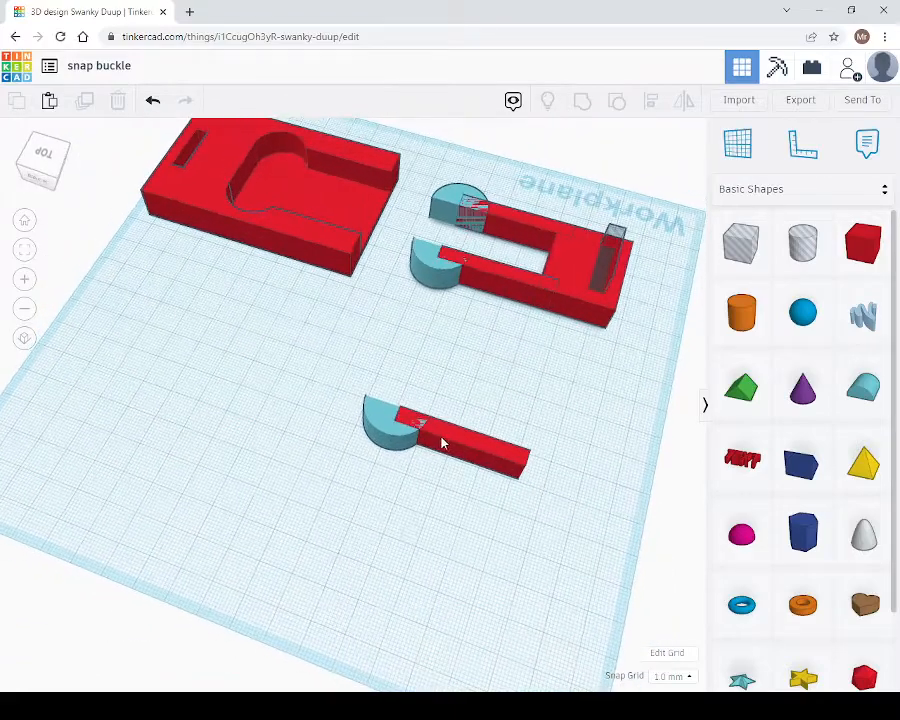
- Align the red bar's end flush with the outer end of the round roof
{"action": "left_click", "coordinate": [462, 436]}
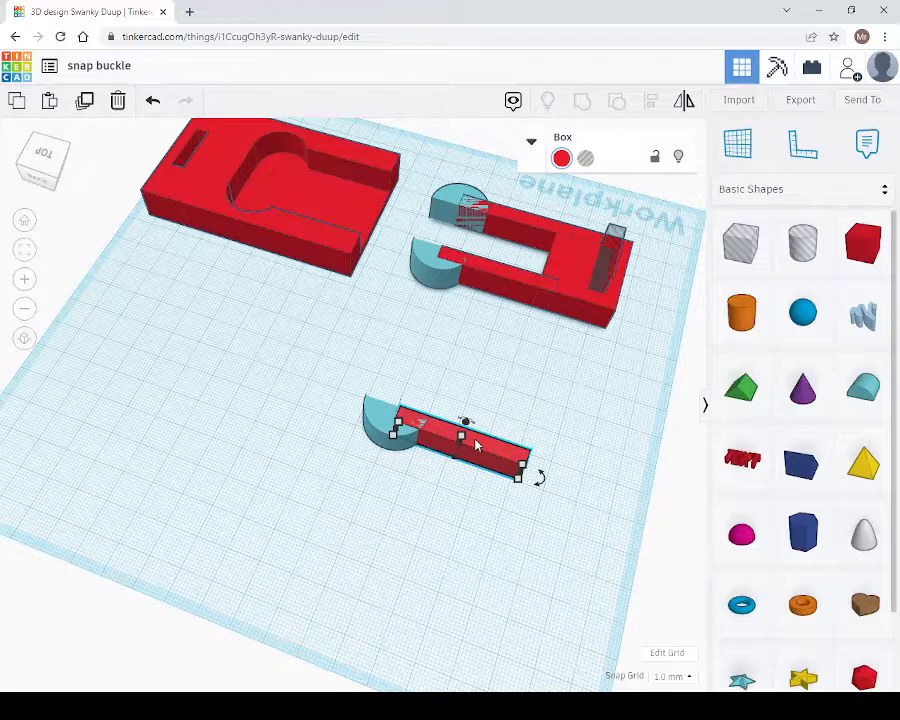
{"action": "left_click", "coordinate": [384, 422], "text": "shift"}
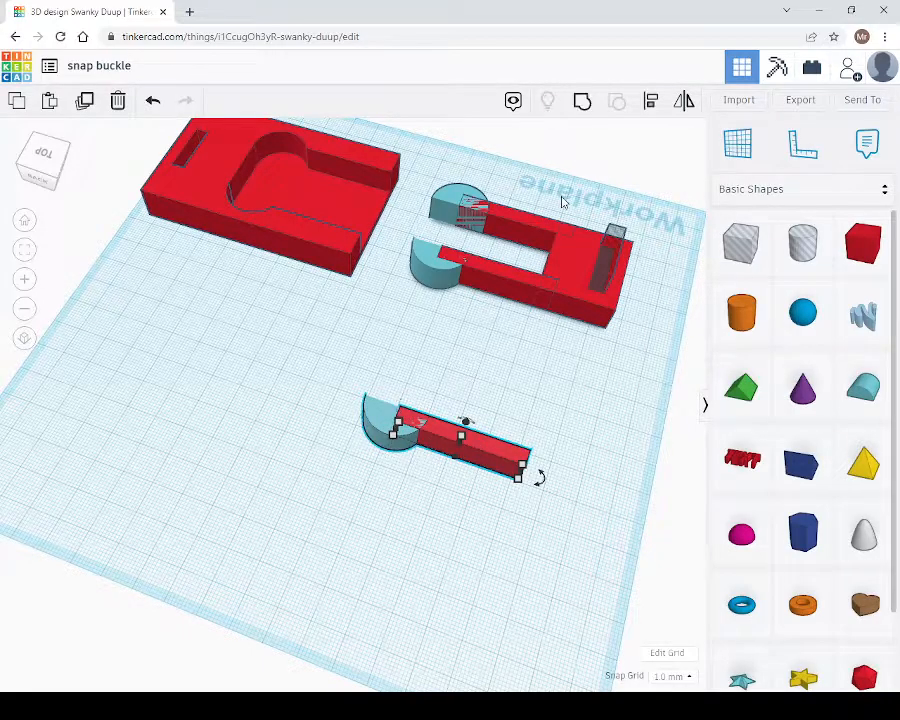
{"action": "left_click", "coordinate": [651, 101]}
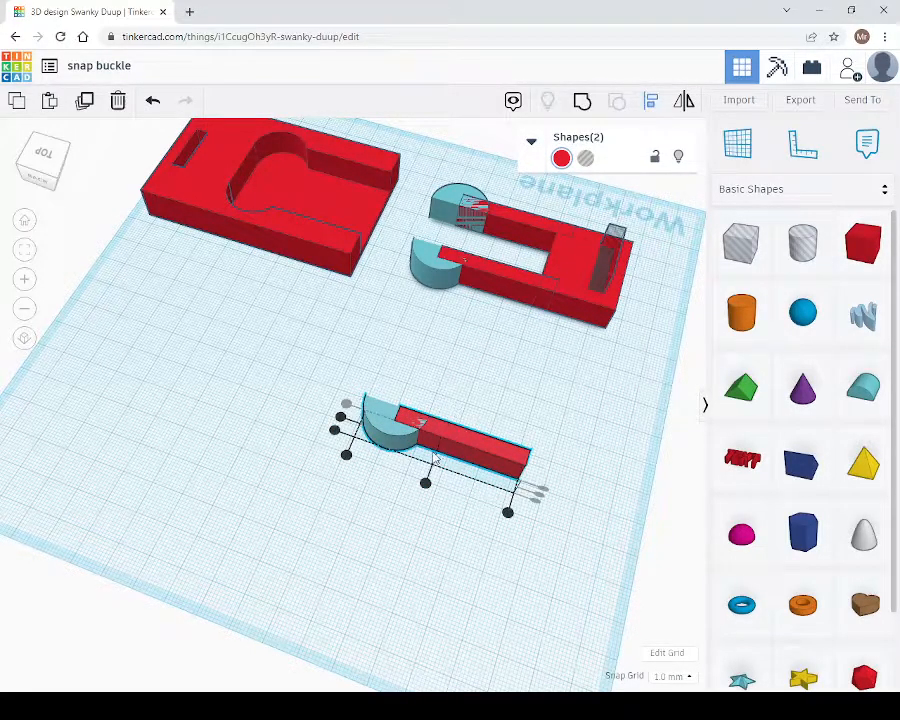
{"action": "left_click", "coordinate": [347, 455]}
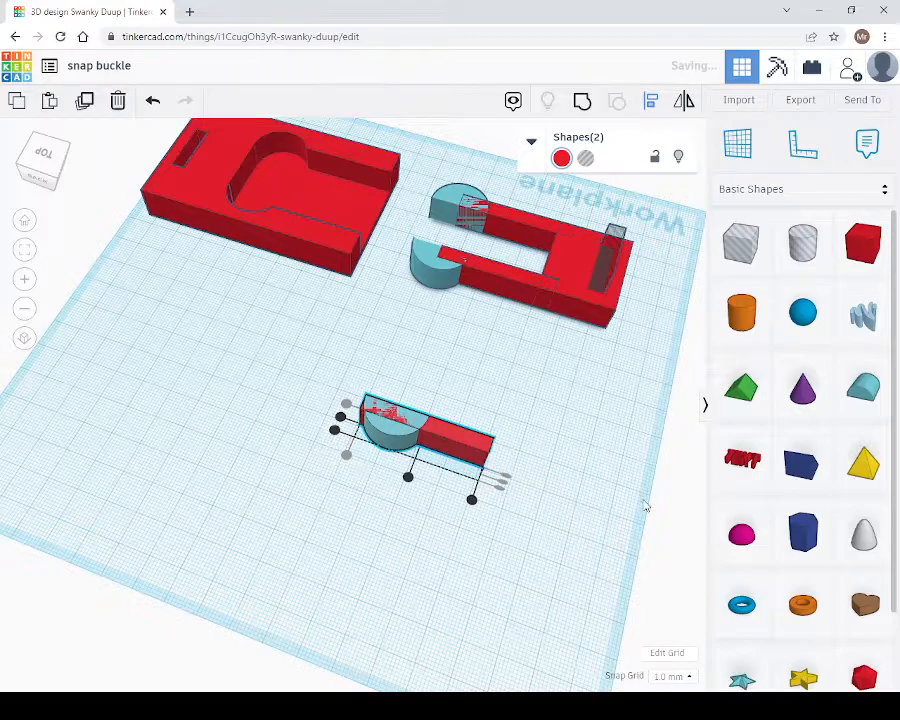
{"action": "left_click", "coordinate": [563, 485]}
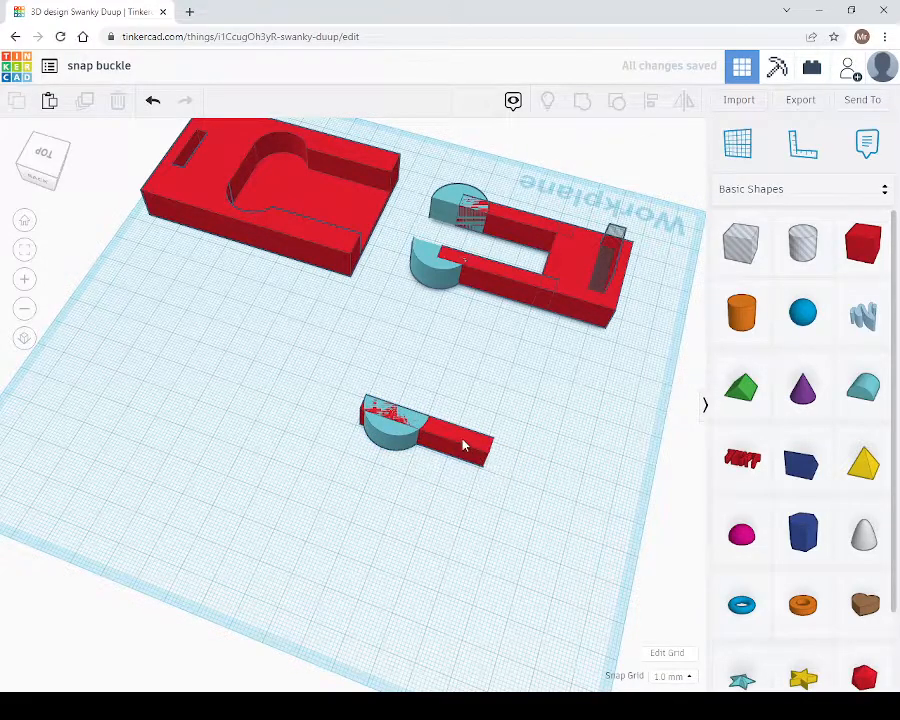
- Offset the red bar, and align it with the round roof along the flat back face and at the outer end
{"action": "left_click_drag", "start_coordinate": [445, 432], "coordinate": [471, 434]}
{"action": "left_click_drag", "start_coordinate": [327, 361], "coordinate": [583, 538]}
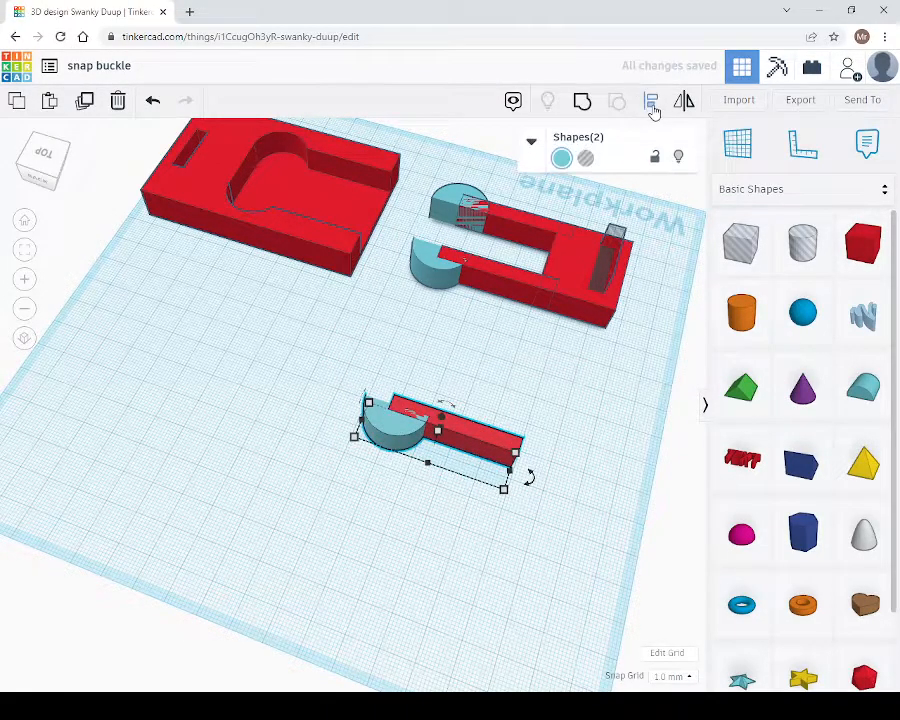
{"action": "left_click", "coordinate": [651, 104]}
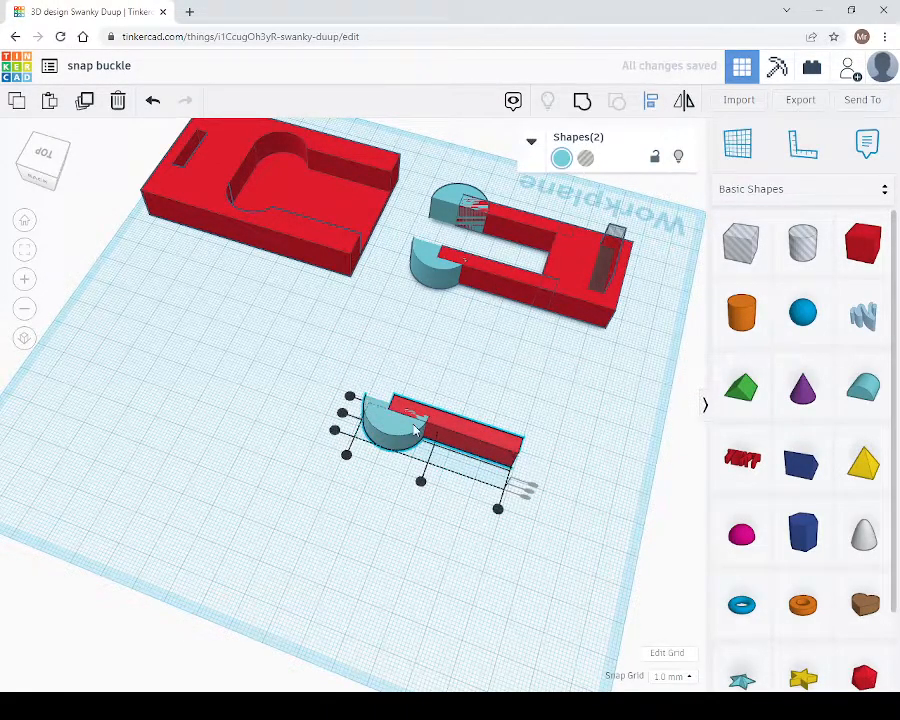
{"action": "left_click", "coordinate": [349, 396]}
{"action": "right_click_drag", "start_coordinate": [466, 453], "coordinate": [388, 450]}
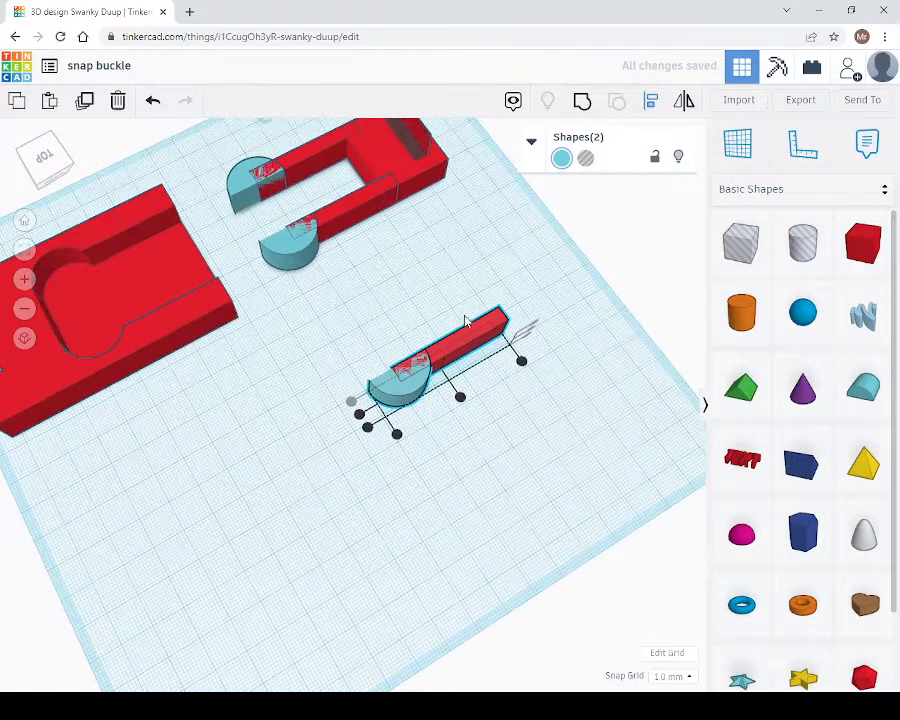
{"action": "left_click", "coordinate": [397, 435]}
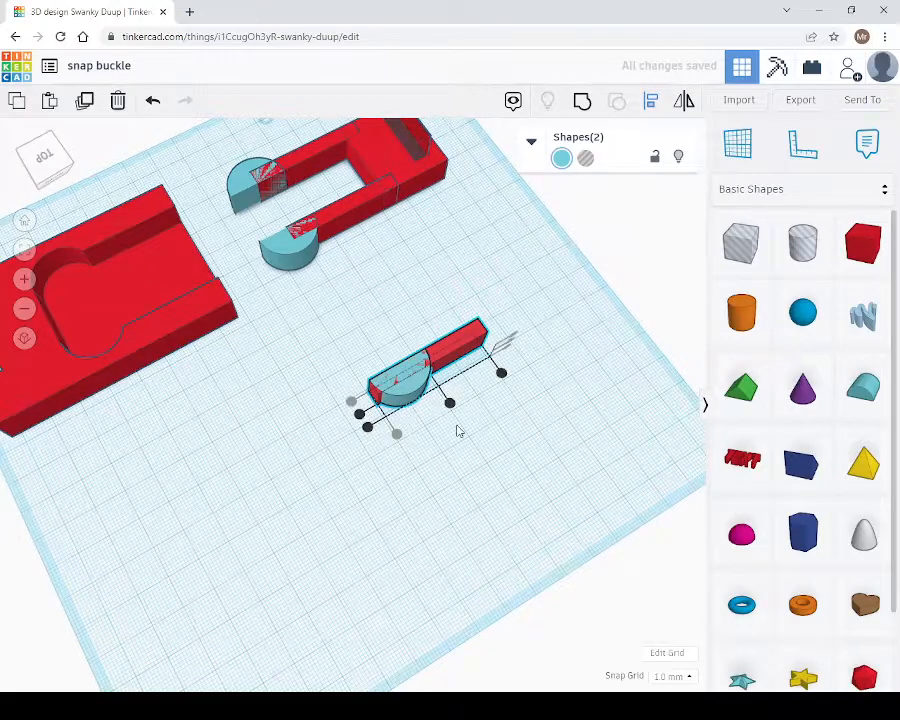
{"action": "left_click", "coordinate": [393, 334]}
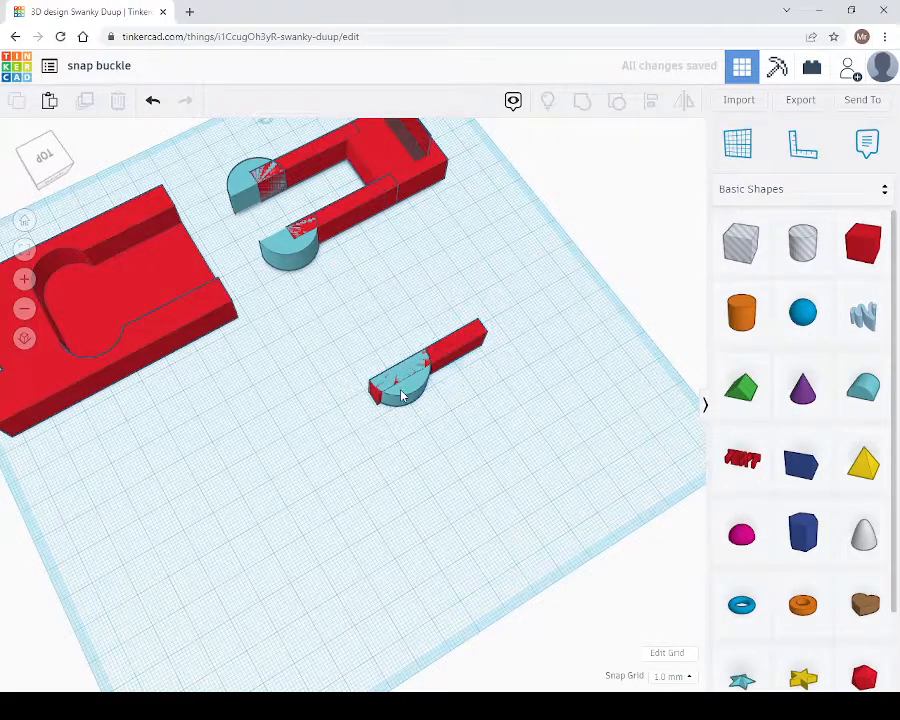
- Move the round roof 10 mm outward along the red bar so it projects past the bar's end
{"action": "left_click", "coordinate": [402, 394]}
{"action": "right_click_drag", "start_coordinate": [390, 467], "coordinate": [362, 400]}
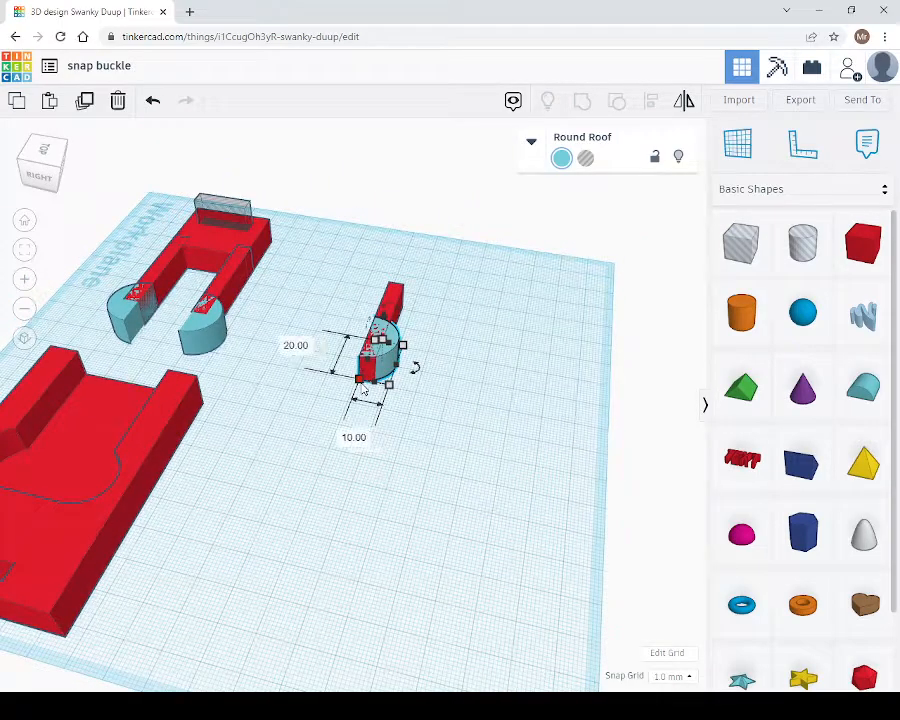
{"action": "right_click_drag", "start_coordinate": [472, 378], "coordinate": [411, 416]}
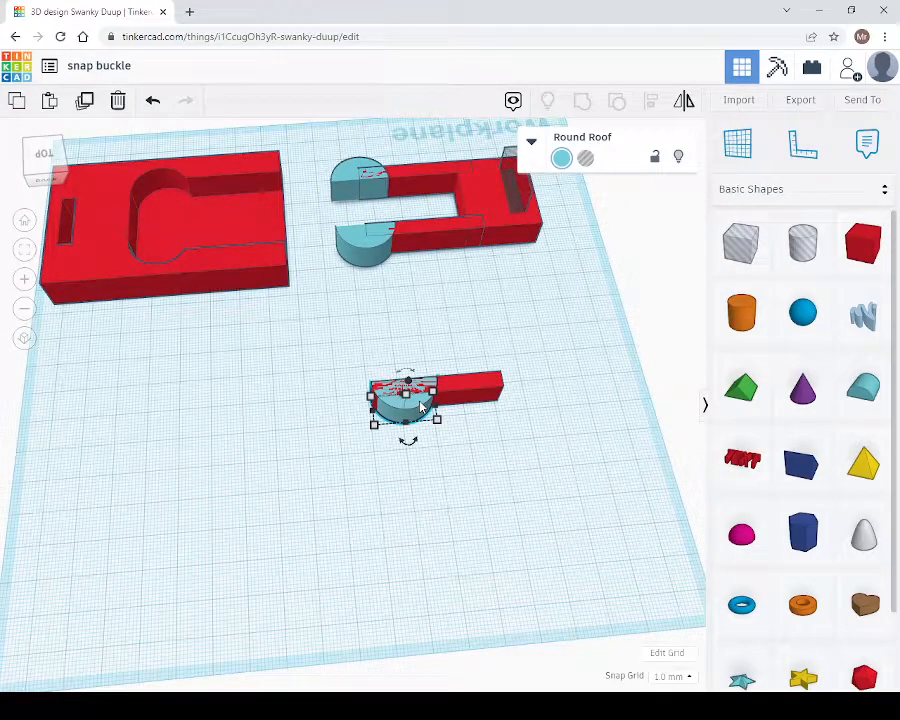
{"action": "left_click", "coordinate": [450, 395]}
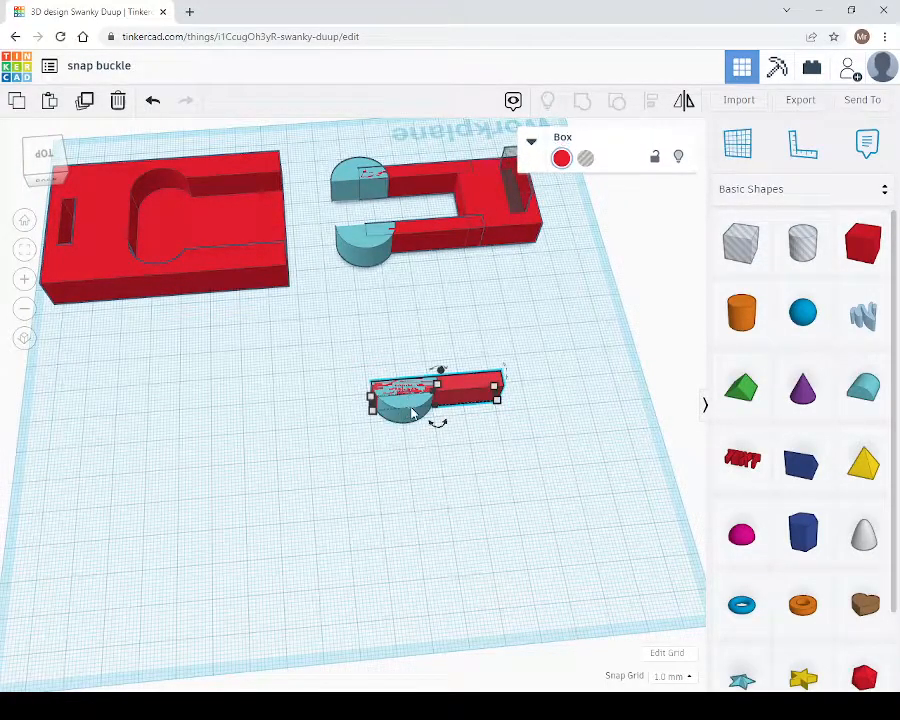
{"action": "left_click", "coordinate": [413, 413]}
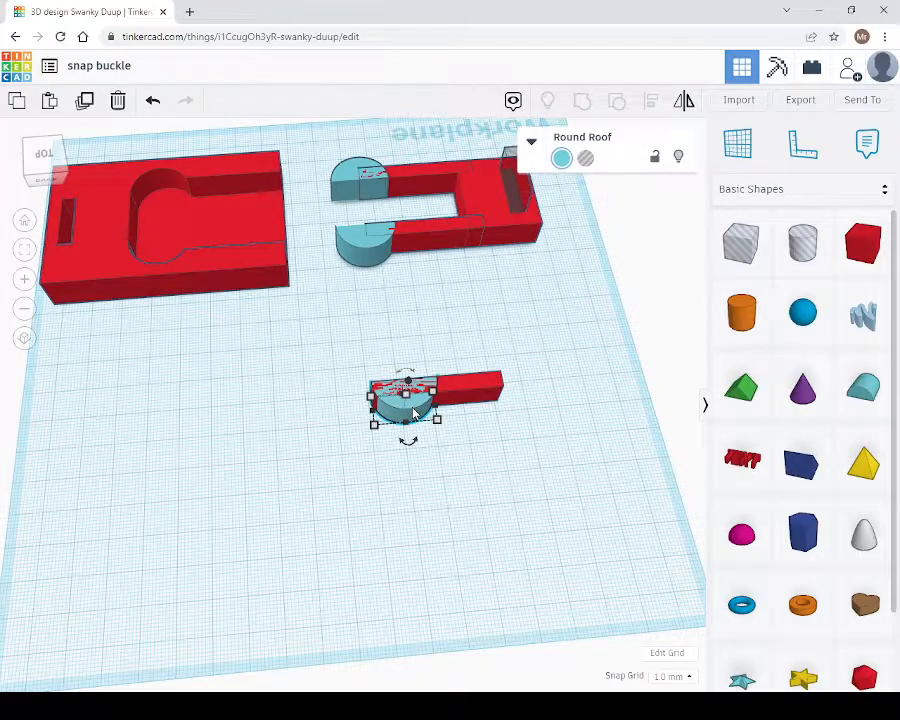
{"action": "mouse_move", "coordinate": [414, 413]}
{"action": "left_mouse_down"}
{"action": "mouse_move", "coordinate": [388, 410]}
{"action": "mouse_move", "coordinate": [408, 399]}
{"action": "left_mouse_up"}
{"action": "left_click", "coordinate": [418, 384]}
{"action": "type", "text": "10"}
{"action": "key", "text": "Return"}
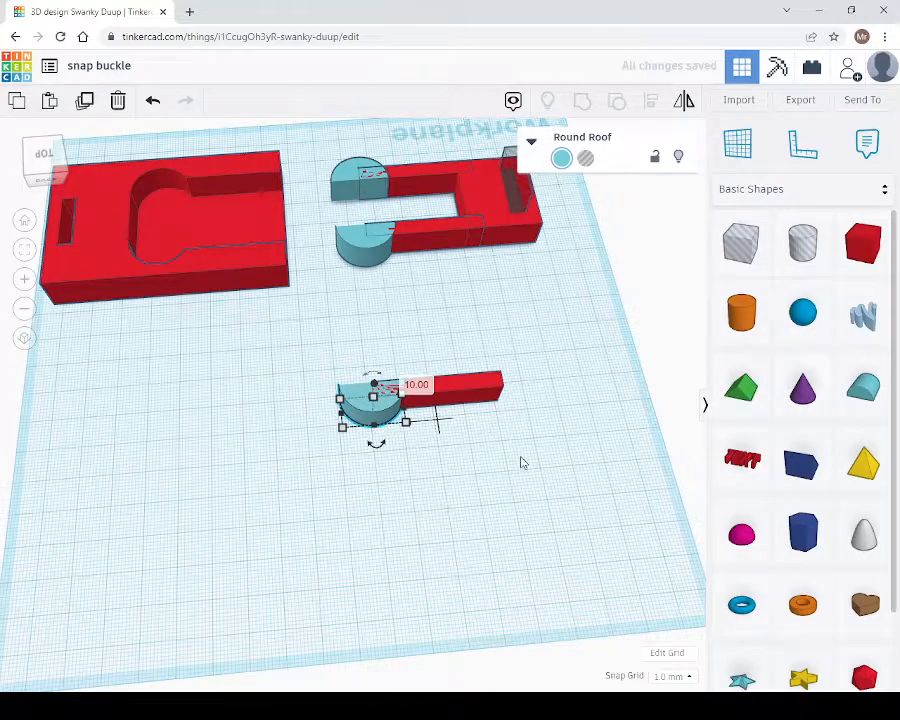
- Group the round roof and the red bar into a single arm
{"action": "left_click", "coordinate": [330, 360]}
{"action": "left_click_drag", "start_coordinate": [316, 368], "coordinate": [542, 438]}
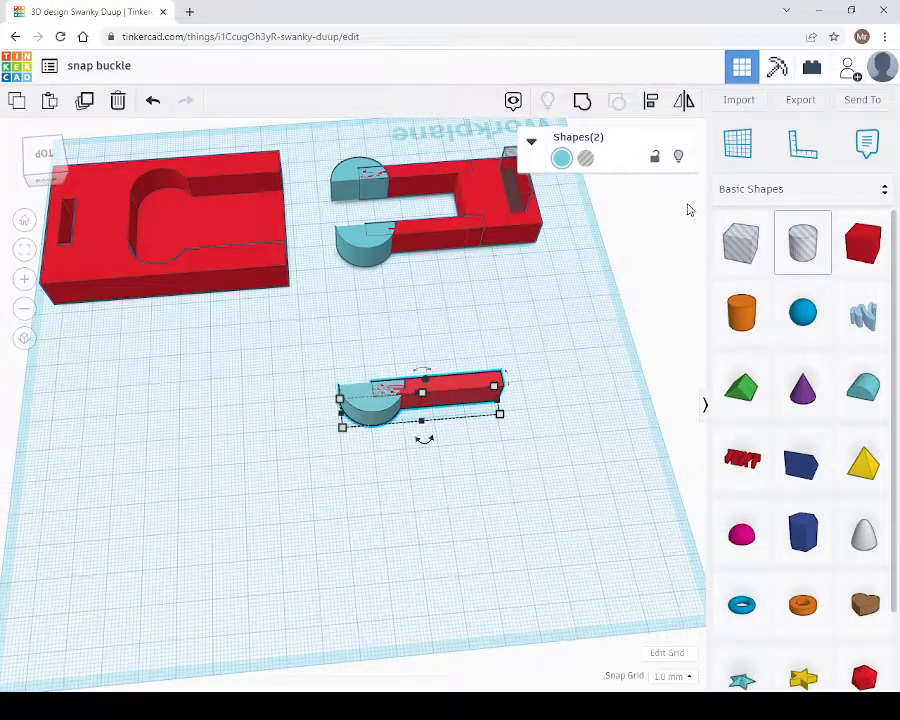
{"action": "left_click", "coordinate": [585, 113]}
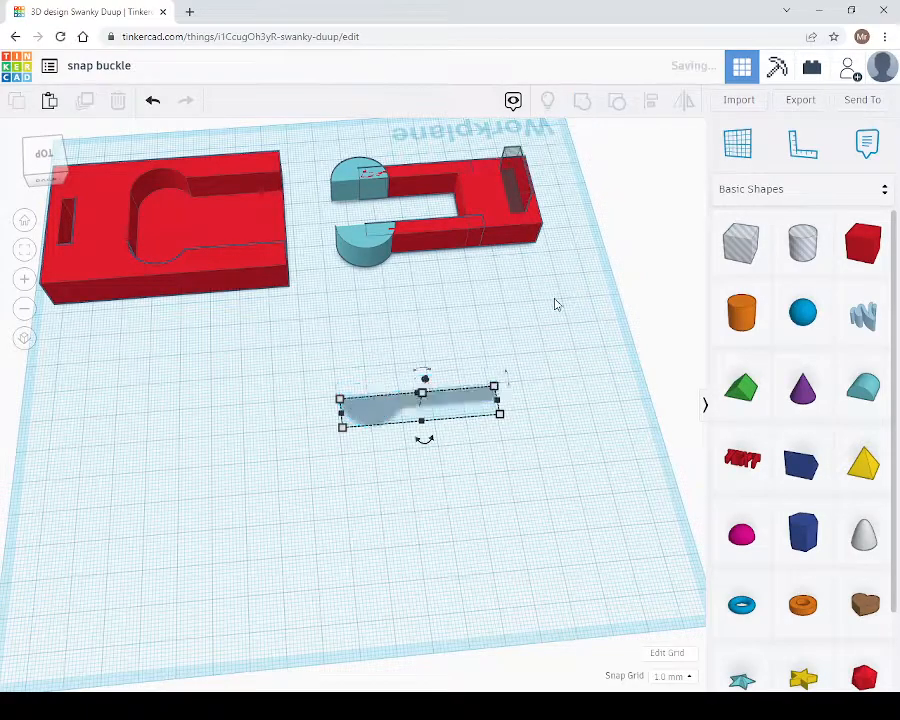
{"action": "left_click", "coordinate": [569, 475]}
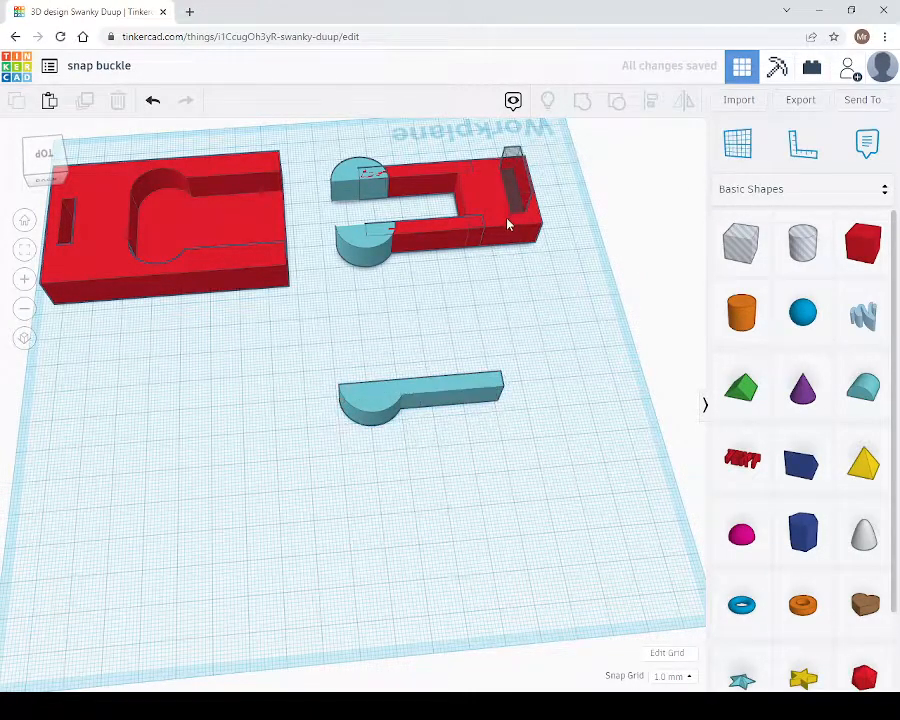
- Add a red box near the arm's straight end, setting its 20 mm depth to 30 mm and its height to 10 mm
{"action": "left_click", "coordinate": [502, 240]}
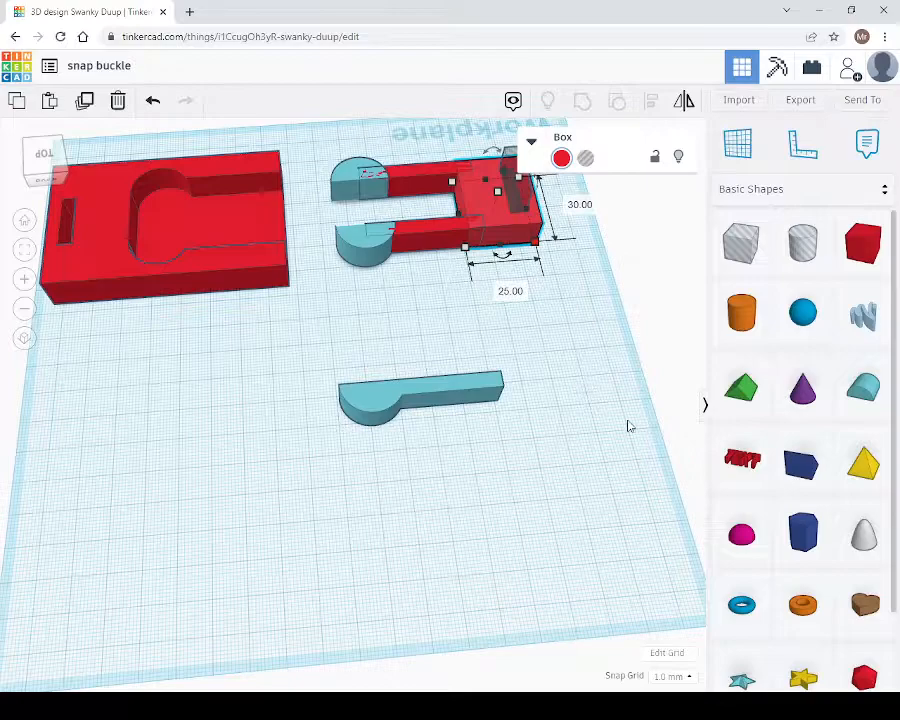
{"action": "left_click_drag", "start_coordinate": [863, 243], "coordinate": [538, 466]}
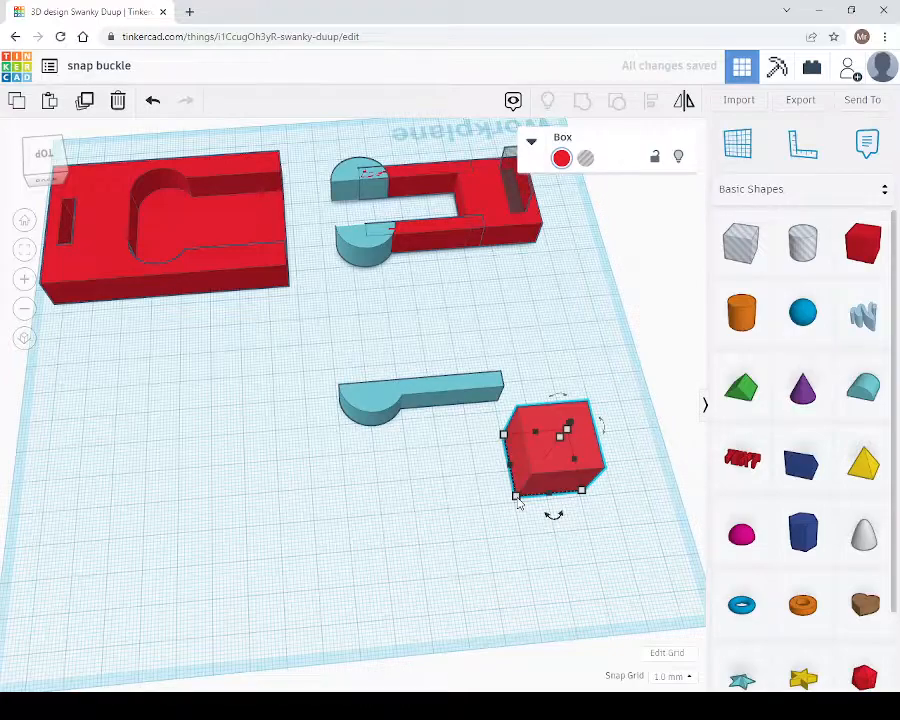
{"action": "mouse_move", "coordinate": [516, 498]}
{"action": "left_click", "coordinate": [419, 471]}
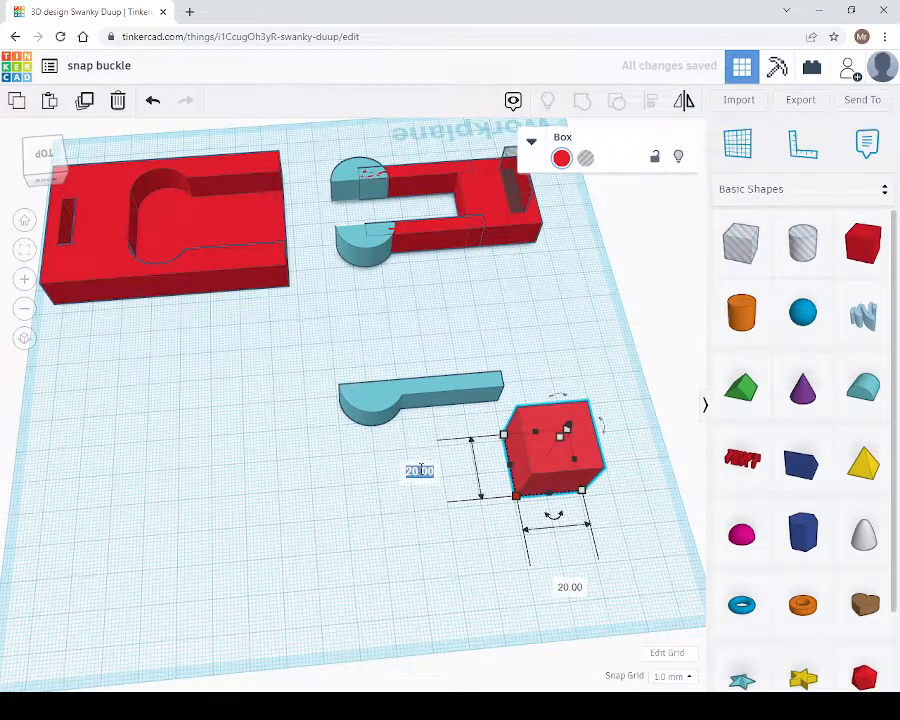
{"action": "type", "text": "3"}
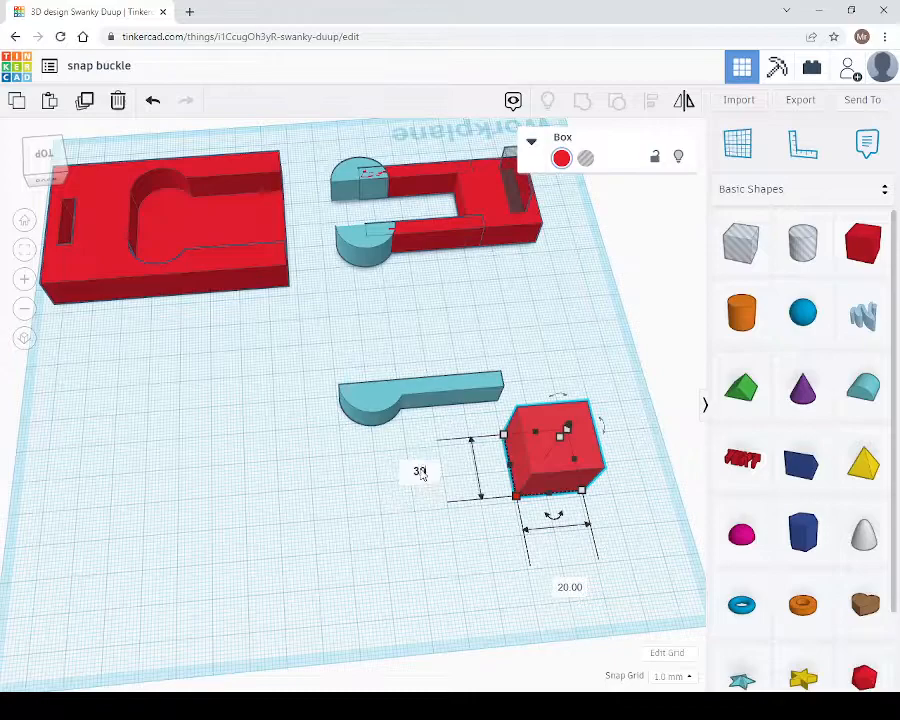
{"action": "type", "text": "0"}
{"action": "key", "text": "Return"}
{"action": "mouse_move", "coordinate": [568, 428]}
{"action": "right_mouse_down"}
{"action": "mouse_move", "coordinate": [603, 393]}
{"action": "mouse_move", "coordinate": [570, 410]}
{"action": "right_mouse_up"}
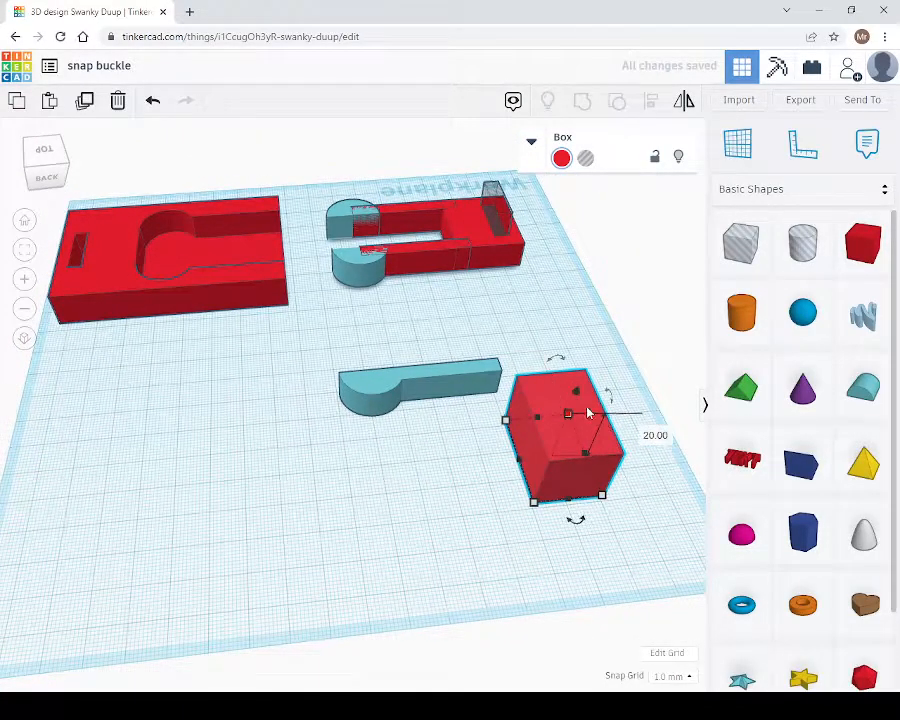
{"action": "left_click", "coordinate": [655, 437]}
{"action": "type", "text": "10"}
{"action": "key", "text": "Return"}
- Duplicate the arm and place the copy against the red box, along the box's near side
{"action": "left_click", "coordinate": [455, 398]}
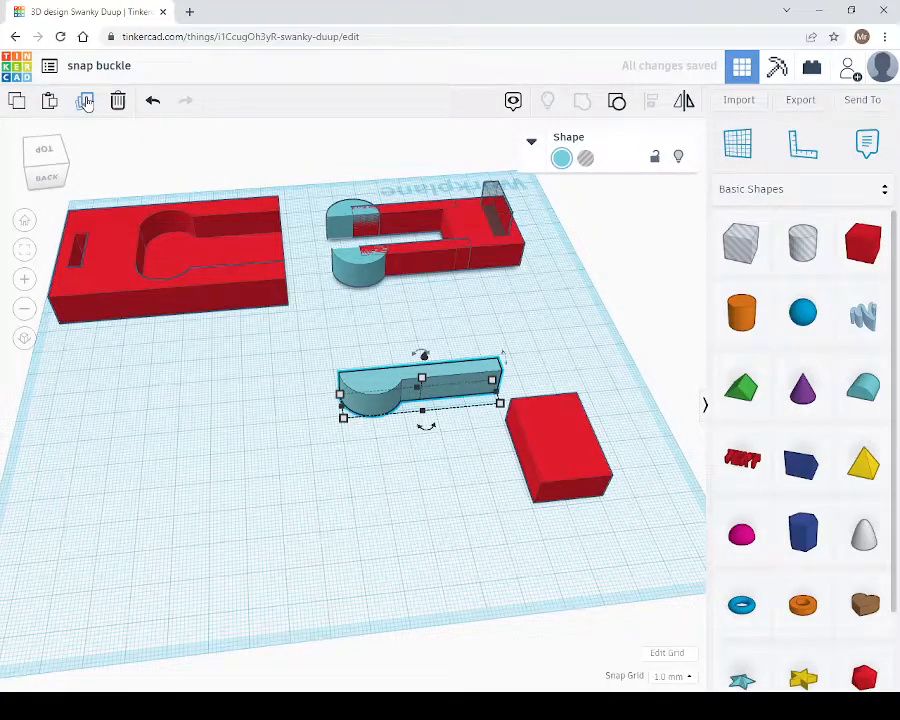
{"action": "left_click", "coordinate": [86, 104]}
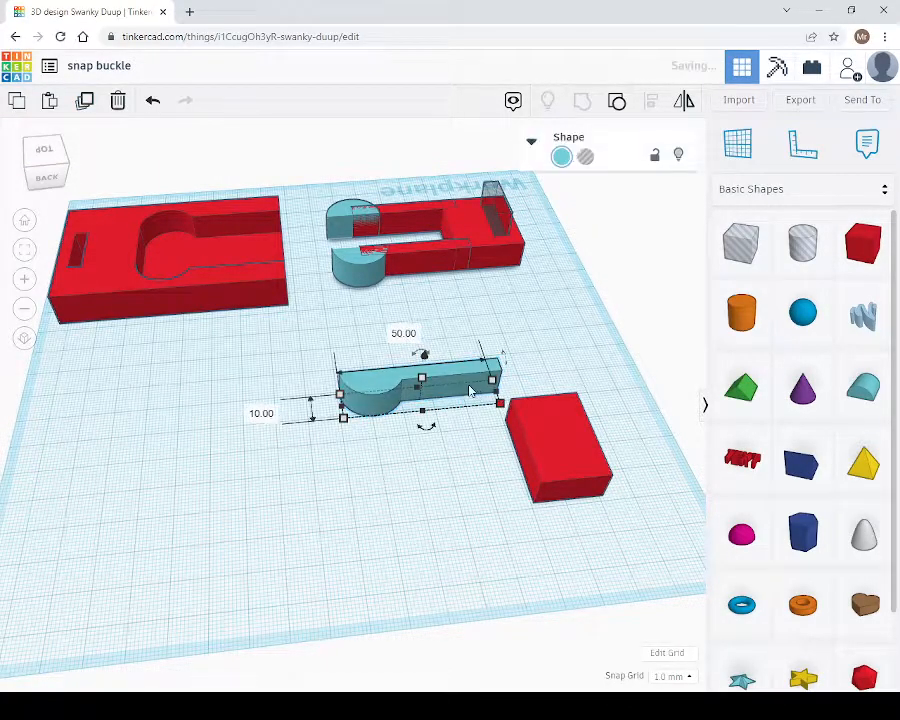
{"action": "left_click_drag", "start_coordinate": [465, 408], "coordinate": [480, 508]}
{"action": "mouse_move", "coordinate": [483, 525]}
{"action": "left_mouse_down"}
{"action": "mouse_move", "coordinate": [478, 490]}
{"action": "mouse_move", "coordinate": [472, 507]}
{"action": "left_mouse_up"}
{"action": "right_click_drag", "start_coordinate": [614, 538], "coordinate": [615, 585]}
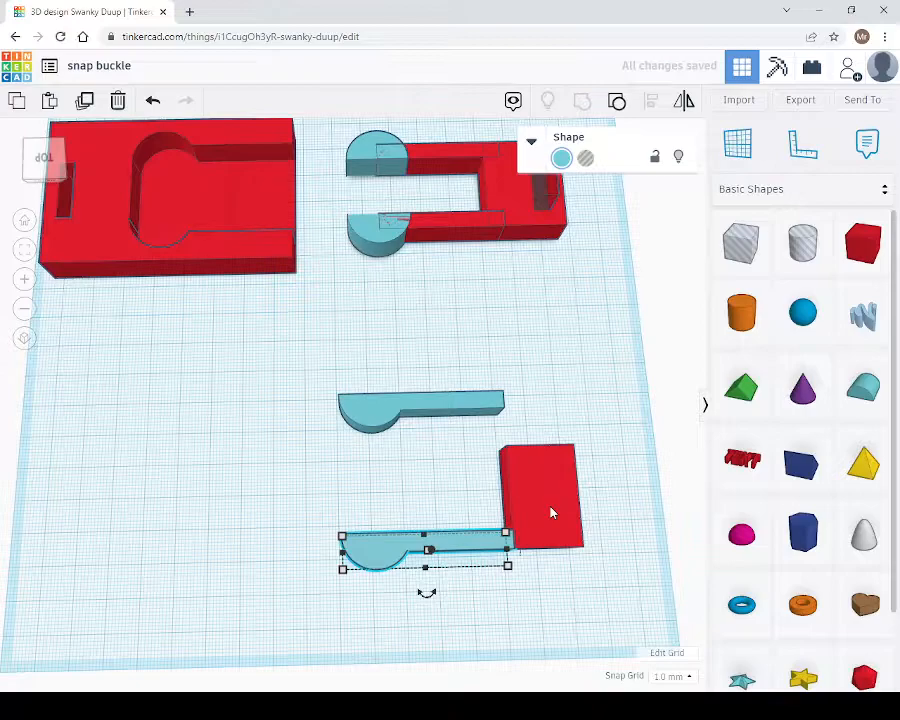
- Mirror the original arm across its width and move it 12 mm to the far side of the red box
{"action": "left_click", "coordinate": [435, 407]}
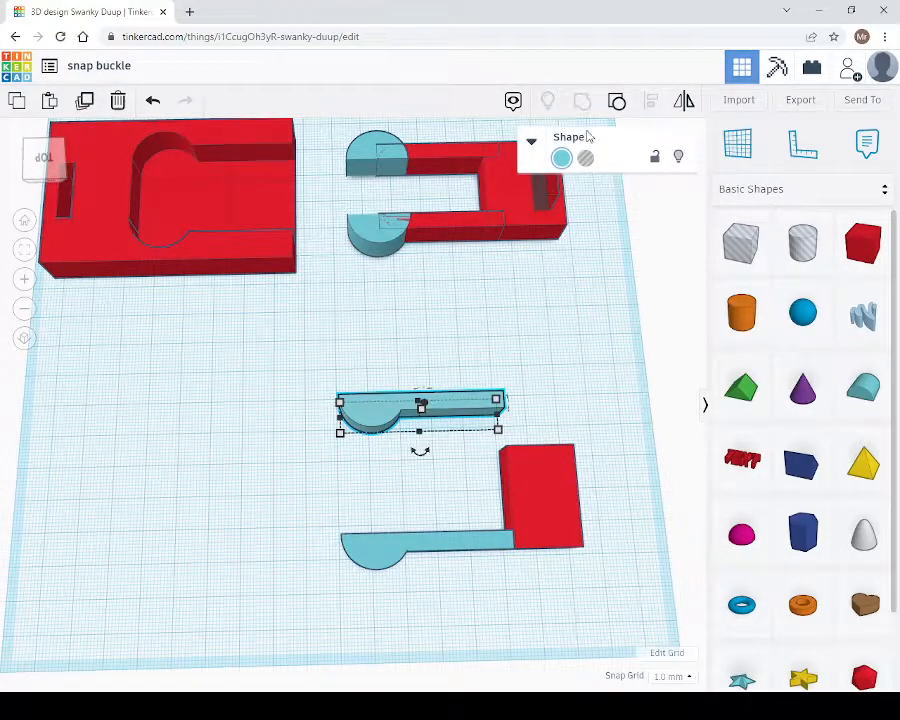
{"action": "left_click", "coordinate": [683, 104]}
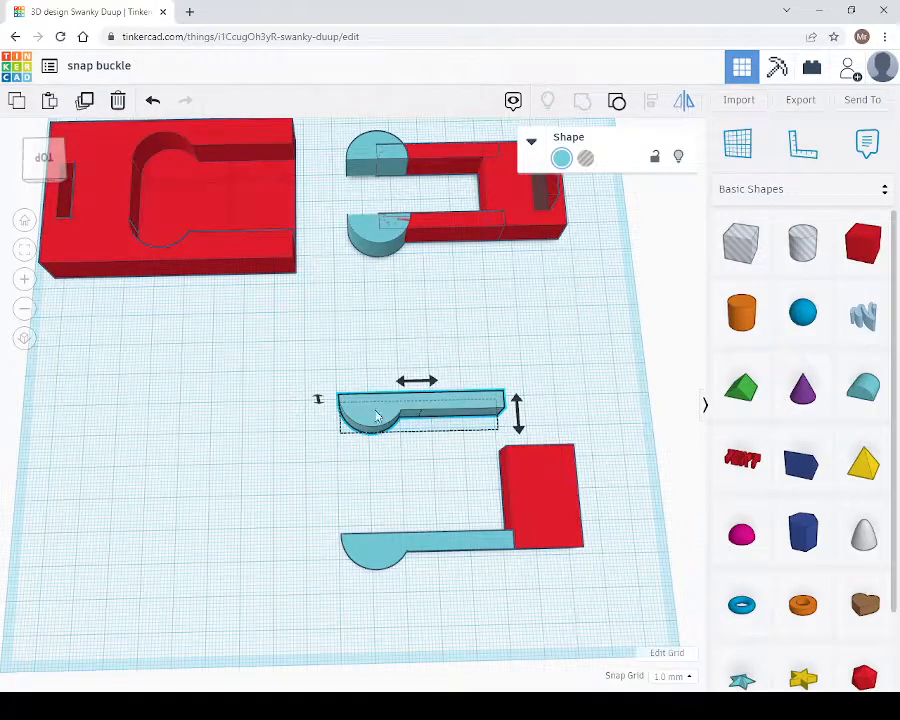
{"action": "left_click", "coordinate": [518, 413]}
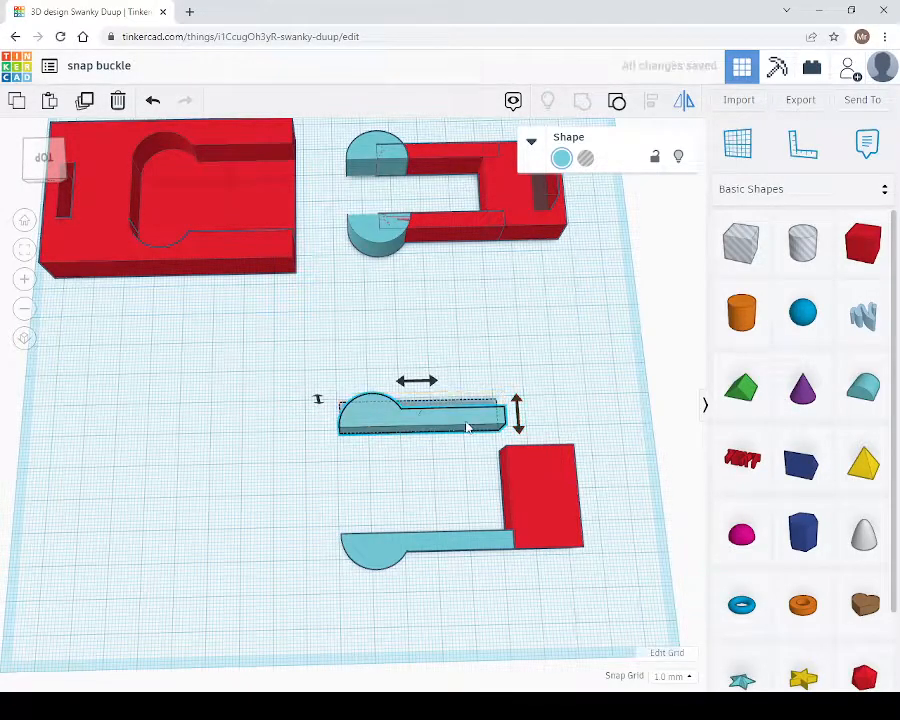
{"action": "right_click_drag", "start_coordinate": [568, 386], "coordinate": [563, 345]}
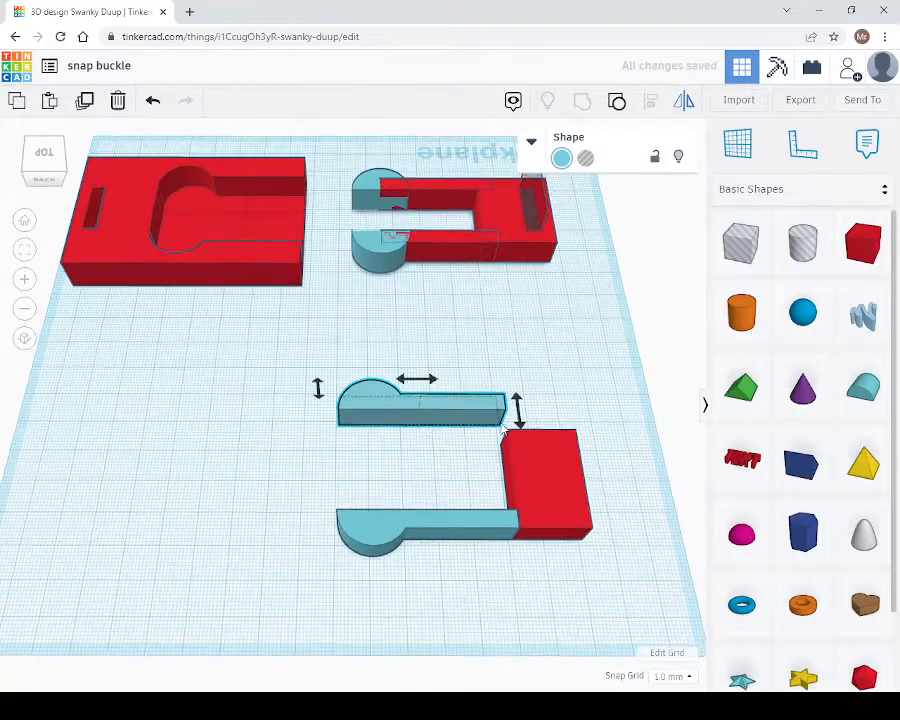
{"action": "left_click", "coordinate": [467, 418]}
{"action": "left_click_drag", "start_coordinate": [468, 421], "coordinate": [472, 447]}
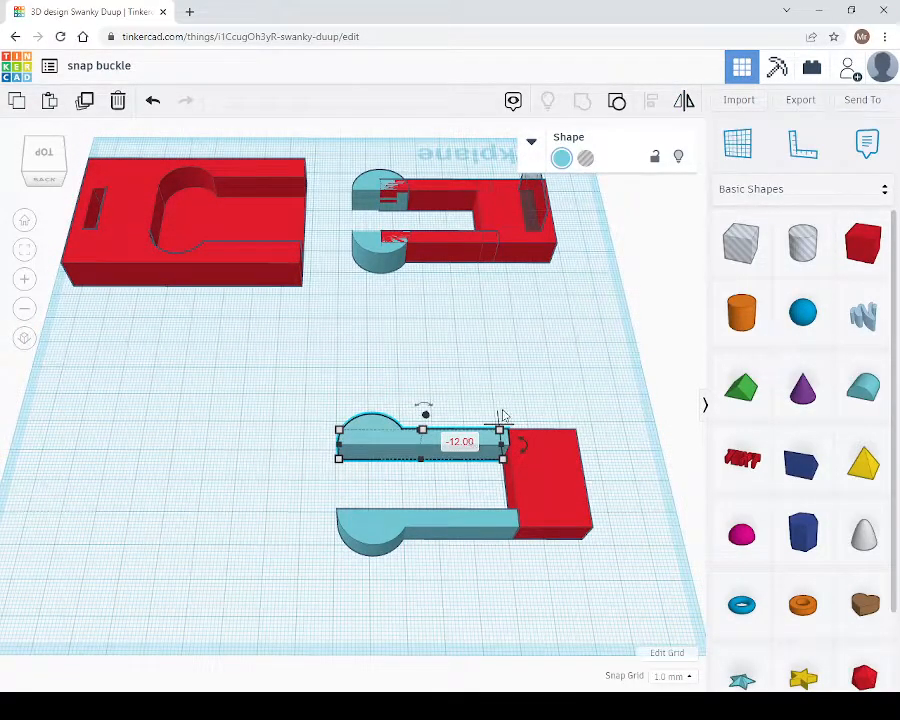
- Spread the two arms slightly apart, outward past the sides of the red box
{"action": "right_click_drag", "start_coordinate": [526, 414], "coordinate": [536, 455]}
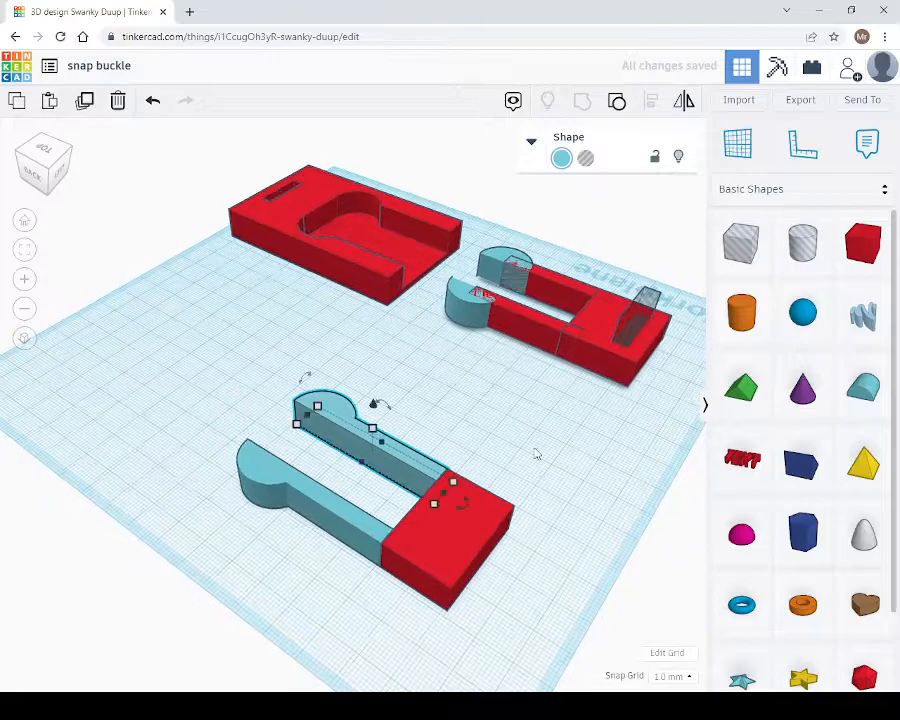
{"action": "right_click_drag", "start_coordinate": [458, 434], "coordinate": [200, 457]}
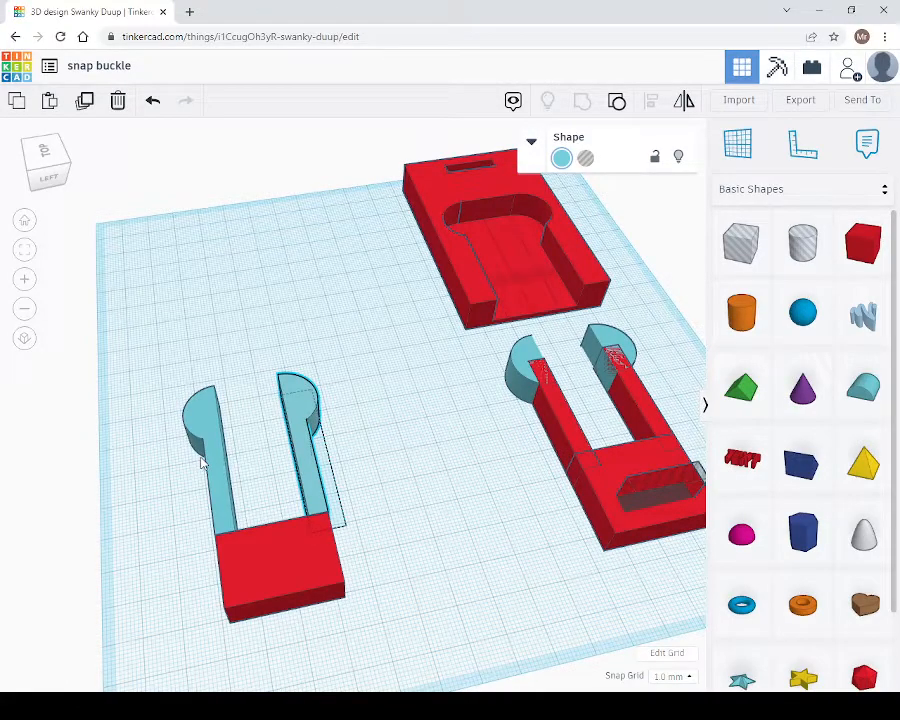
{"action": "left_click_drag", "start_coordinate": [200, 458], "coordinate": [189, 460]}
{"action": "left_click_drag", "start_coordinate": [302, 454], "coordinate": [316, 458]}
- Align the two arms and the red box flush along the unmirrored arm's outer side
{"action": "left_click_drag", "start_coordinate": [139, 362], "coordinate": [381, 664]}
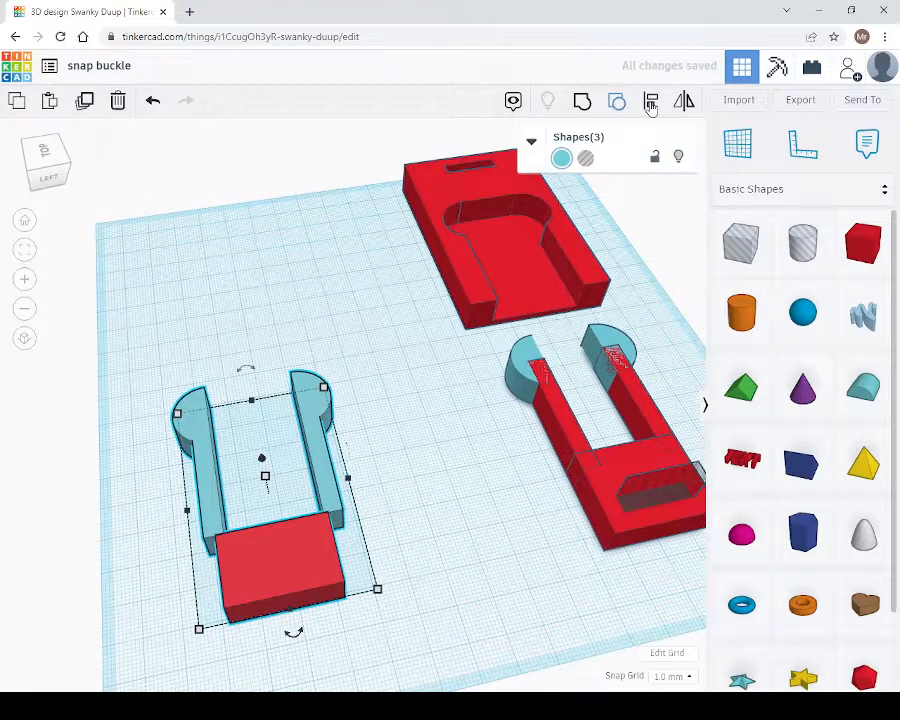
{"action": "left_click", "coordinate": [650, 102]}
{"action": "right_click_drag", "start_coordinate": [449, 603], "coordinate": [231, 526]}
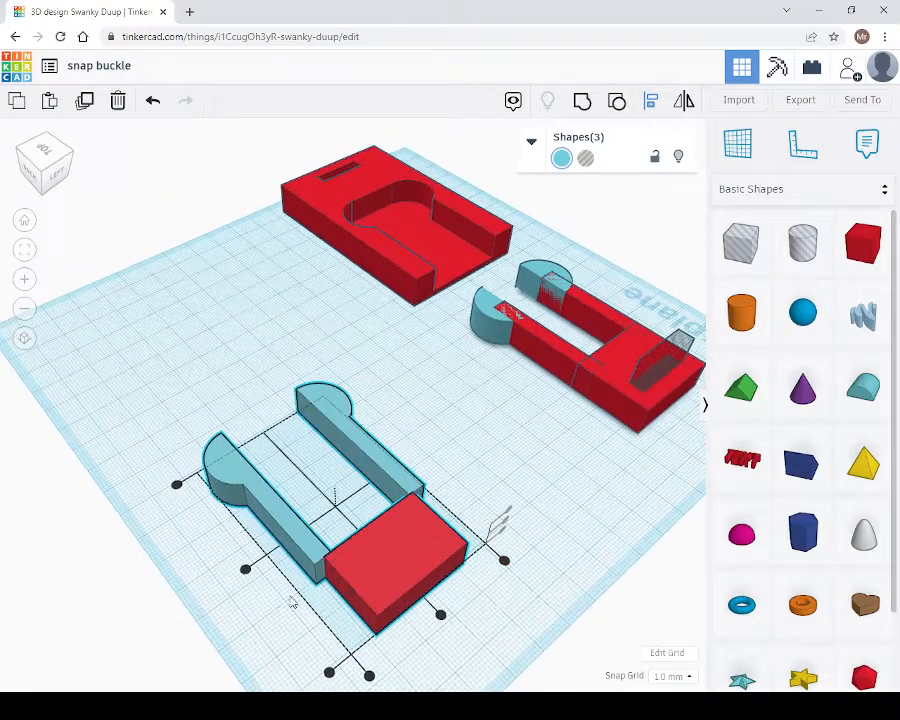
{"action": "mouse_move", "coordinate": [369, 677]}
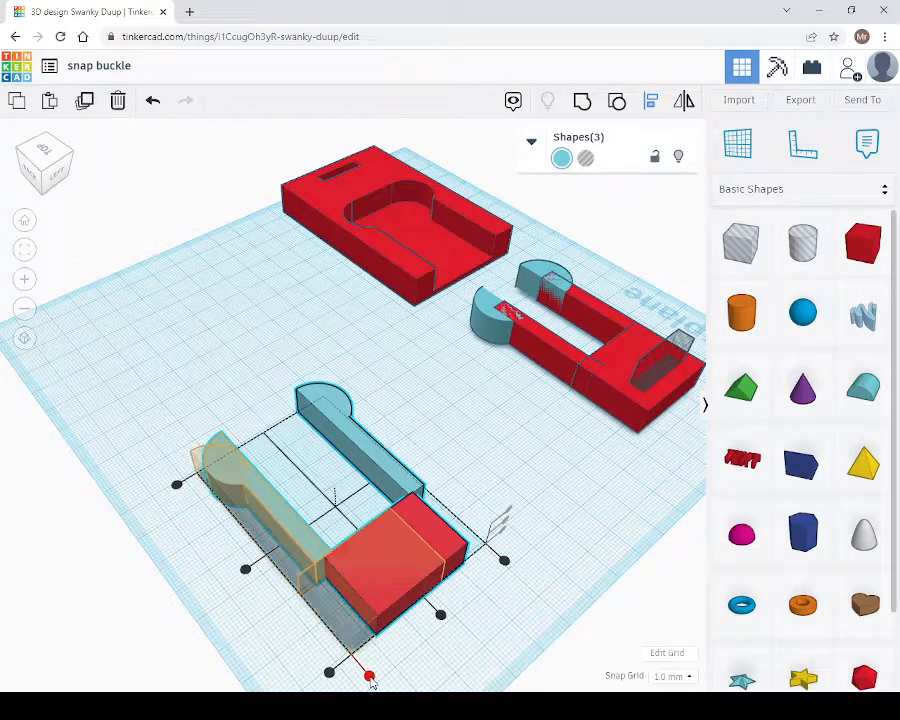
{"action": "left_click", "coordinate": [369, 677]}
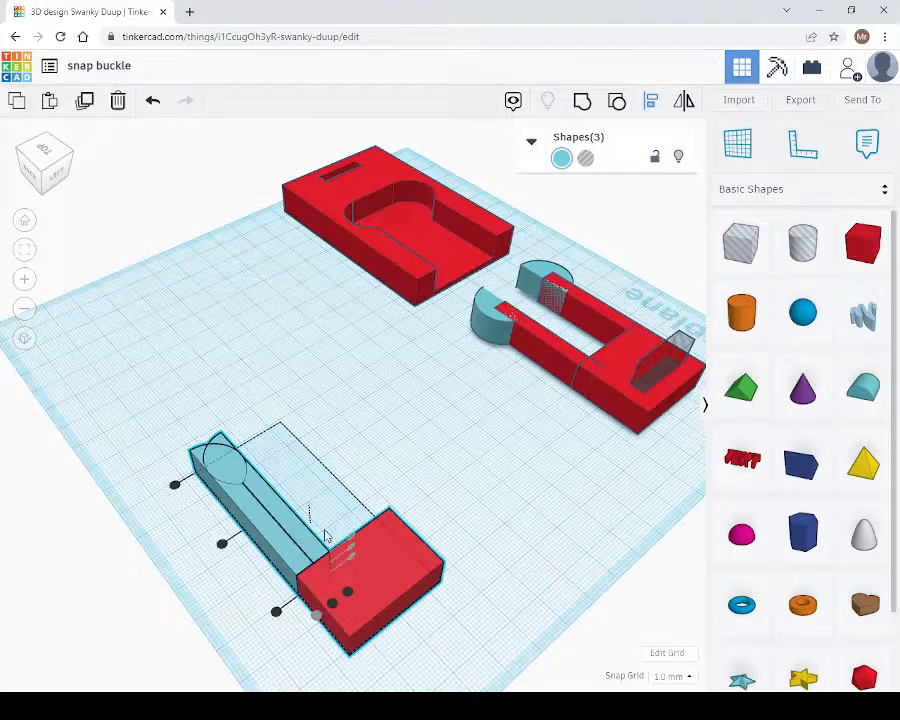
- Move the mirrored arm 25 mm across to the opposite side of the red box
{"action": "left_click", "coordinate": [387, 471]}
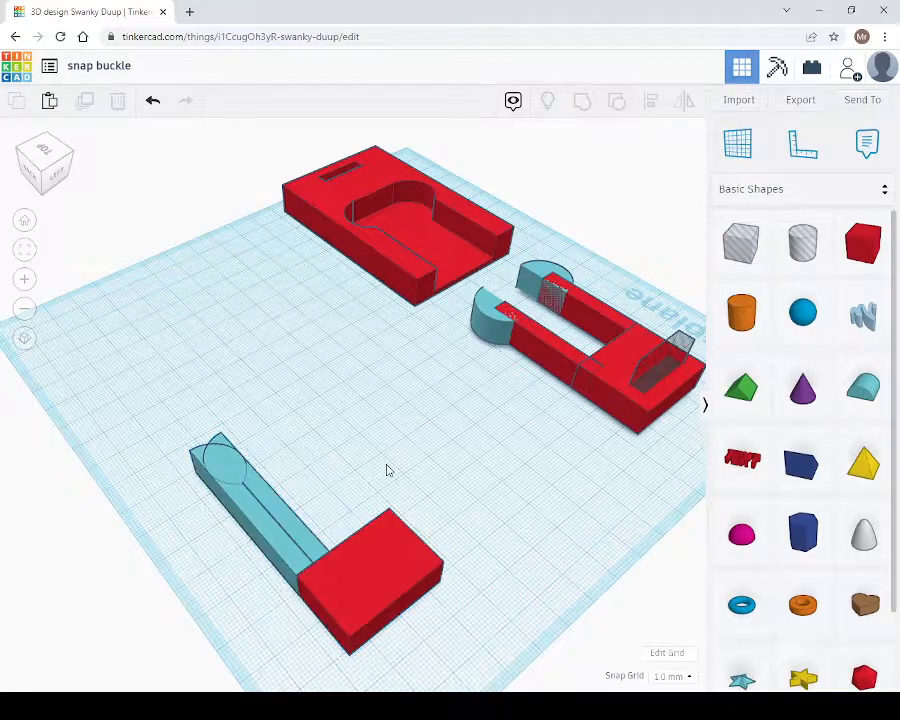
{"action": "left_click", "coordinate": [274, 540]}
{"action": "left_click_drag", "start_coordinate": [274, 540], "coordinate": [350, 499]}
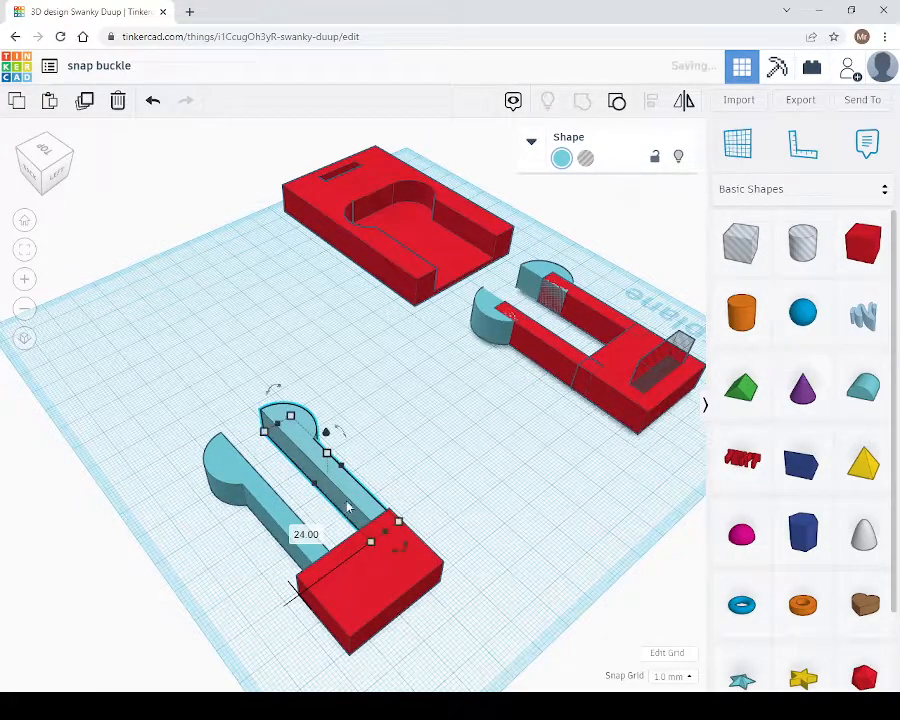
{"action": "left_click", "coordinate": [303, 535]}
{"action": "type", "text": "25"}
{"action": "key", "text": "Return"}
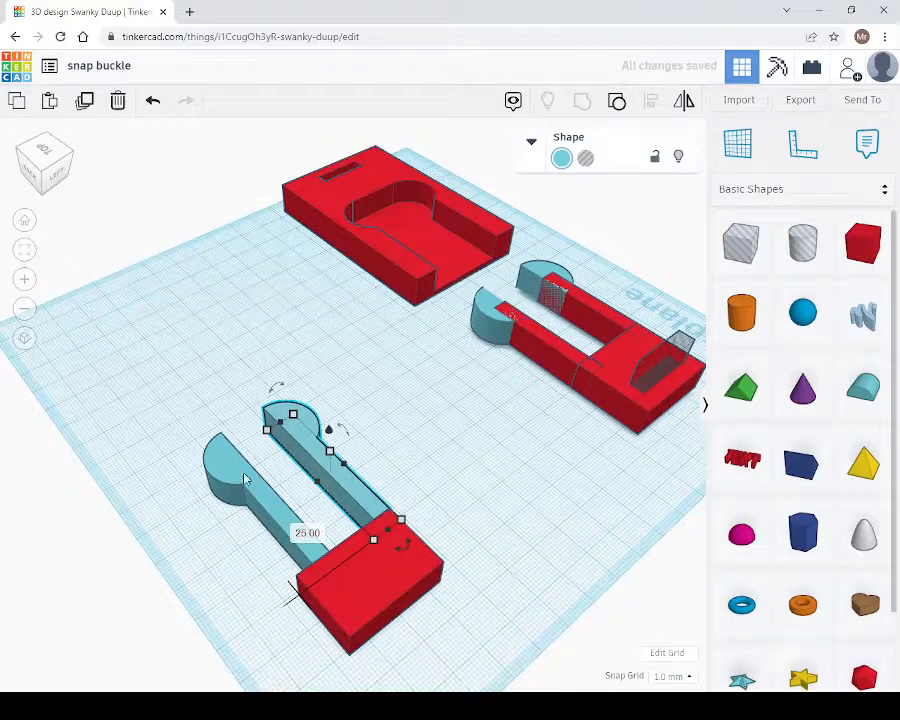
{"action": "left_click", "coordinate": [458, 463]}
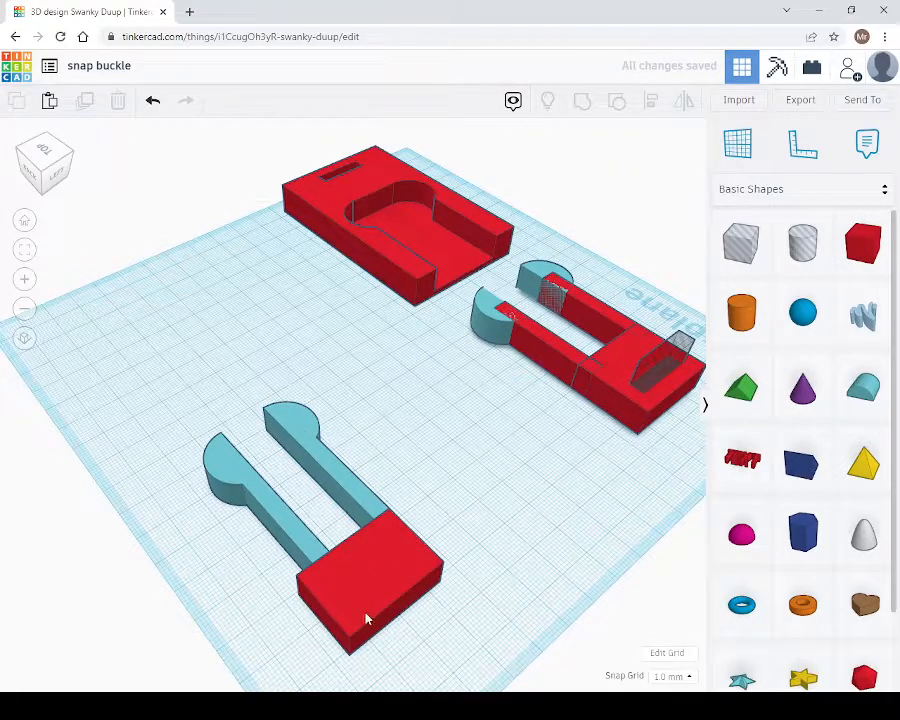
- Move the unmirrored arm 5 mm outward from the side of the red box
{"action": "left_click", "coordinate": [352, 645]}
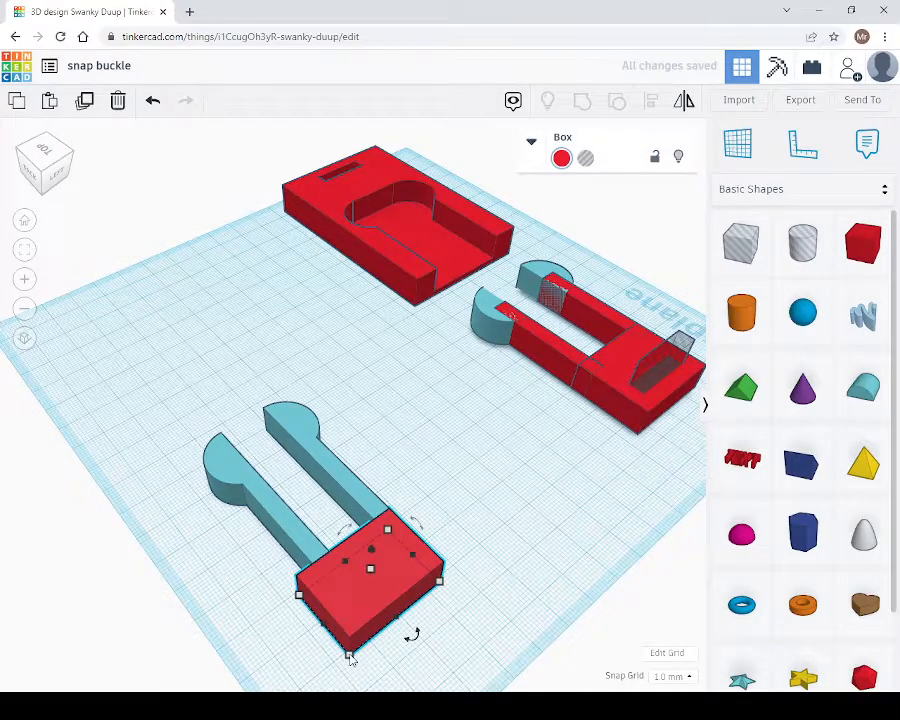
{"action": "scroll", "coordinate": [412, 640], "scroll_direction": "down", "scroll_amount": 3}
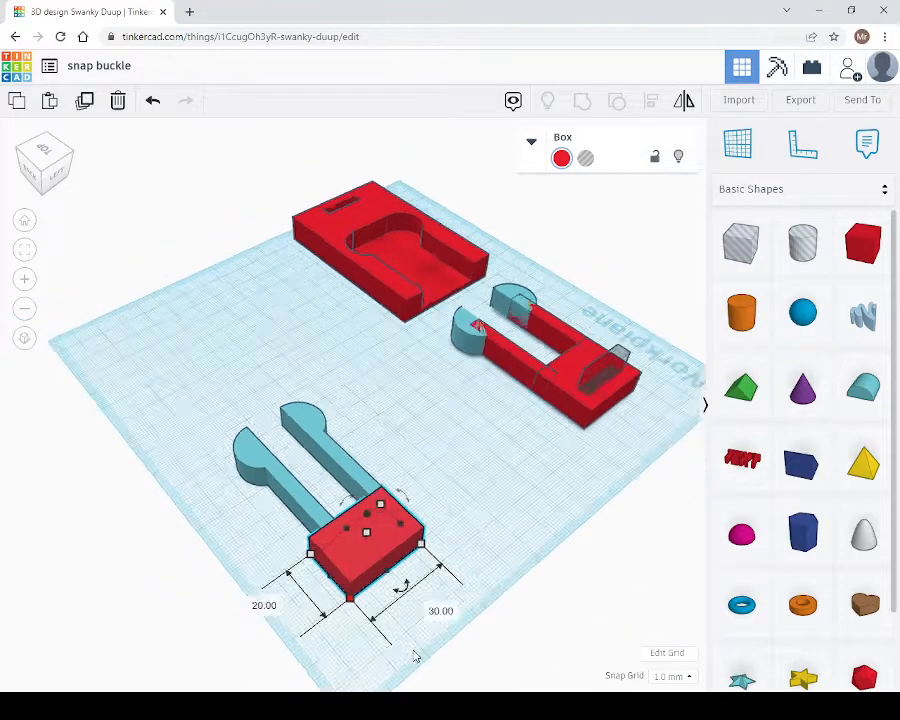
{"action": "scroll", "coordinate": [415, 656], "scroll_direction": "down", "scroll_amount": 1}
{"action": "left_click", "coordinate": [325, 498]}
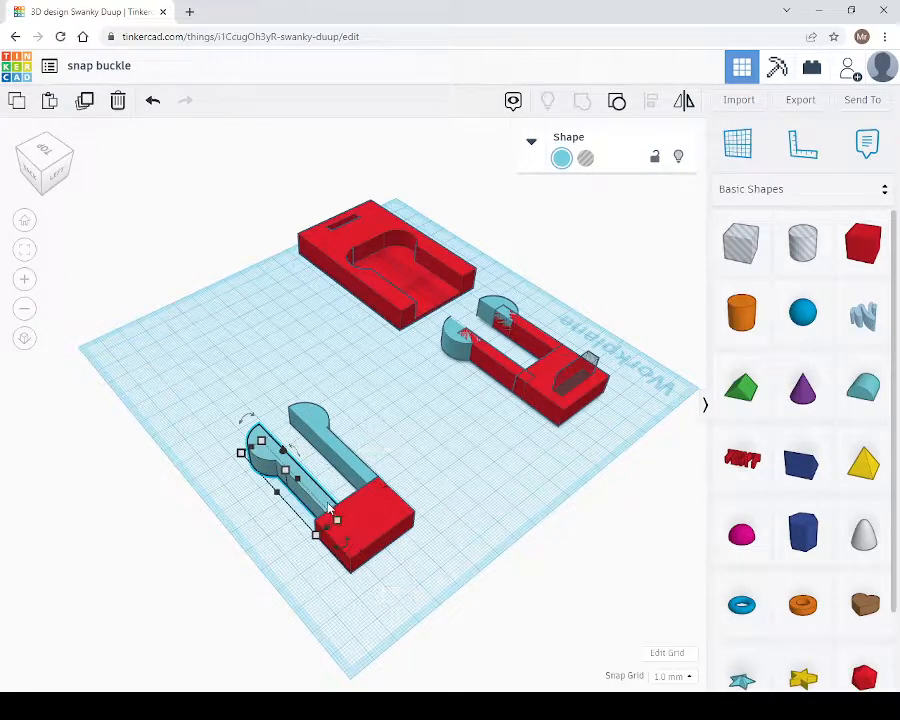
{"action": "left_click_drag", "start_coordinate": [329, 510], "coordinate": [318, 518]}
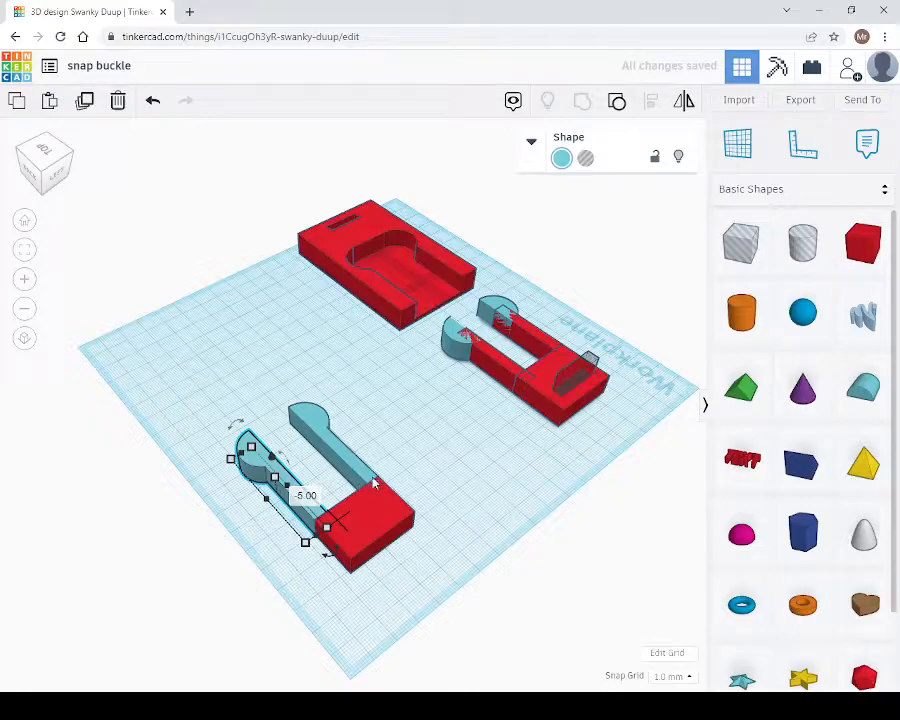
- Group the two teal arms and the red base box into a single clip shape
{"action": "right_click_drag", "start_coordinate": [486, 572], "coordinate": [414, 585]}
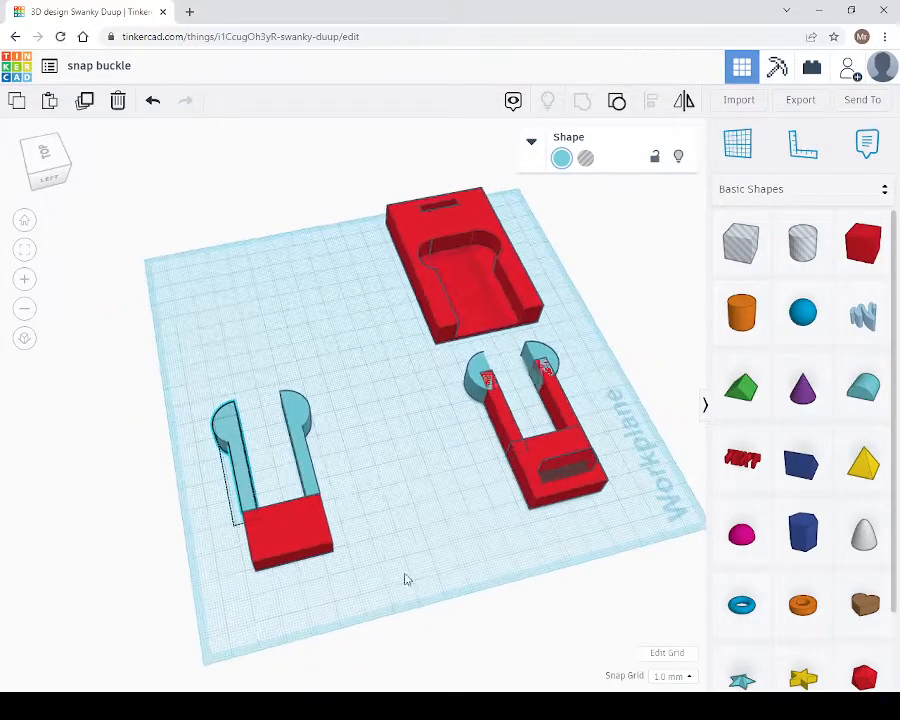
{"action": "left_click_drag", "start_coordinate": [185, 372], "coordinate": [359, 612]}
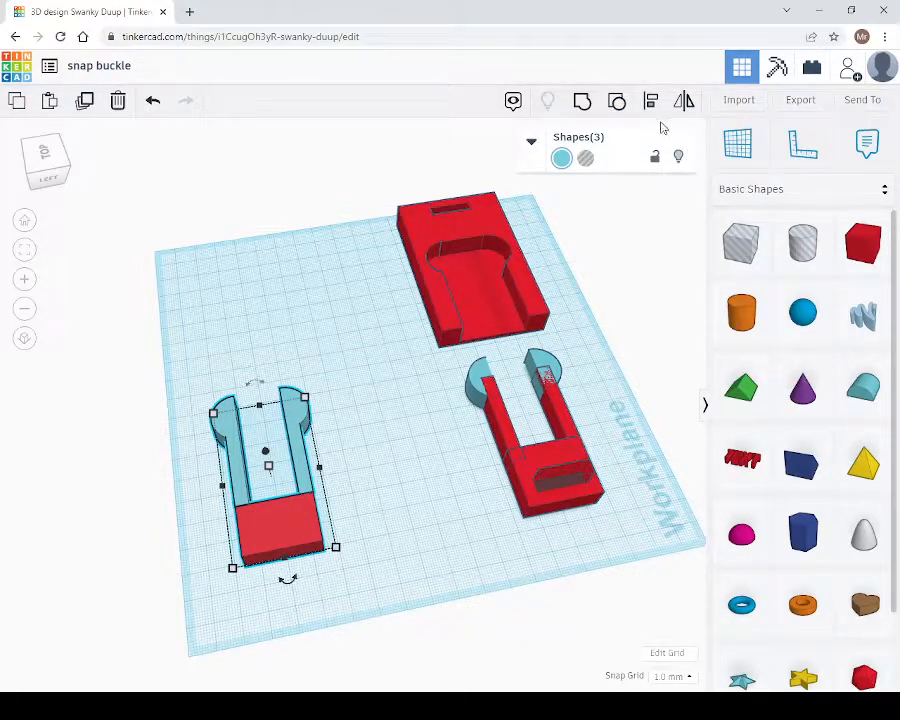
{"action": "left_click", "coordinate": [583, 102]}
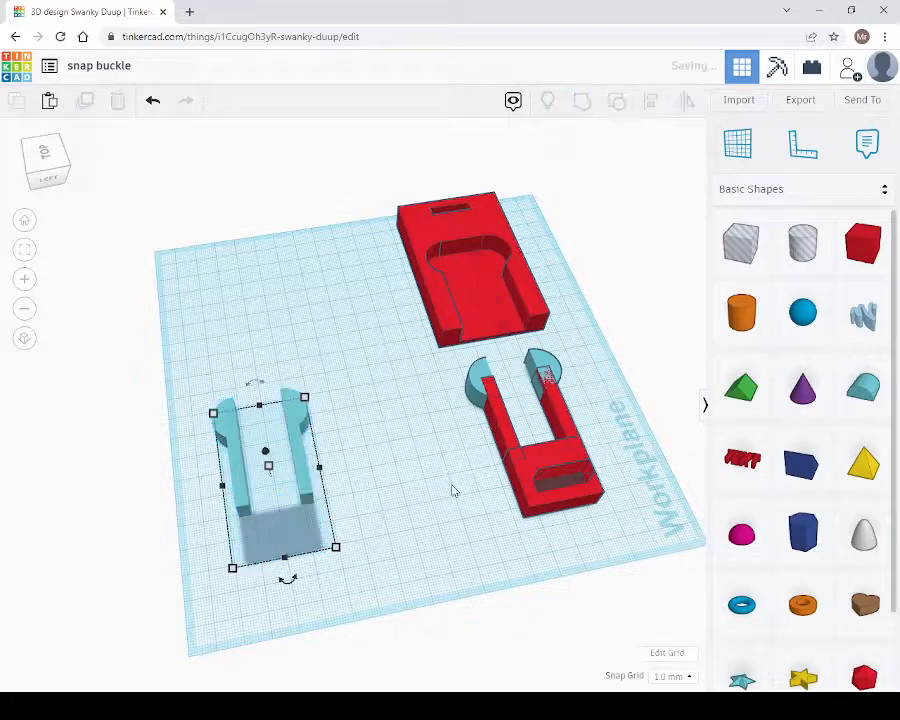
{"action": "right_click_drag", "start_coordinate": [415, 554], "coordinate": [418, 545]}
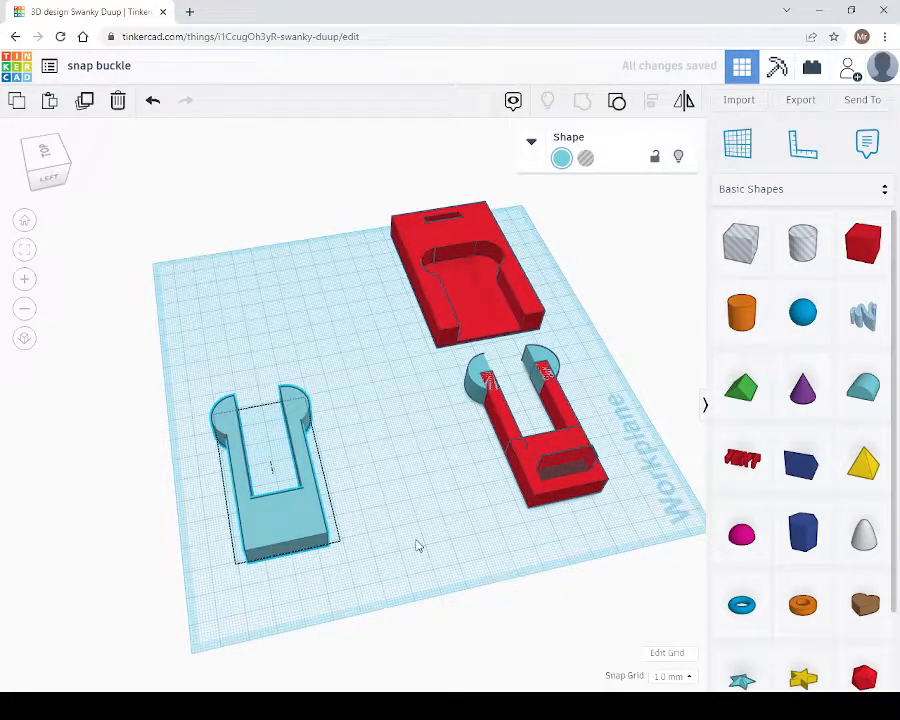
- Place a box hole on the workplane beside the teal clip and set its depth to 5 mm
{"action": "left_click", "coordinate": [578, 472]}
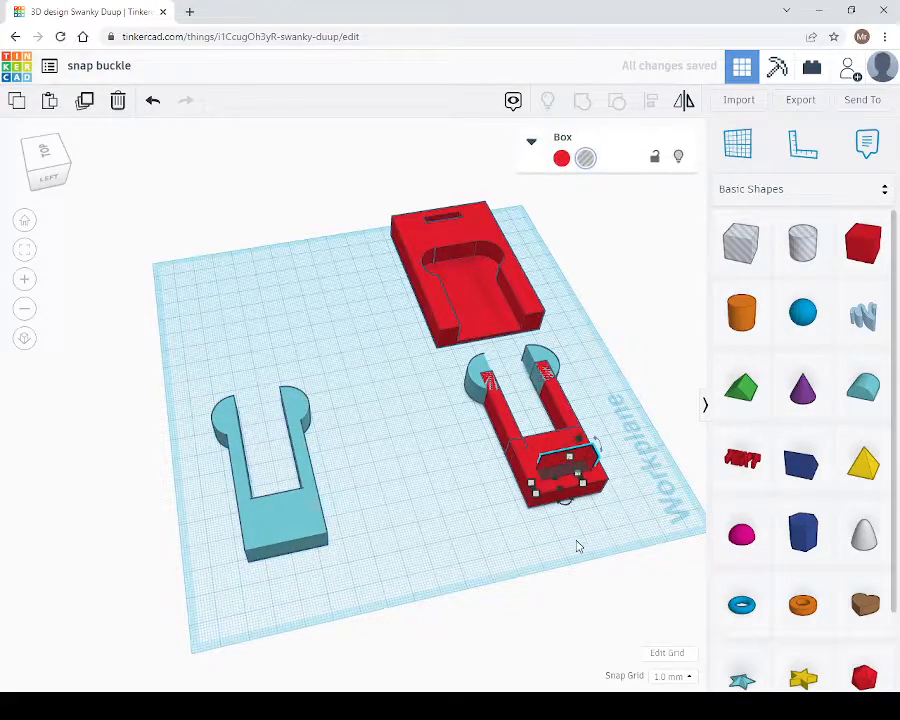
{"action": "left_click", "coordinate": [739, 241]}
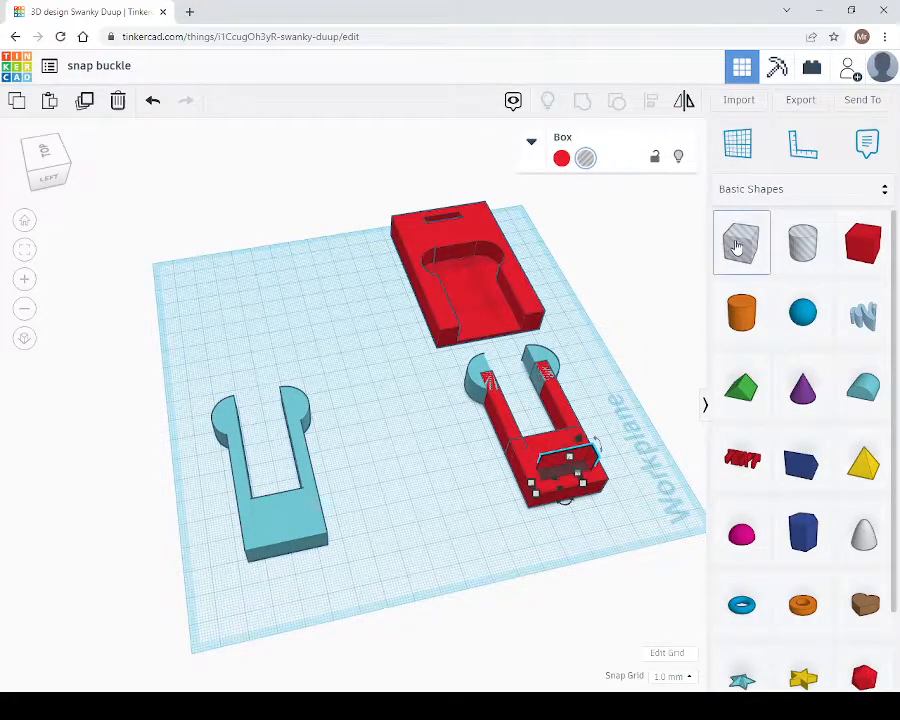
{"action": "left_click", "coordinate": [398, 514]}
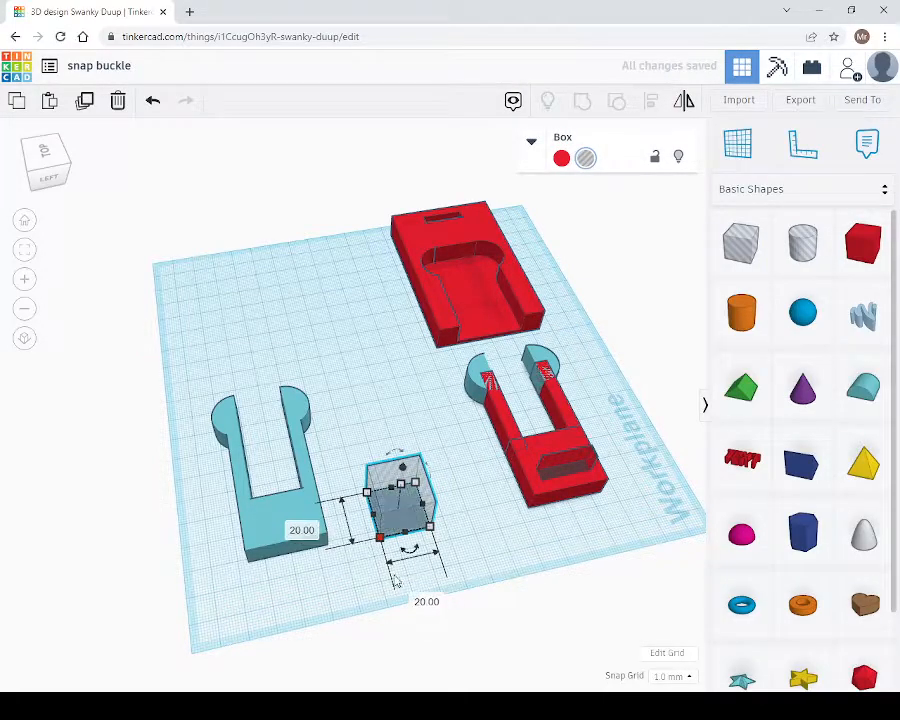
{"action": "left_click", "coordinate": [426, 602]}
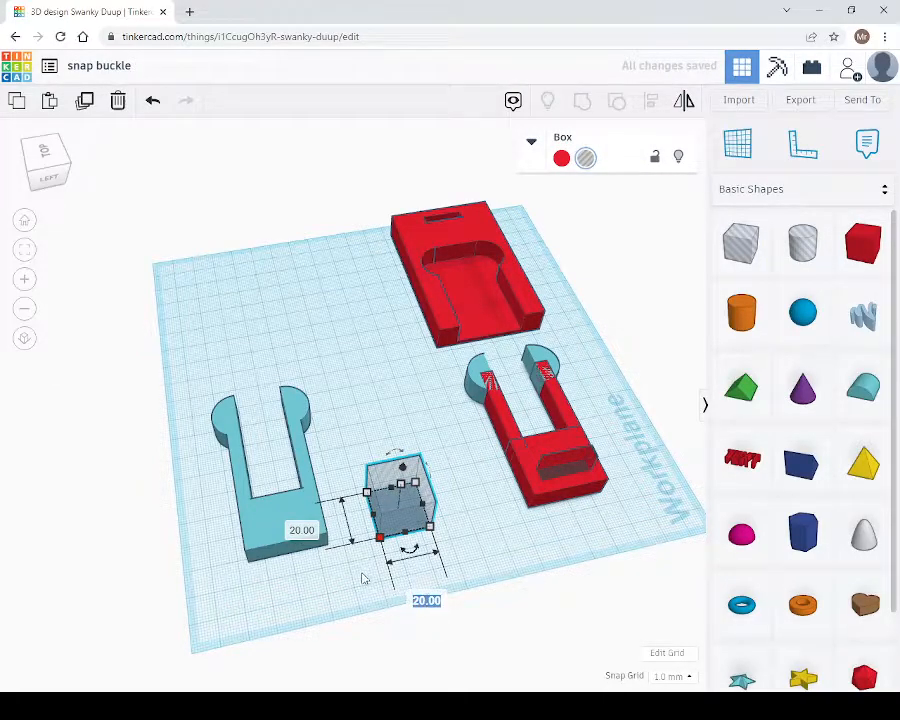
{"action": "left_click", "coordinate": [302, 530]}
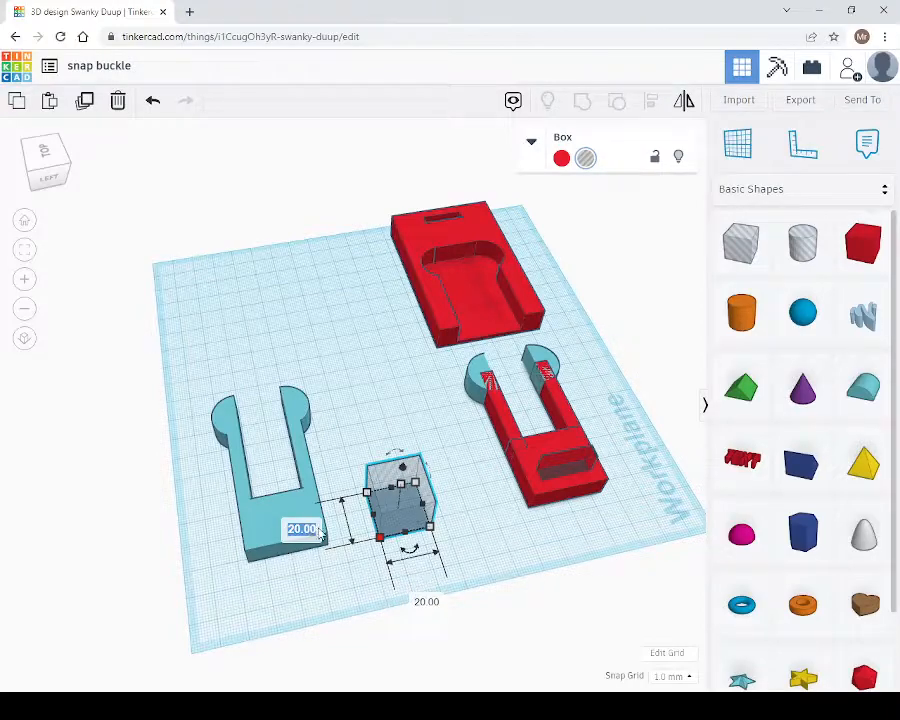
{"action": "type", "text": "5"}
{"action": "key", "text": "Return"}
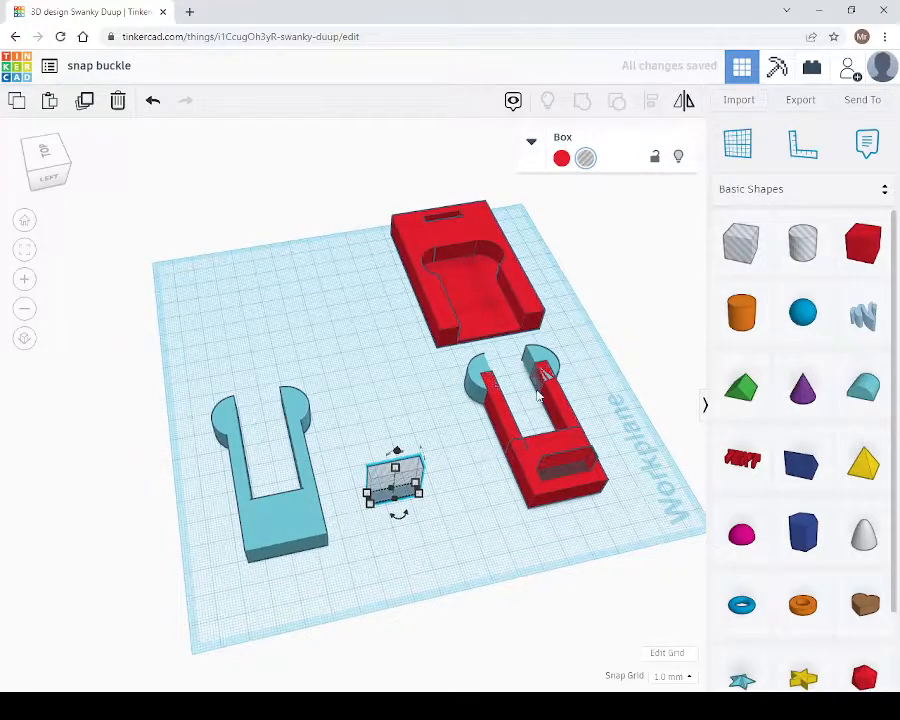
- Align the box hole with the teal clip, centred across its width and flush with the outer end of its base
{"action": "left_click_drag", "start_coordinate": [195, 365], "coordinate": [430, 592]}
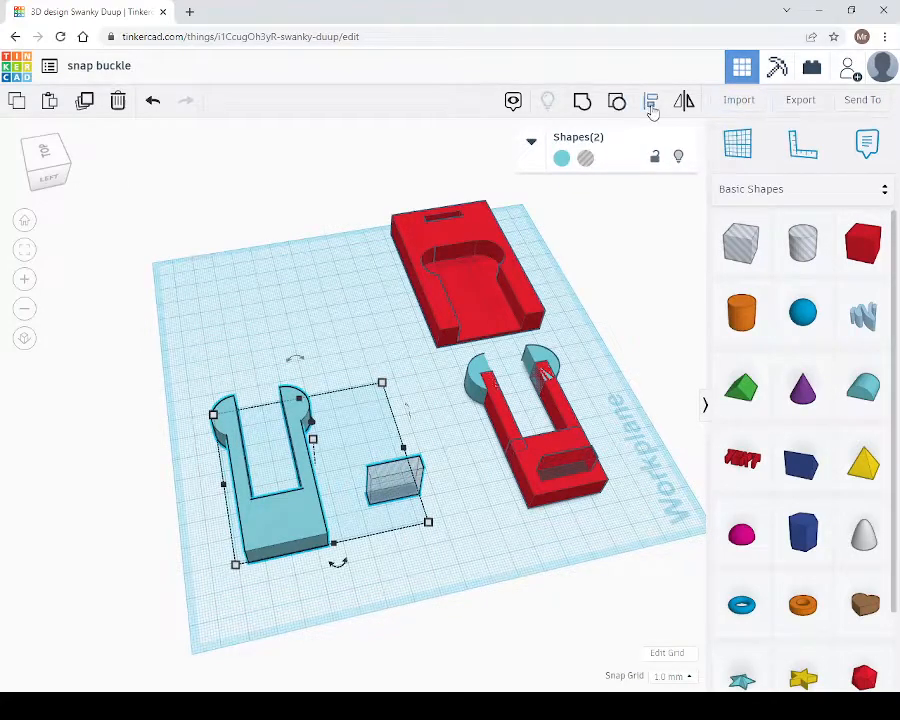
{"action": "left_click", "coordinate": [650, 101]}
{"action": "left_click", "coordinate": [339, 565]}
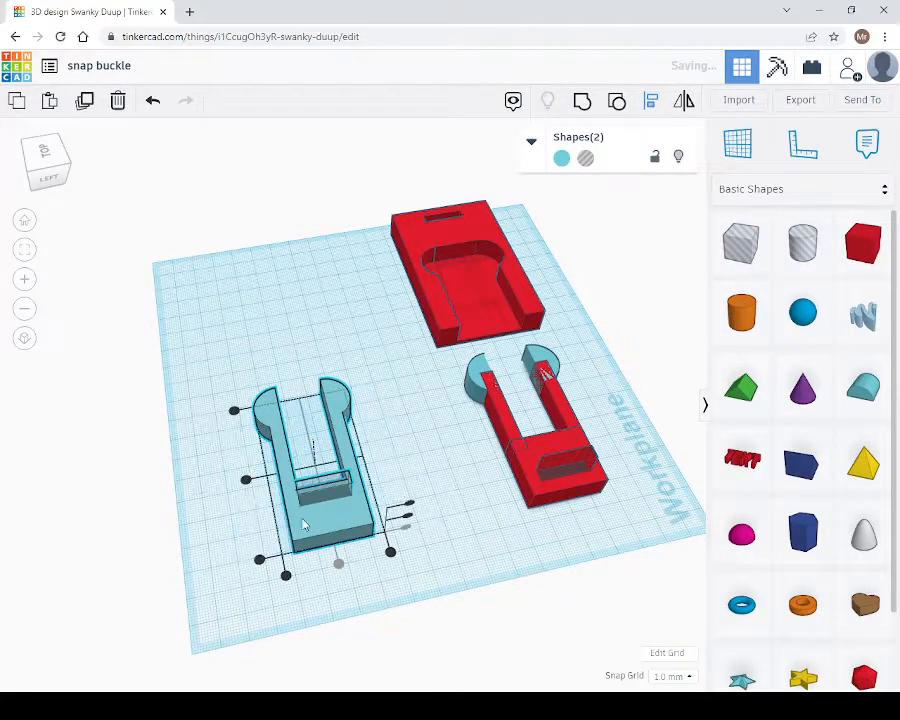
{"action": "left_click", "coordinate": [260, 561]}
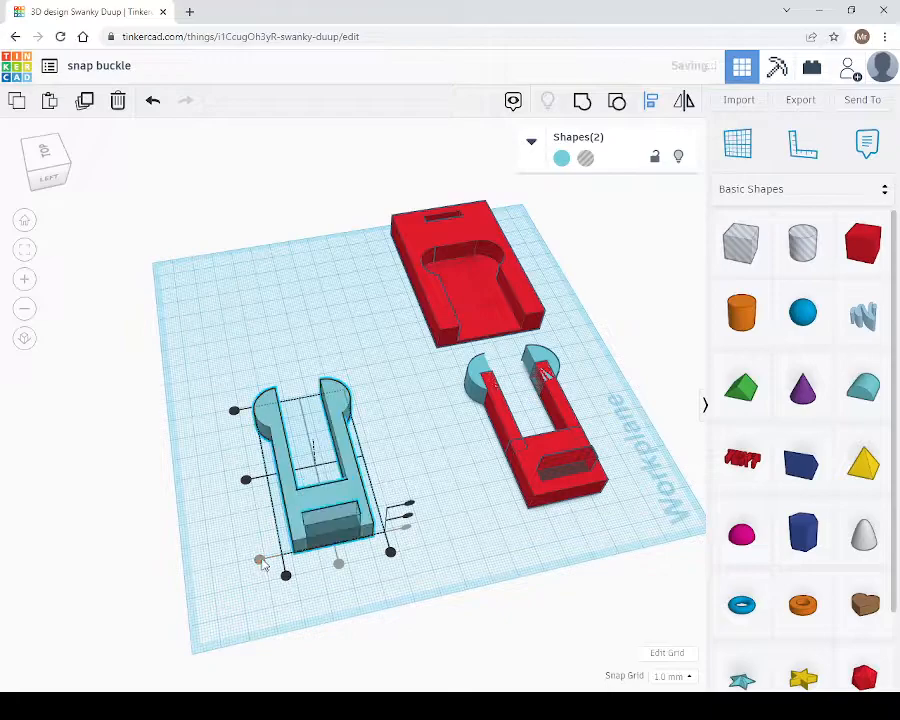
{"action": "right_click_drag", "start_coordinate": [433, 578], "coordinate": [516, 580]}
{"action": "left_click", "coordinate": [510, 560]}
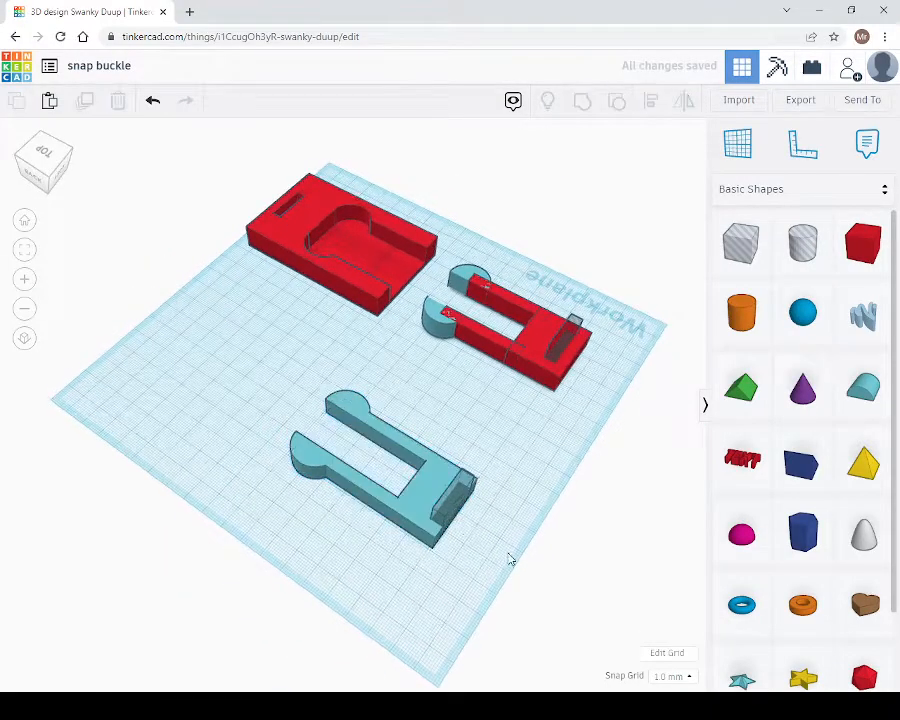
{"action": "left_click", "coordinate": [447, 520]}
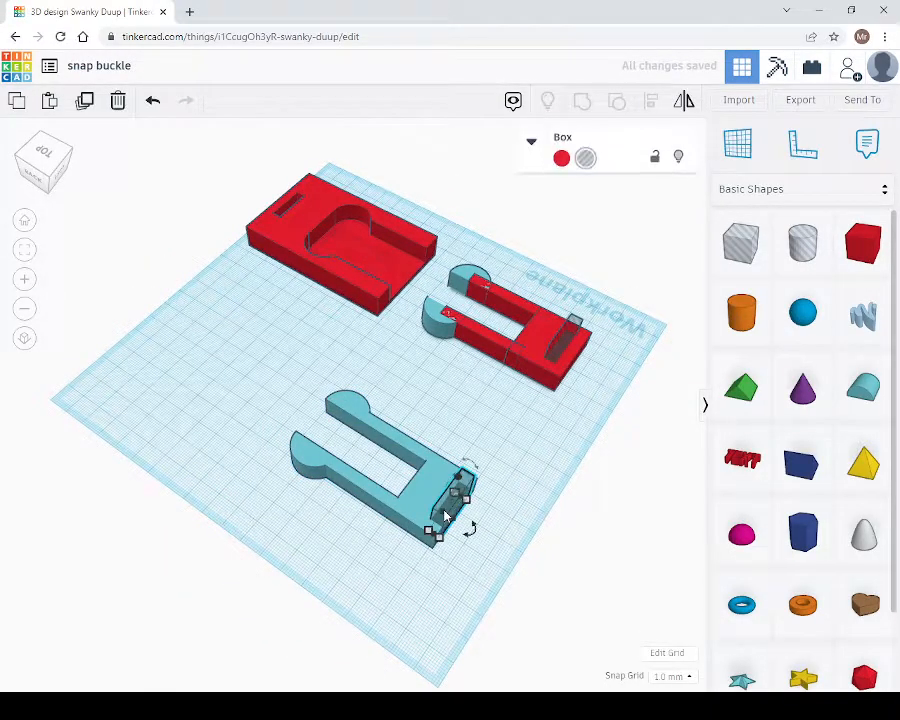
{"action": "mouse_move", "coordinate": [445, 515]}
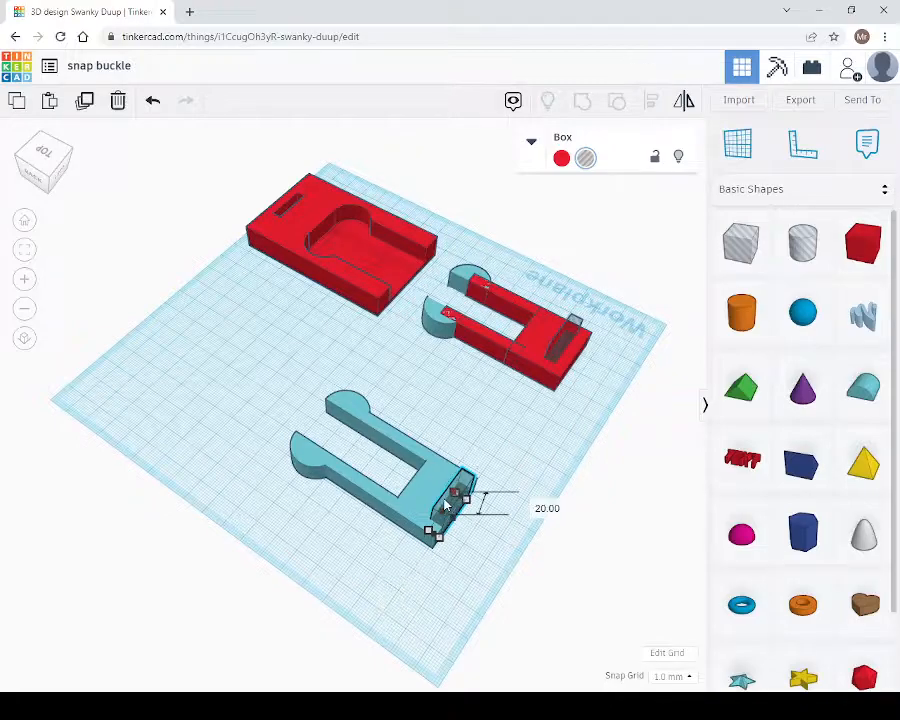
{"action": "left_click_drag", "start_coordinate": [445, 503], "coordinate": [453, 493]}
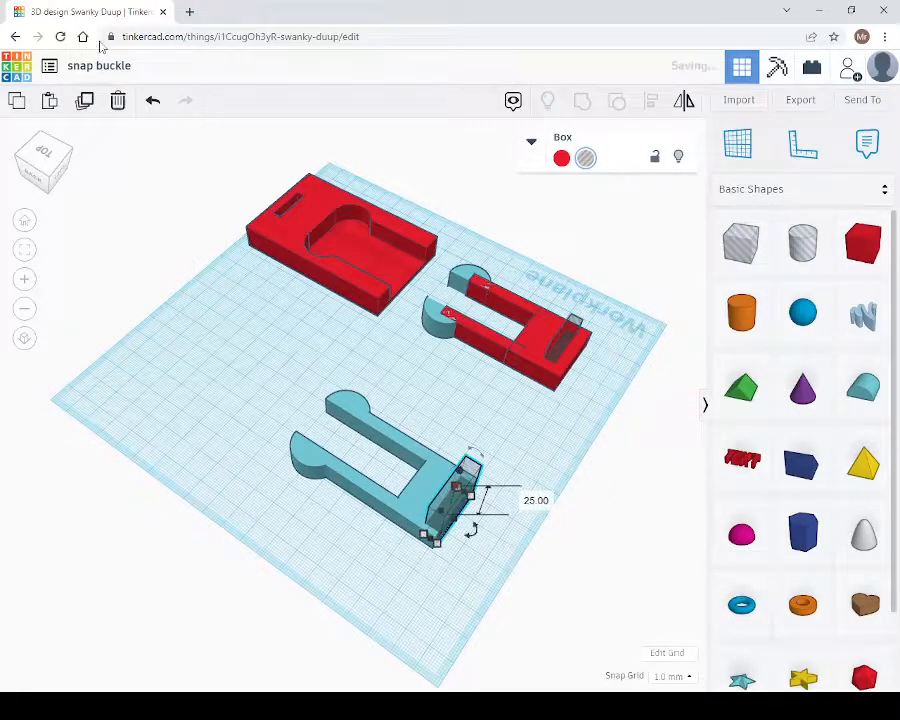
{"action": "left_click", "coordinate": [153, 103]}
- Move the box hole 5 mm inward from the outer end of the teal clip's base
{"action": "scroll", "coordinate": [549, 597], "scroll_direction": "up", "scroll_amount": 4}
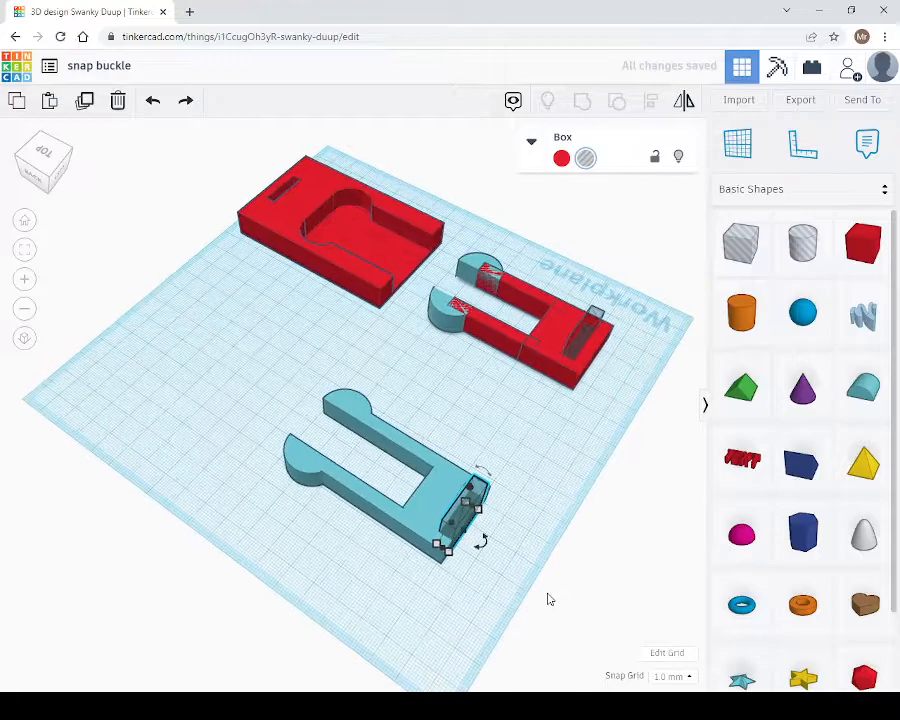
{"action": "mouse_move", "coordinate": [496, 566]}
{"action": "left_mouse_down"}
{"action": "mouse_move", "coordinate": [482, 560]}
{"action": "mouse_move", "coordinate": [492, 562]}
{"action": "left_mouse_up"}
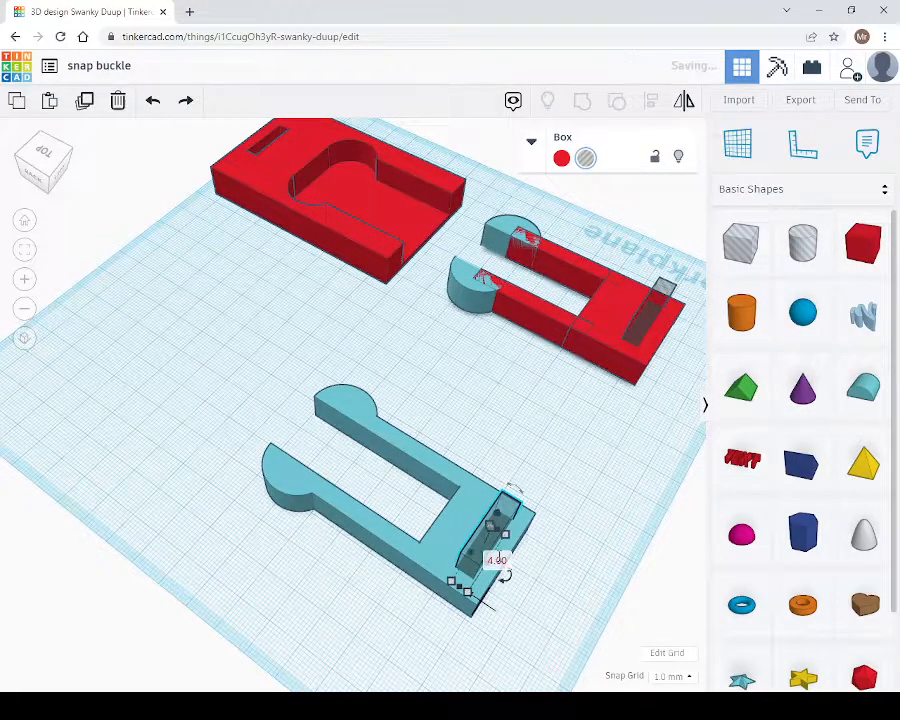
{"action": "type", "text": "5"}
{"action": "key", "text": "Return"}
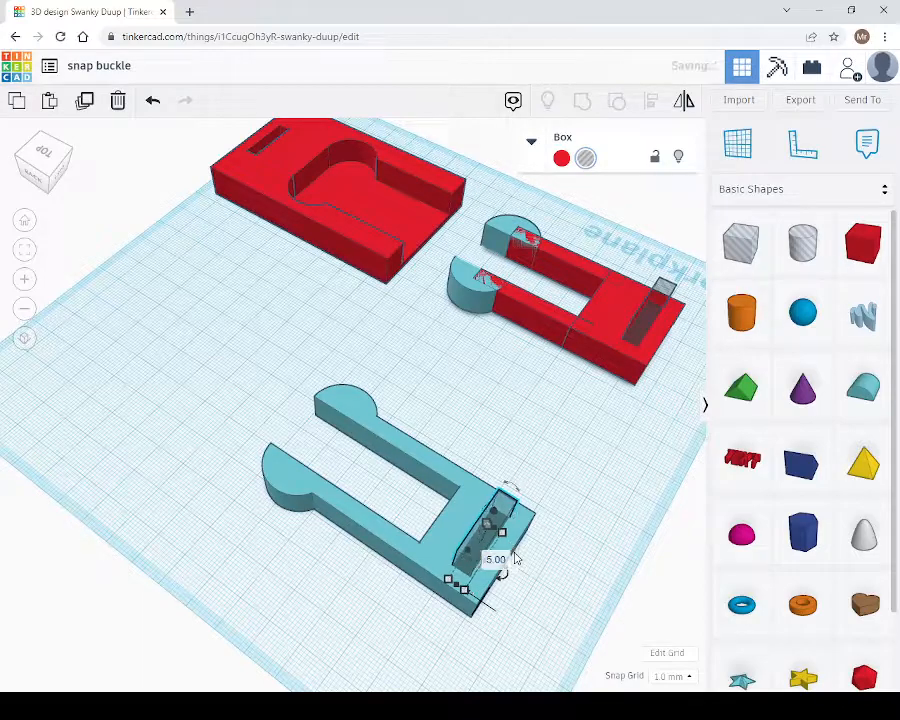
- Group the teal clip with the box hole to cut the strap slot through its base
{"action": "left_click", "coordinate": [256, 354]}
{"action": "left_click_drag", "start_coordinate": [249, 346], "coordinate": [555, 653]}
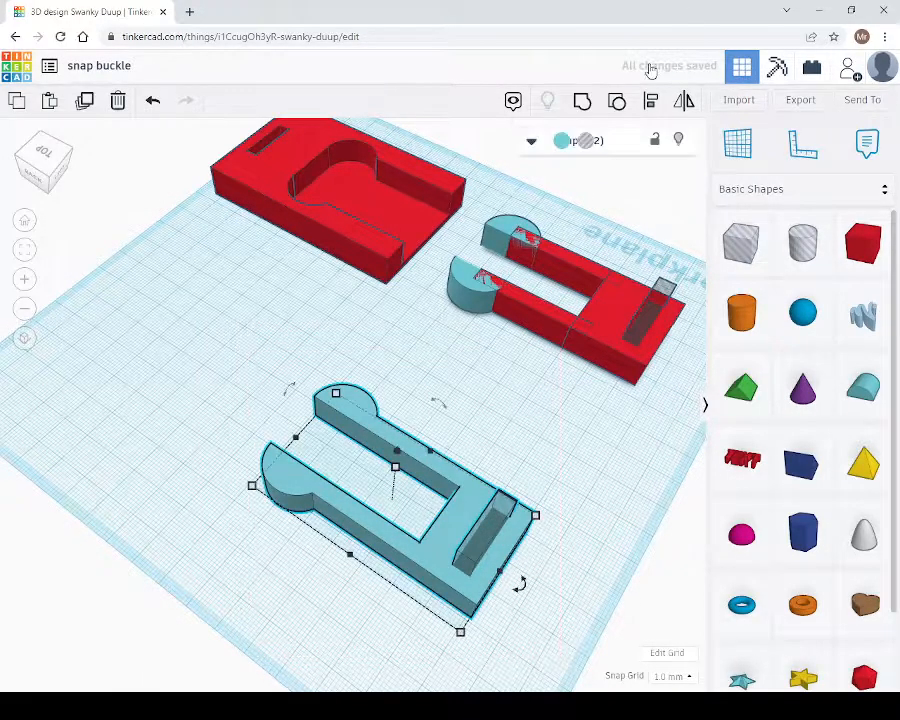
{"action": "left_click", "coordinate": [584, 100]}
{"action": "left_click", "coordinate": [611, 626]}
{"action": "right_click_drag", "start_coordinate": [634, 567], "coordinate": [676, 575]}
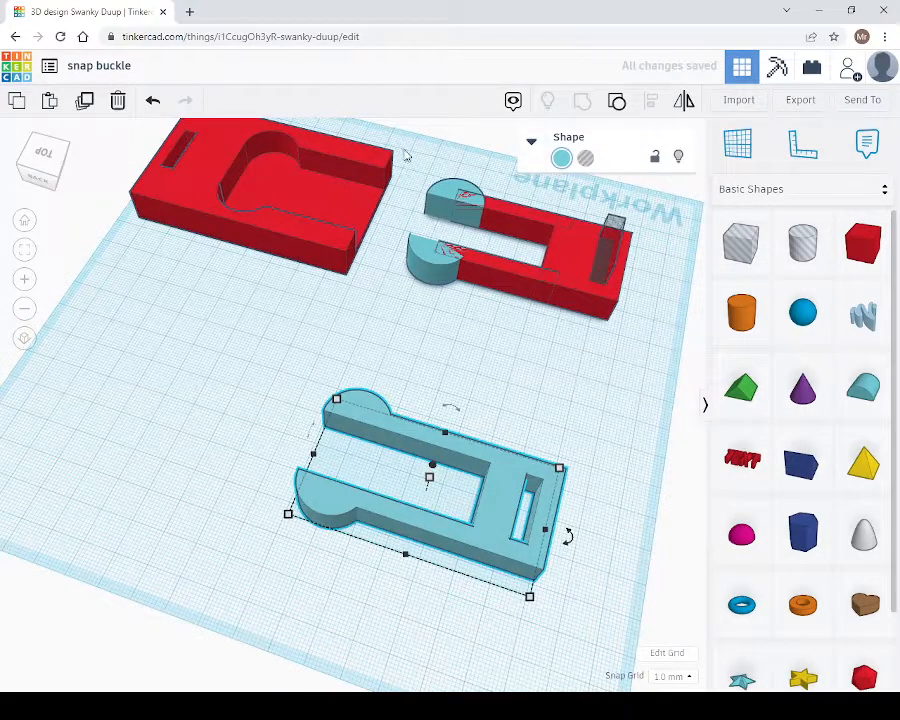
- Group the red clip's arms, base and slot hole into one shape and slide it 69 mm into the red housing
{"action": "left_click_drag", "start_coordinate": [512, 250], "coordinate": [651, 346]}
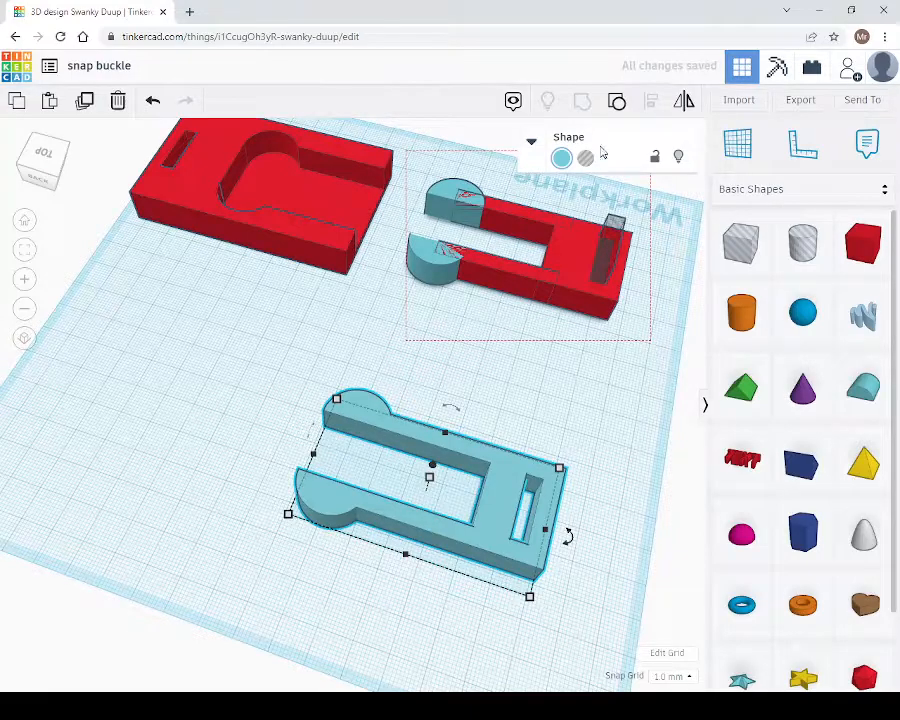
{"action": "left_click", "coordinate": [582, 101]}
{"action": "left_click", "coordinate": [591, 380]}
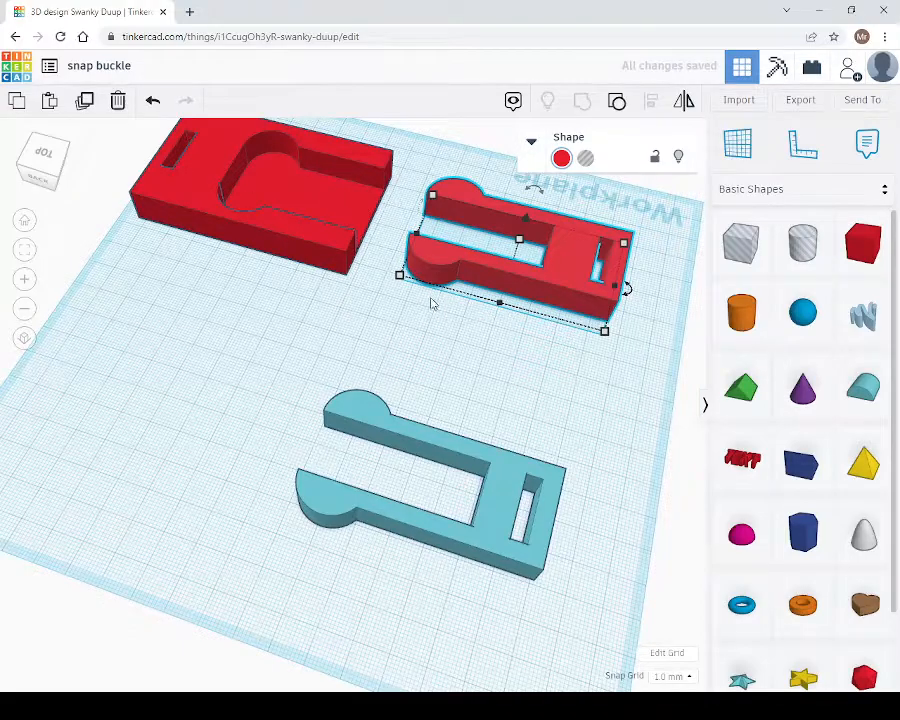
{"action": "left_click_drag", "start_coordinate": [551, 262], "coordinate": [362, 204]}
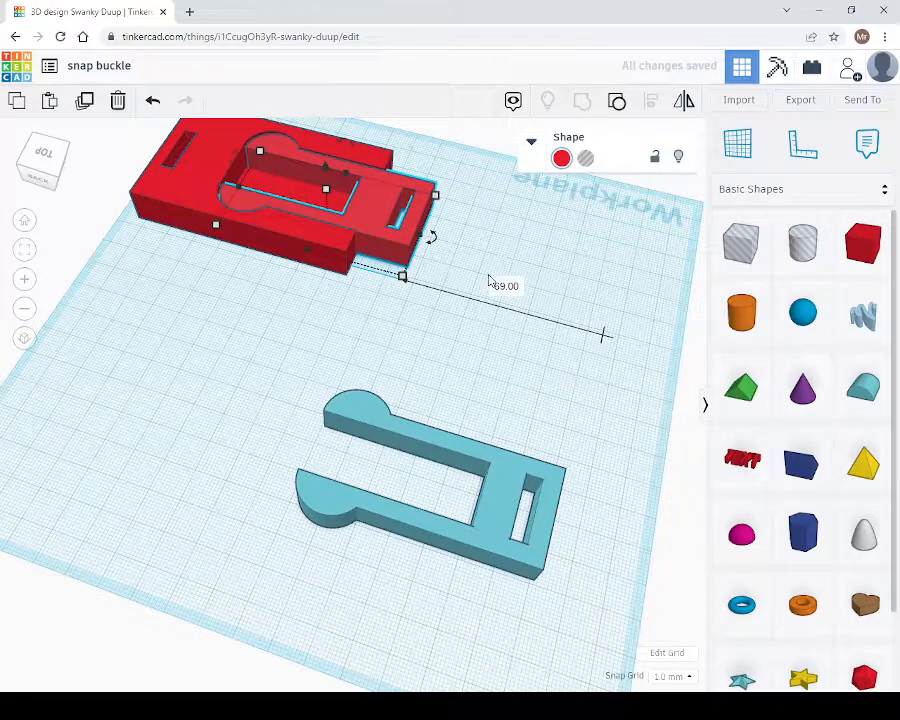
{"action": "right_click_drag", "start_coordinate": [546, 428], "coordinate": [383, 403]}
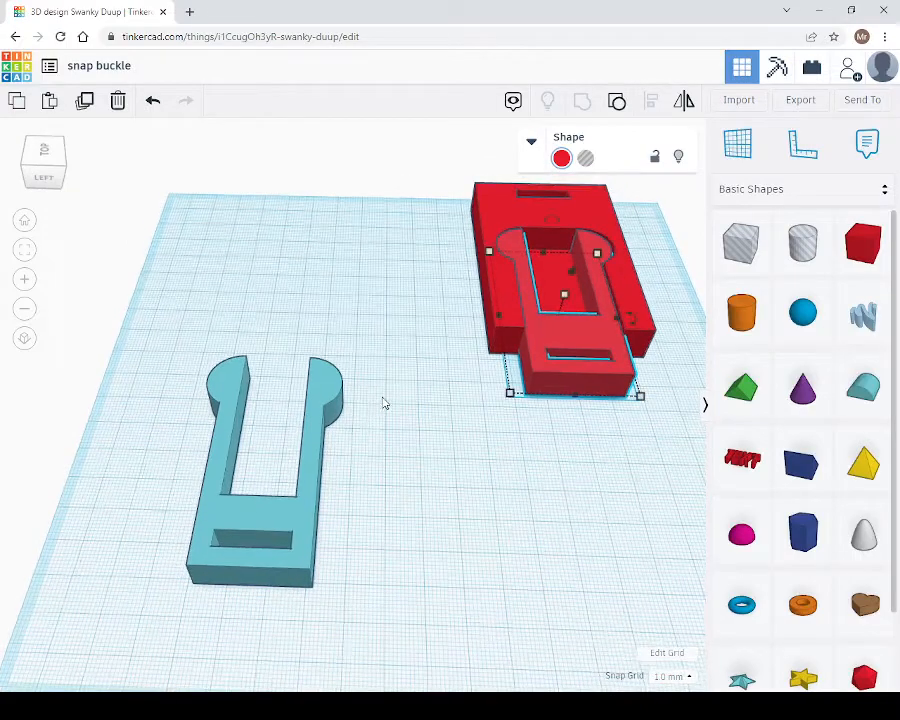
- Duplicate the teal clip, placing one in front of the red assembly and the other apart on the opposite side of the workplane
{"action": "left_click", "coordinate": [312, 462]}
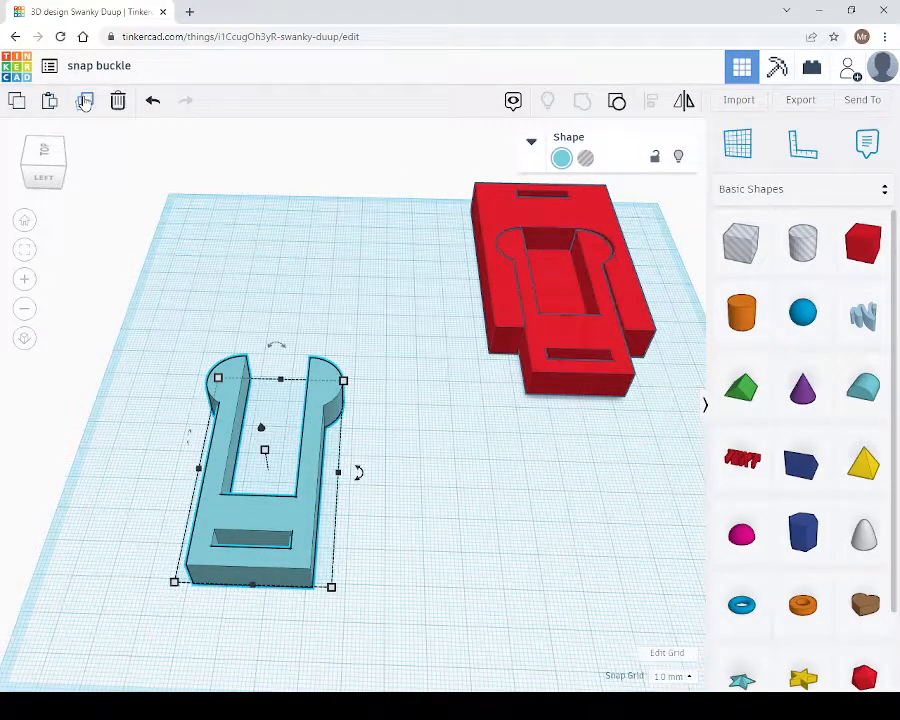
{"action": "left_click_drag", "start_coordinate": [312, 465], "coordinate": [120, 455], "text": "alt"}
{"action": "left_click_drag", "start_coordinate": [315, 525], "coordinate": [650, 633]}
{"action": "left_click_drag", "start_coordinate": [84, 518], "coordinate": [266, 520]}
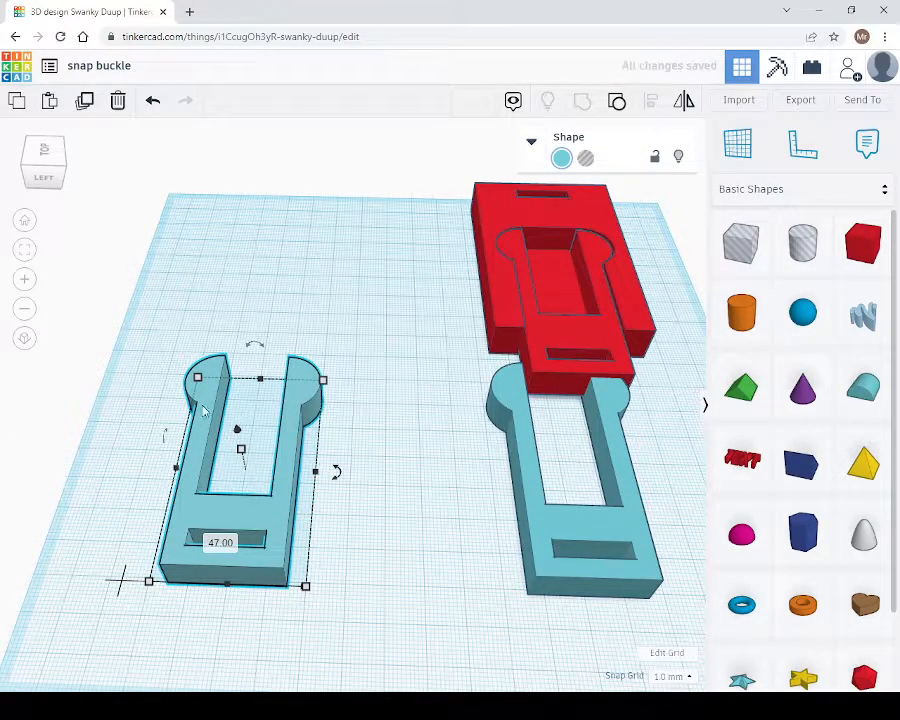
- Resize the teal clip standing apart from the red assembly to 42 mm wide and 73 mm long
{"action": "left_click", "coordinate": [270, 467]}
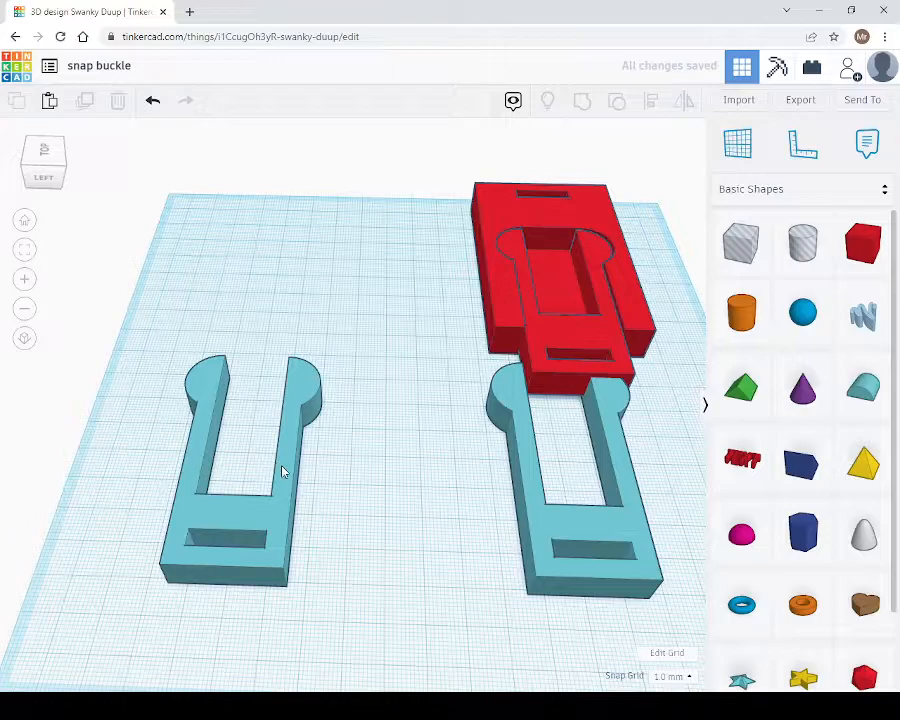
{"action": "left_click", "coordinate": [295, 430]}
{"action": "right_click_drag", "start_coordinate": [417, 486], "coordinate": [362, 569]}
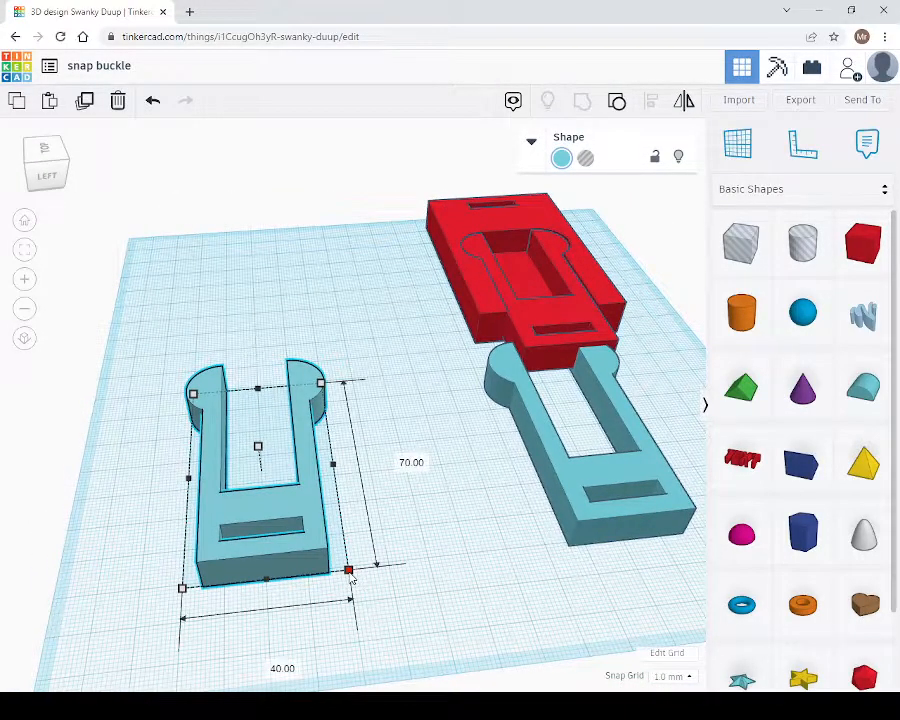
{"action": "left_click", "coordinate": [270, 664]}
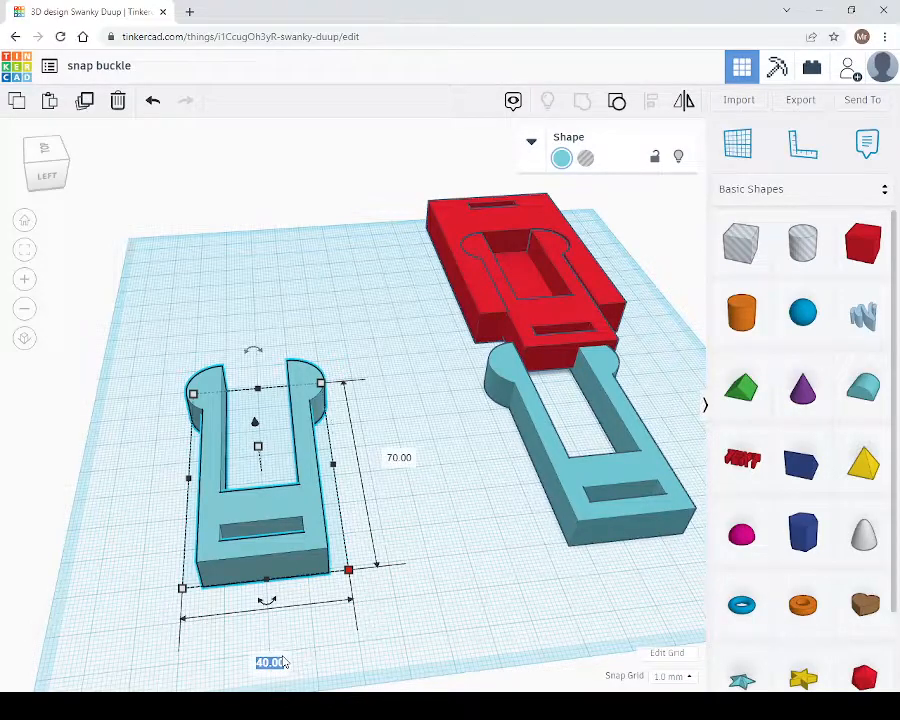
{"action": "type", "text": "42"}
{"action": "key", "text": "Return"}
{"action": "key", "text": "Tab"}
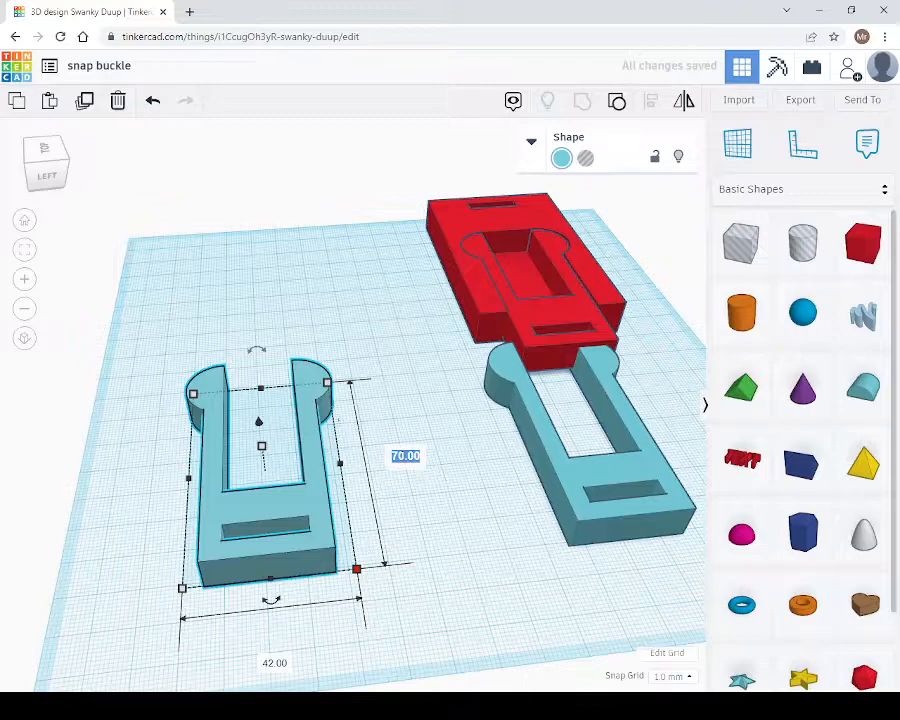
{"action": "type", "text": "73"}
{"action": "key", "text": "Return"}
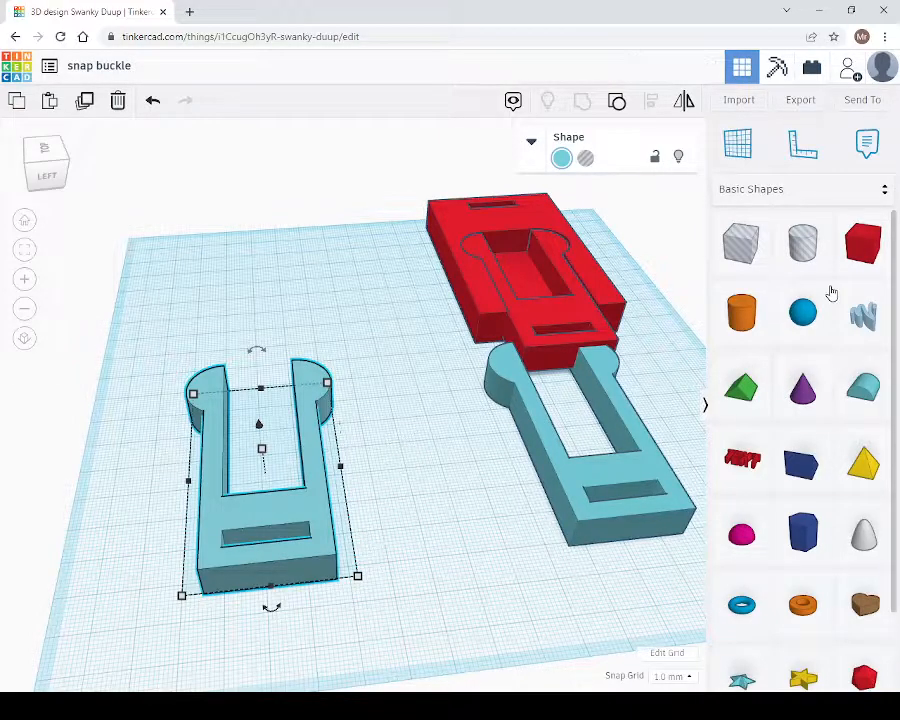
- Add a solid box over one rounded tip of the enlarged teal clip and set its height to 10 mm
{"action": "left_click_drag", "start_coordinate": [646, 306], "coordinate": [210, 392]}
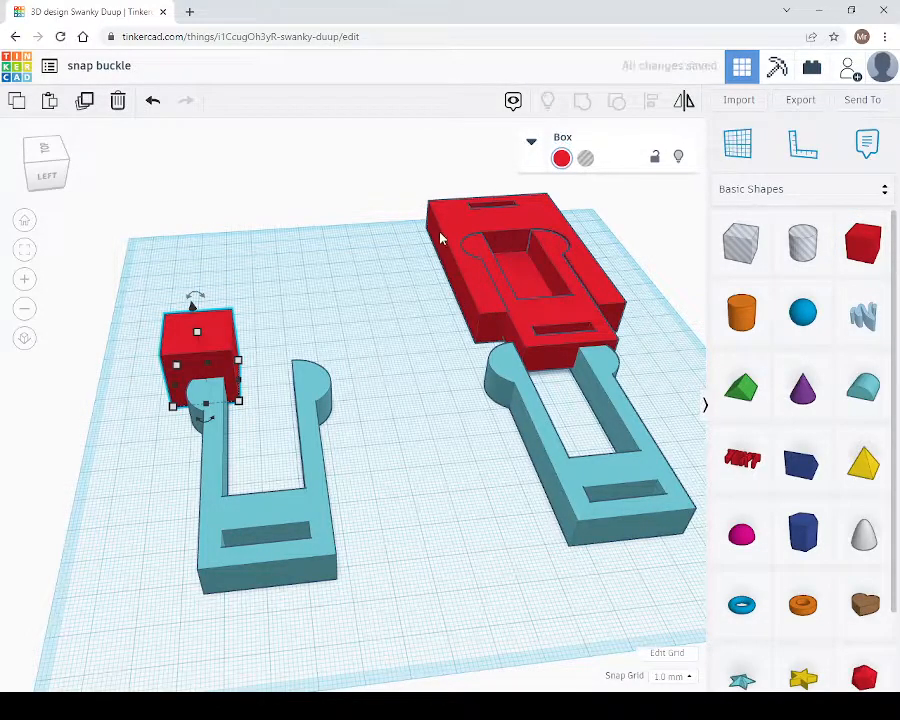
{"action": "left_click", "coordinate": [472, 200]}
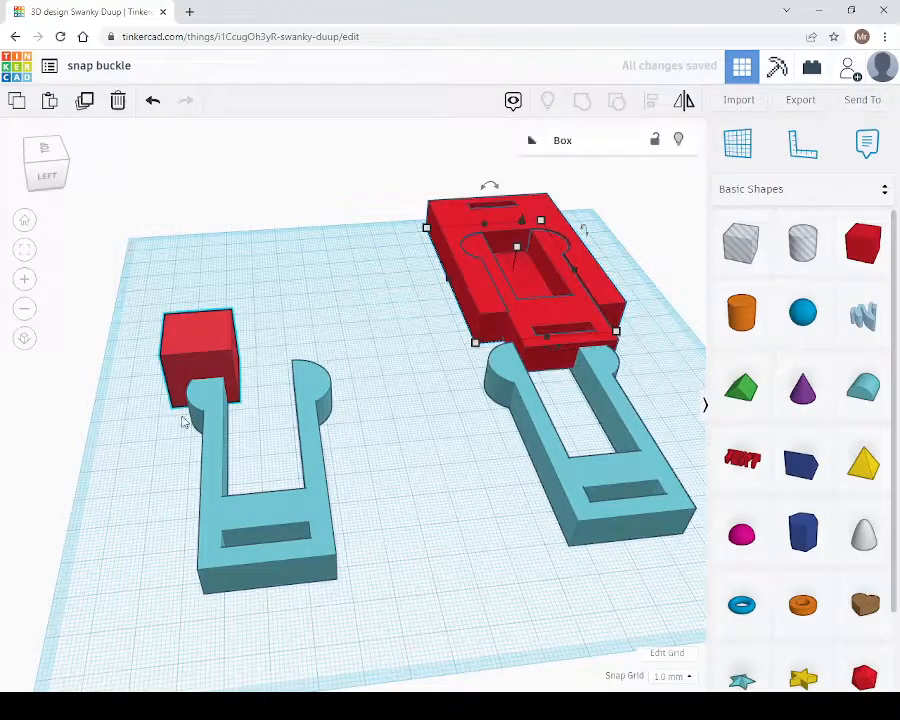
{"action": "left_click", "coordinate": [195, 362]}
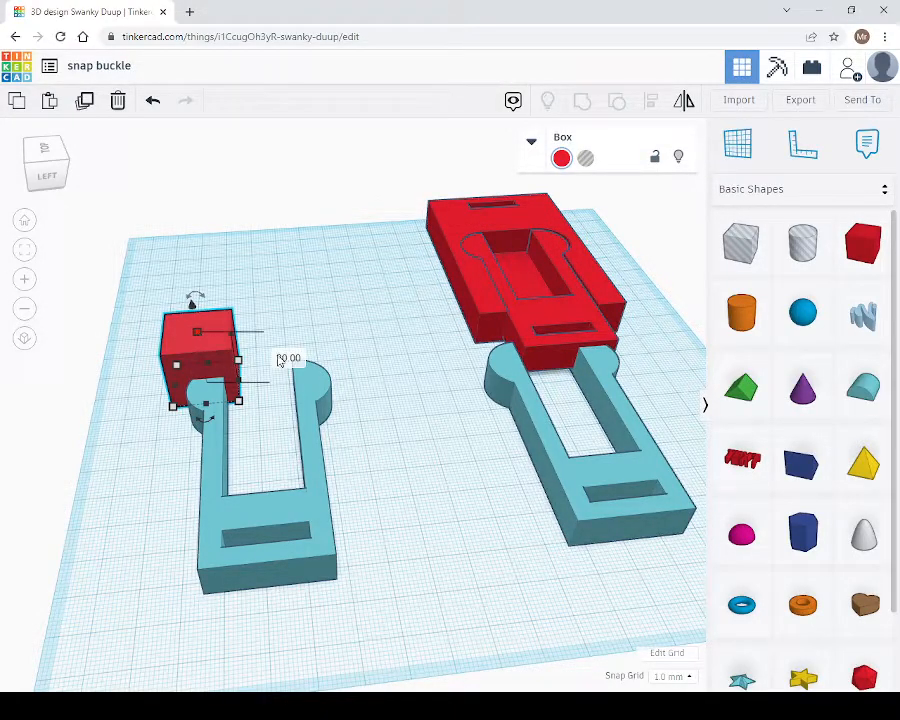
{"action": "left_click", "coordinate": [289, 360]}
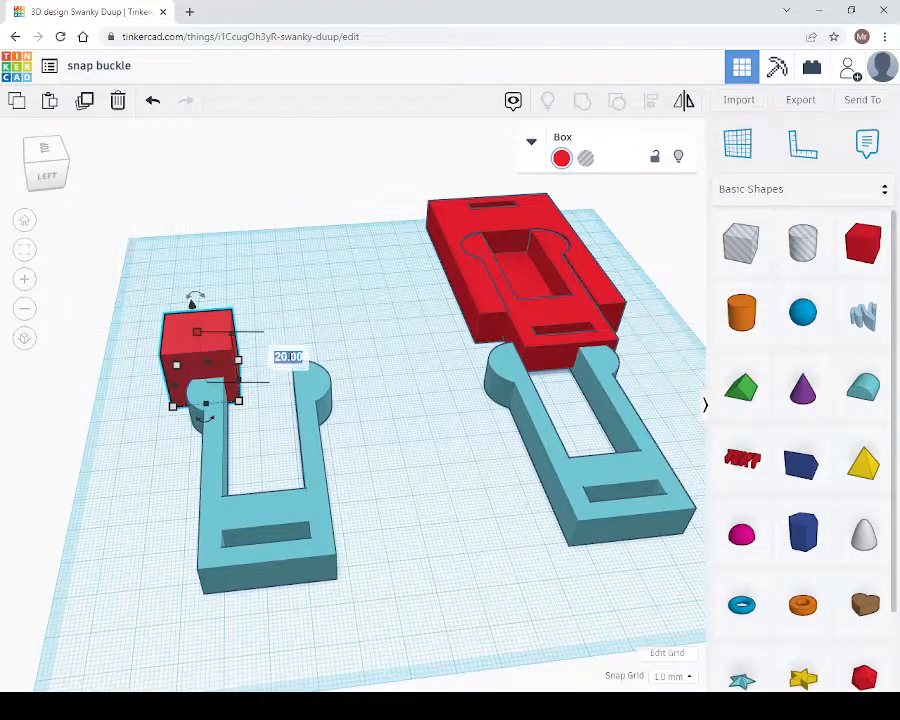
{"action": "type", "text": "10"}
{"action": "key", "text": "Return"}
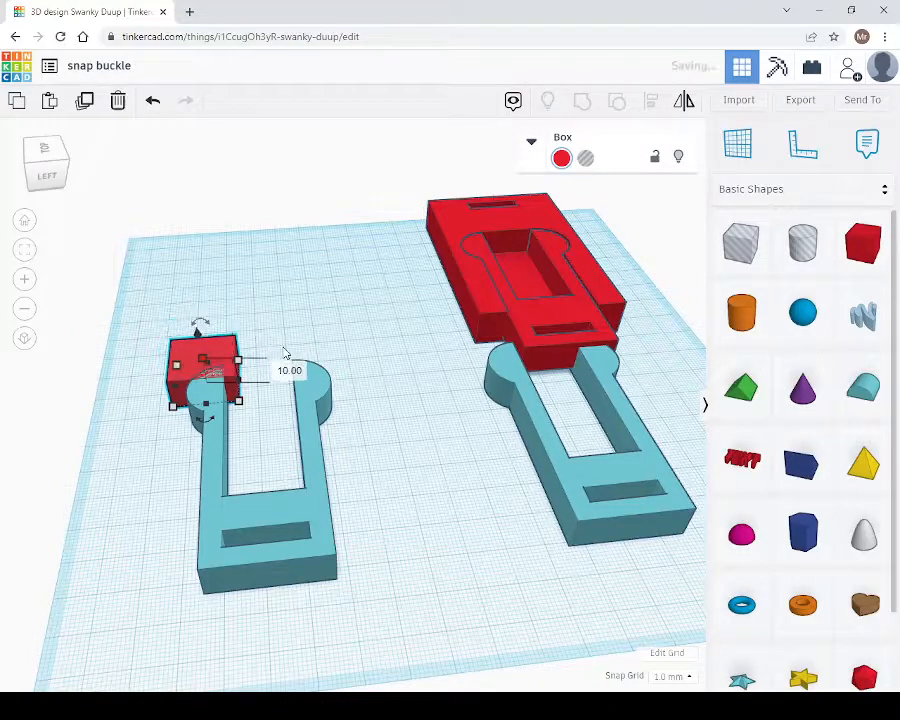
- Resize the new red box to 50 mm wide and 80 mm long
{"action": "mouse_move", "coordinate": [172, 405]}
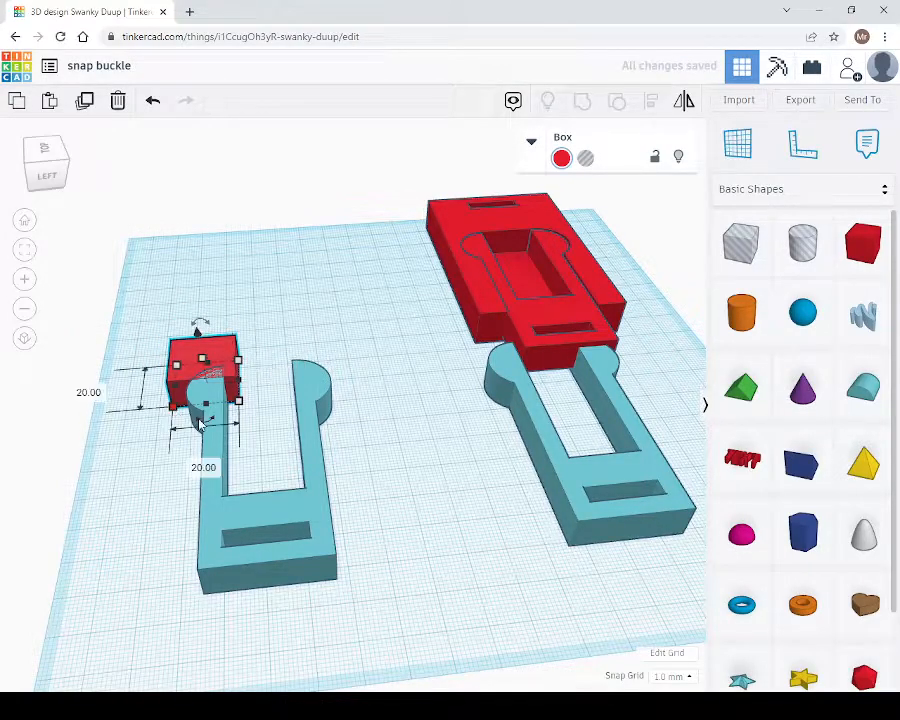
{"action": "left_click", "coordinate": [203, 466]}
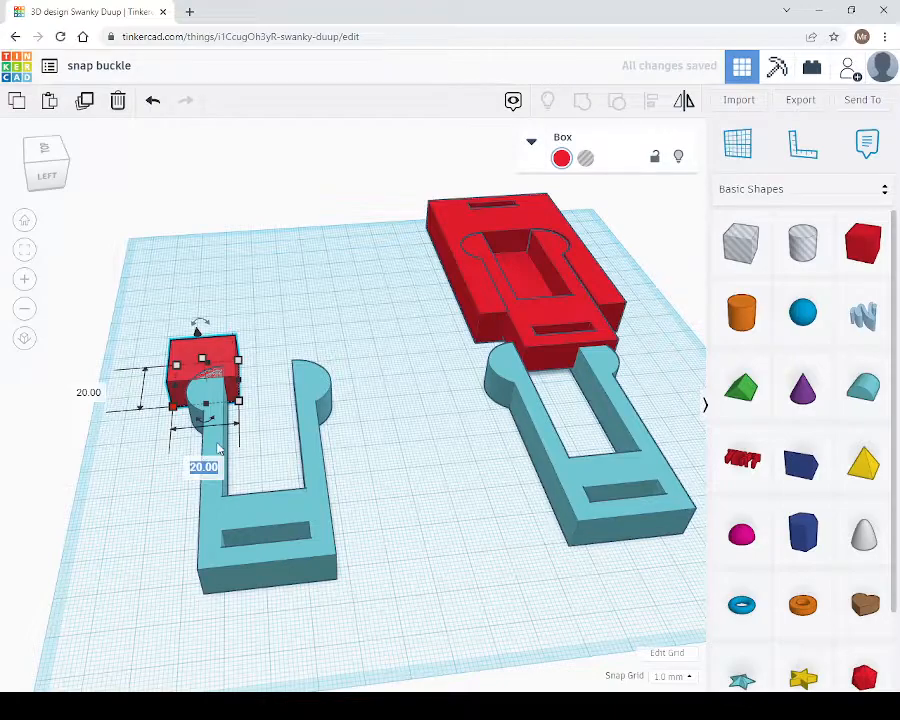
{"action": "type", "text": "50"}
{"action": "key", "text": "Return"}
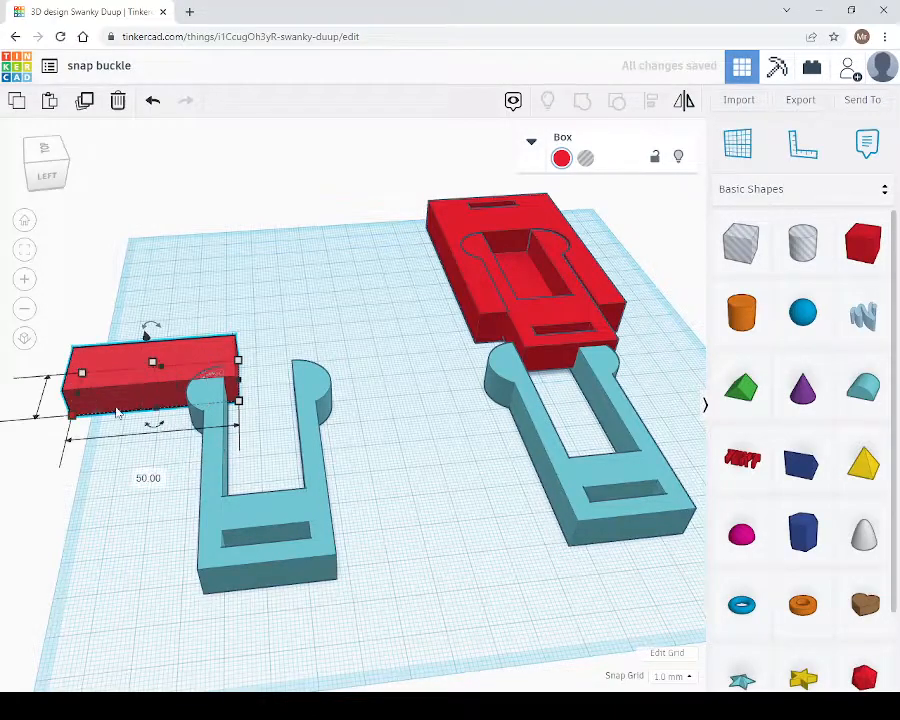
{"action": "mouse_move", "coordinate": [240, 400]}
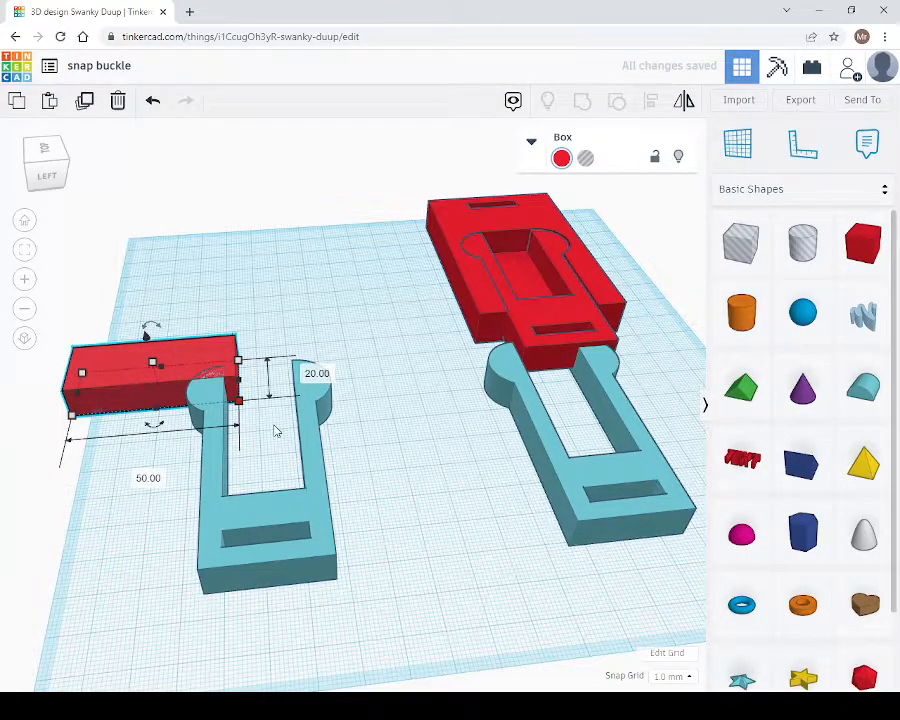
{"action": "left_click", "coordinate": [315, 372]}
{"action": "type", "text": "80"}
{"action": "key", "text": "Return"}
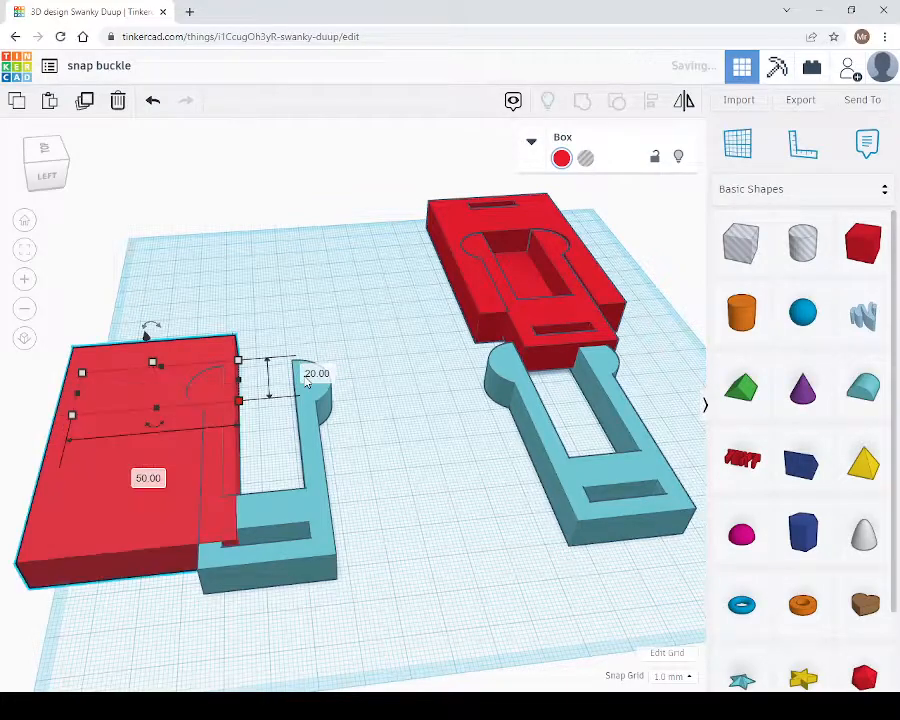
- Slide the red box back over the clip's arms and turn the enlarged teal clip into a hole
{"action": "left_click_drag", "start_coordinate": [180, 505], "coordinate": [245, 505]}
{"action": "left_click_drag", "start_coordinate": [333, 522], "coordinate": [215, 420]}
{"action": "left_click", "coordinate": [324, 525]}
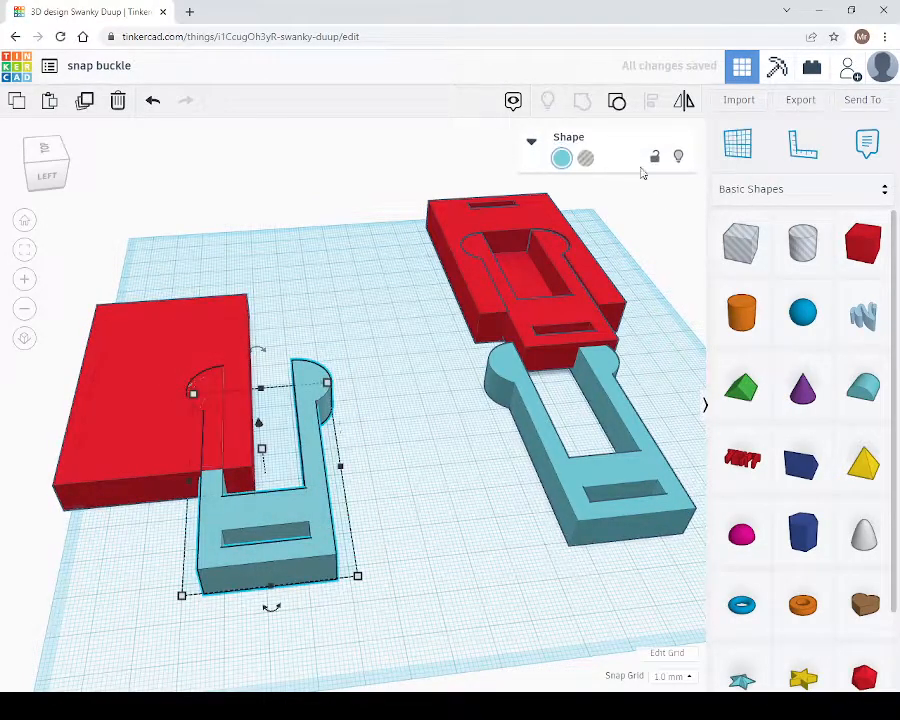
{"action": "left_click", "coordinate": [588, 159]}
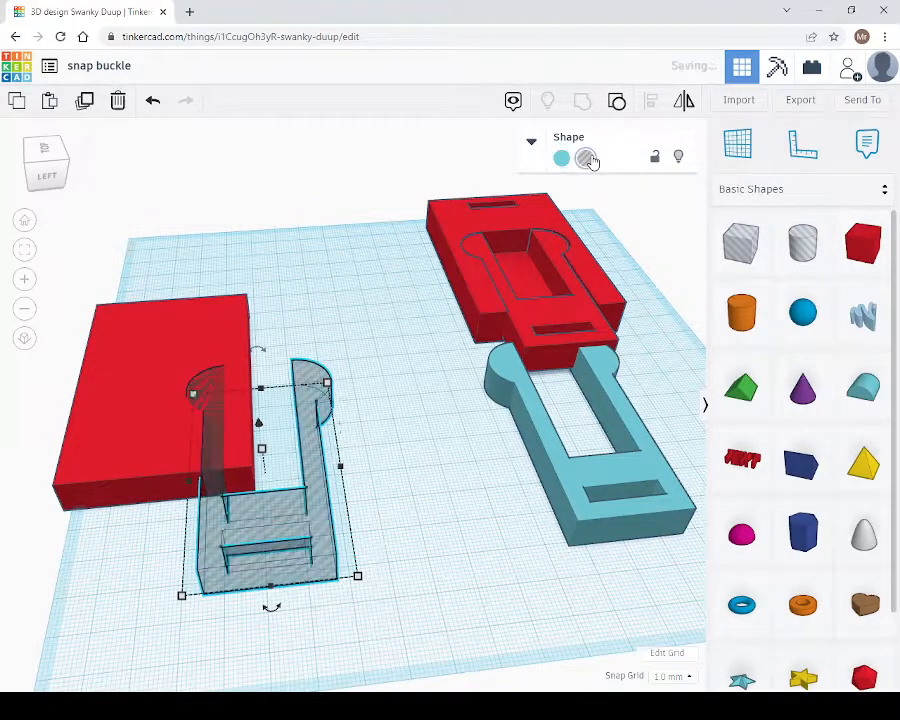
- Align the red box and the clip hole on their centres in both width and length
{"action": "left_click", "coordinate": [98, 463], "text": "shift"}
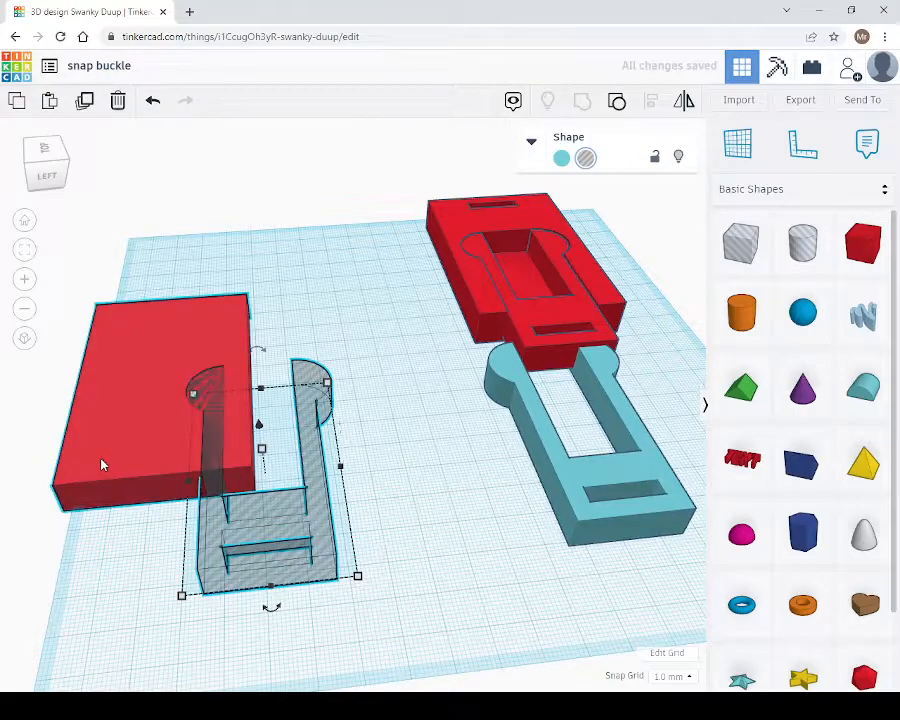
{"action": "left_click", "coordinate": [650, 100]}
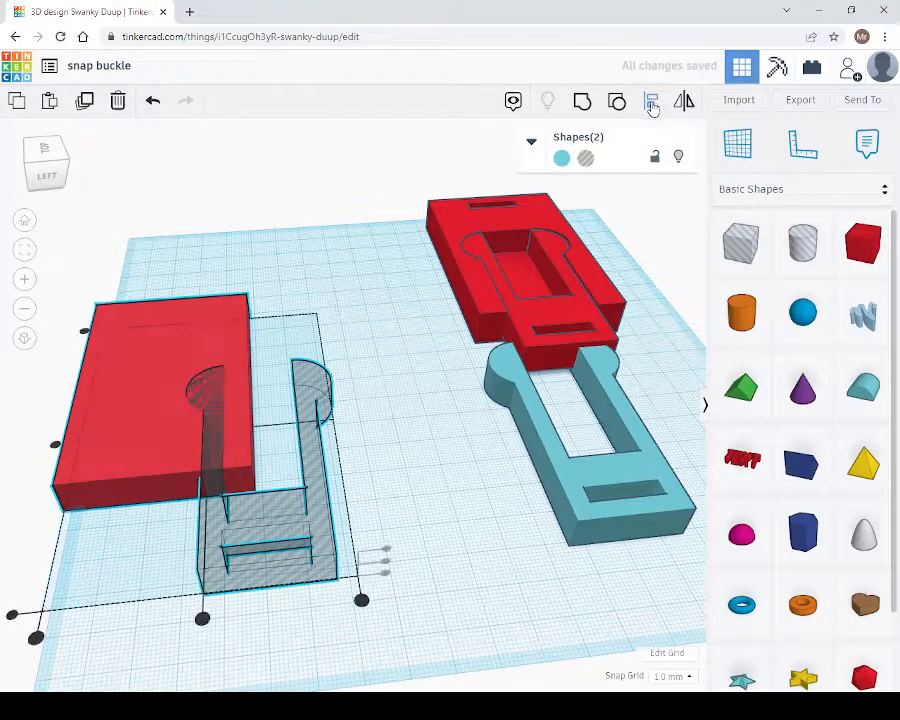
{"action": "left_click", "coordinate": [203, 620]}
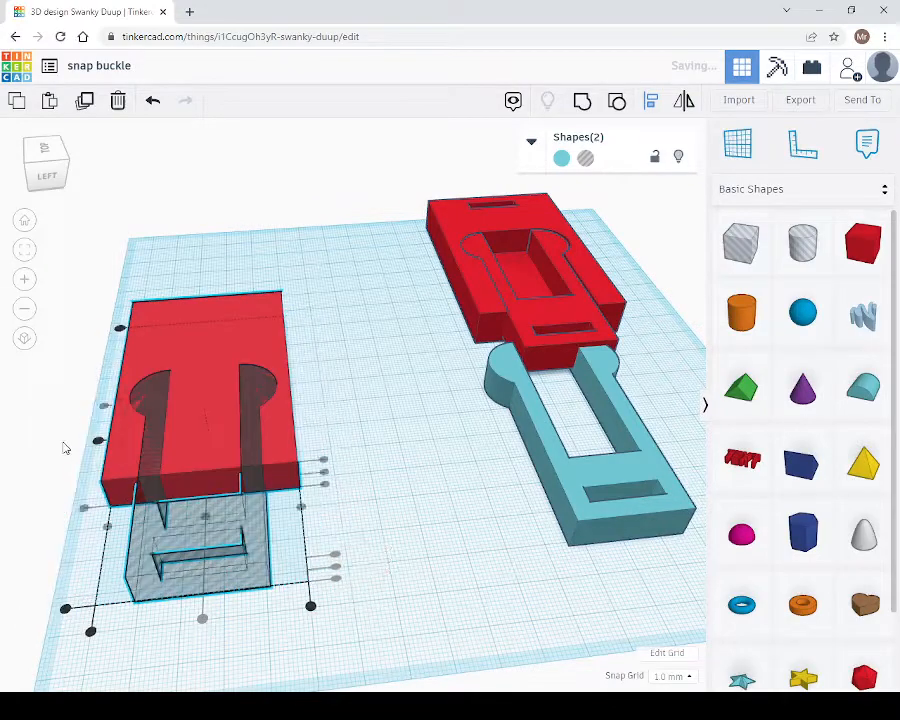
{"action": "left_click", "coordinate": [98, 443]}
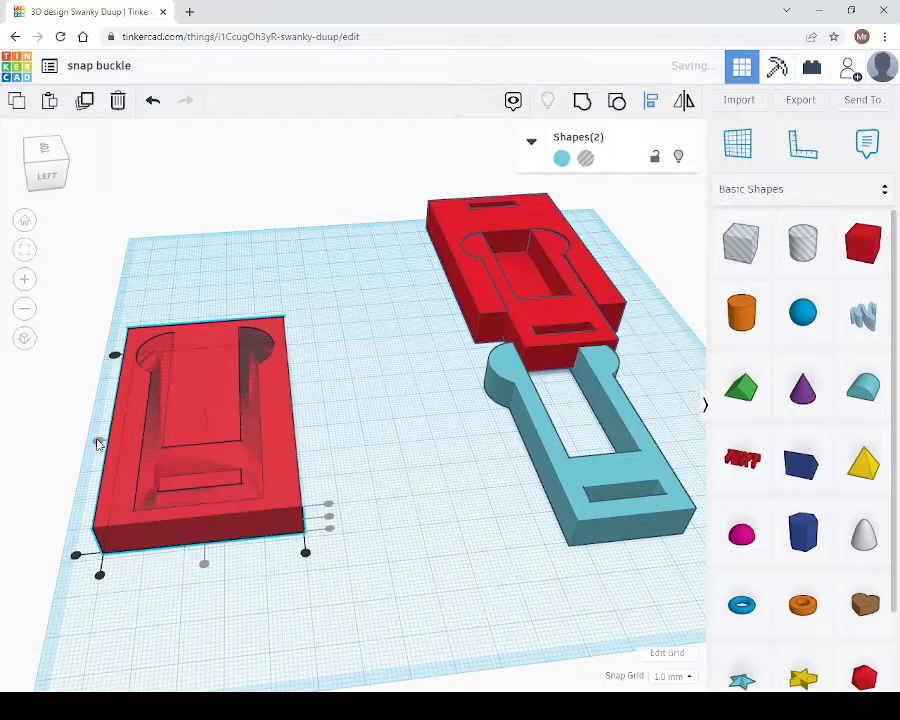
{"action": "left_click", "coordinate": [363, 452]}
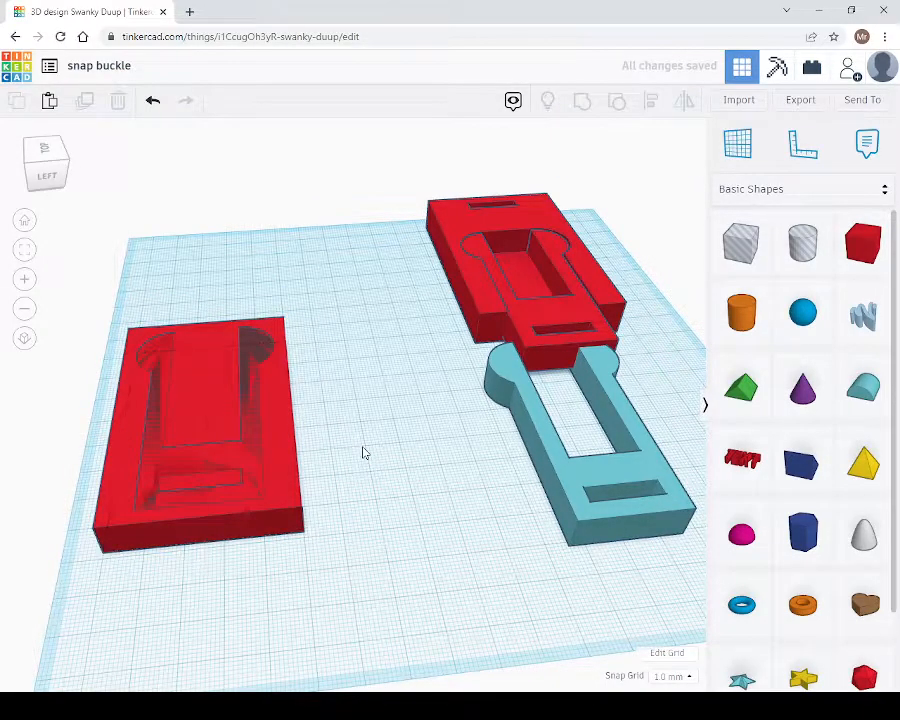
- Slide the red box 25 mm along its length so the clip hole's slotted base sticks out
{"action": "left_click", "coordinate": [286, 475]}
{"action": "left_click_drag", "start_coordinate": [286, 474], "coordinate": [288, 411]}
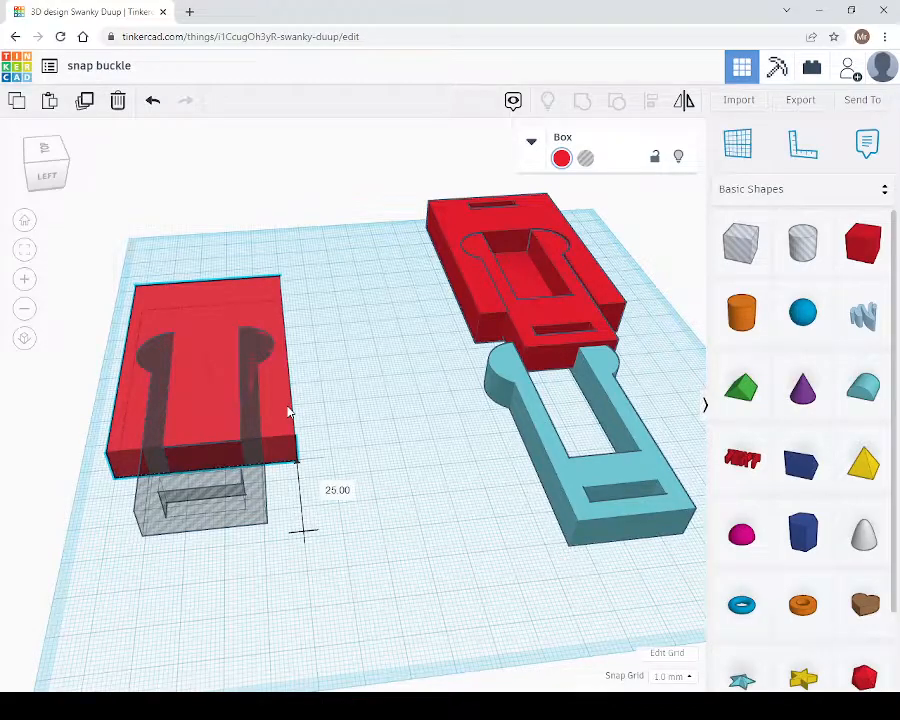
{"action": "left_click_drag", "start_coordinate": [288, 411], "coordinate": [288, 411]}
- Group the red box with the clip hole to cut the arm channels into the housing
{"action": "right_click_drag", "start_coordinate": [428, 537], "coordinate": [509, 507]}
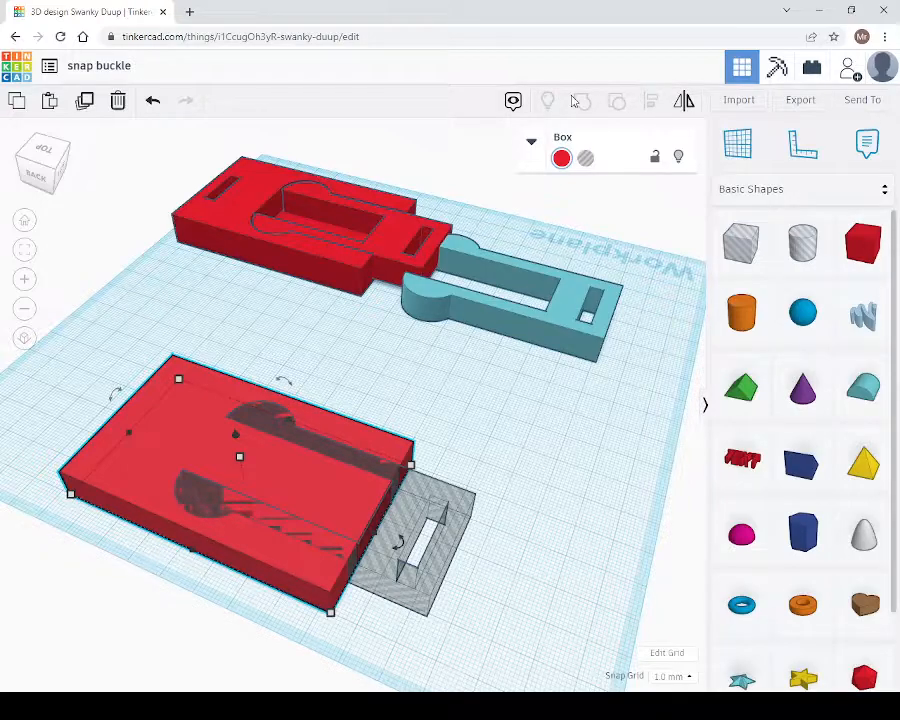
{"action": "key", "text": "Escape"}
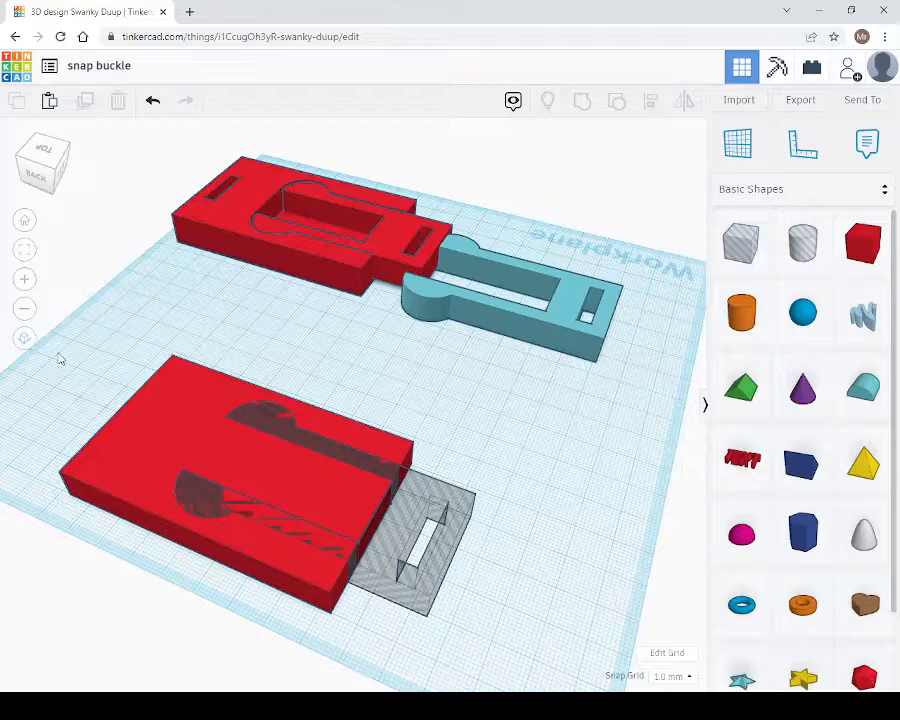
{"action": "left_click_drag", "start_coordinate": [74, 332], "coordinate": [436, 631]}
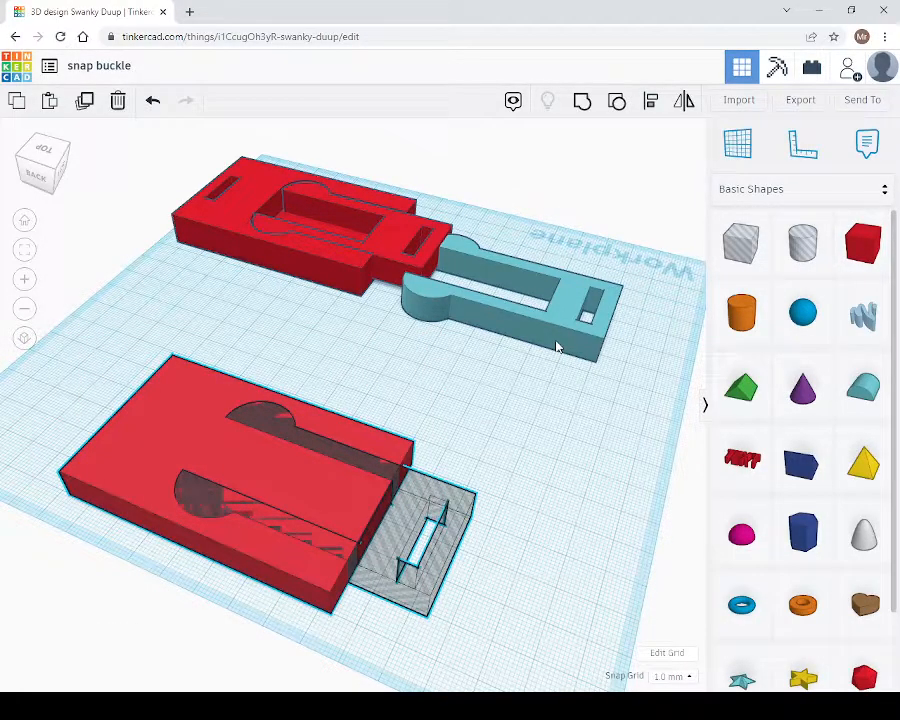
{"action": "left_click", "coordinate": [582, 100]}
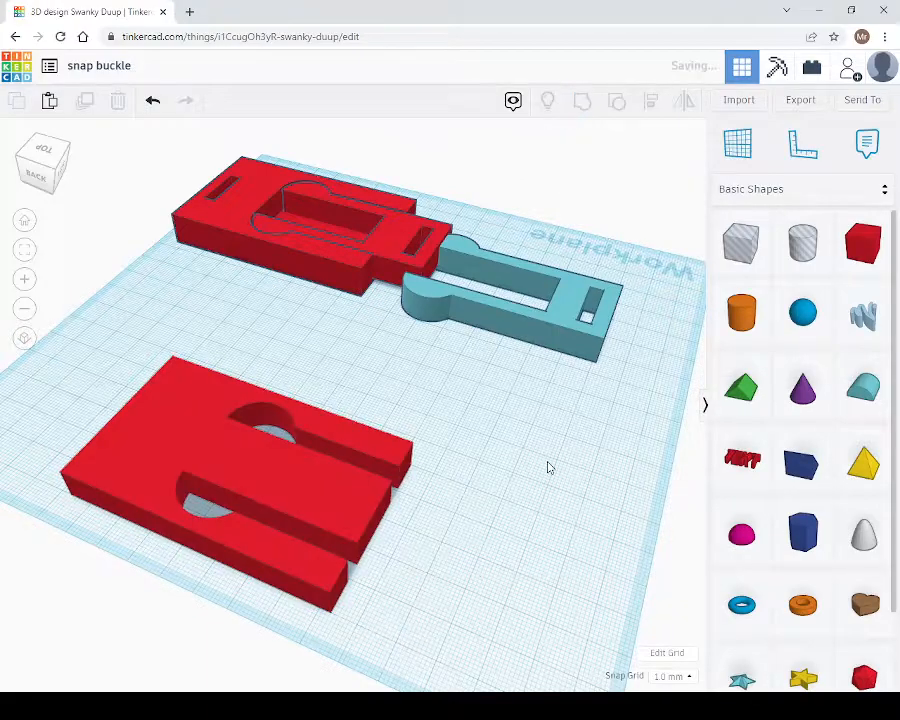
- Add a box hole at the open end of the housing's middle tongue and set its length to 50 mm
{"action": "right_click_drag", "start_coordinate": [478, 565], "coordinate": [440, 589]}
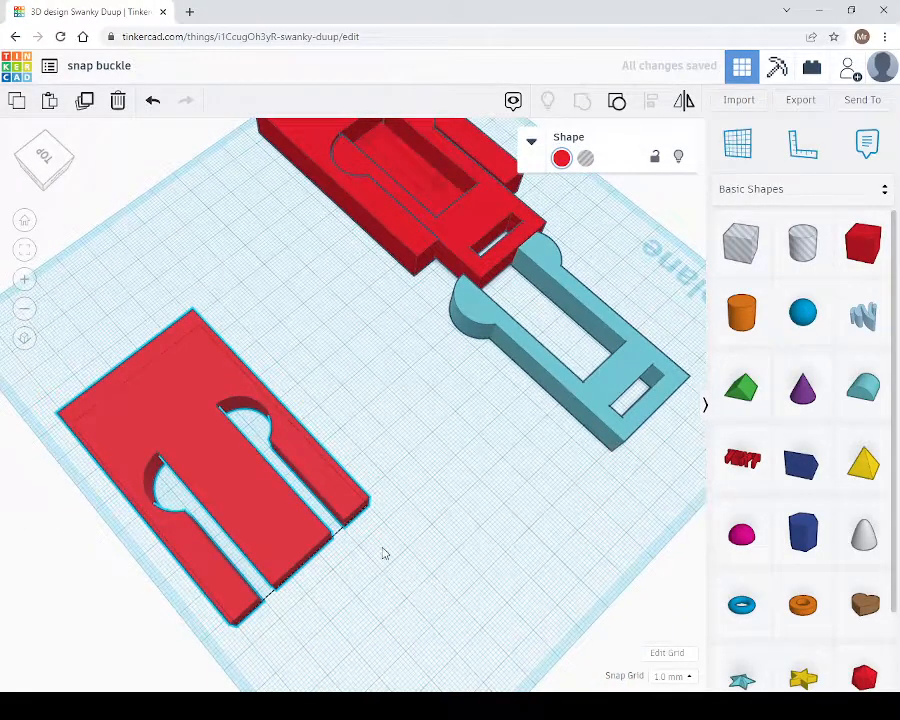
{"action": "right_click_drag", "start_coordinate": [402, 546], "coordinate": [450, 478]}
{"action": "left_click", "coordinate": [419, 496]}
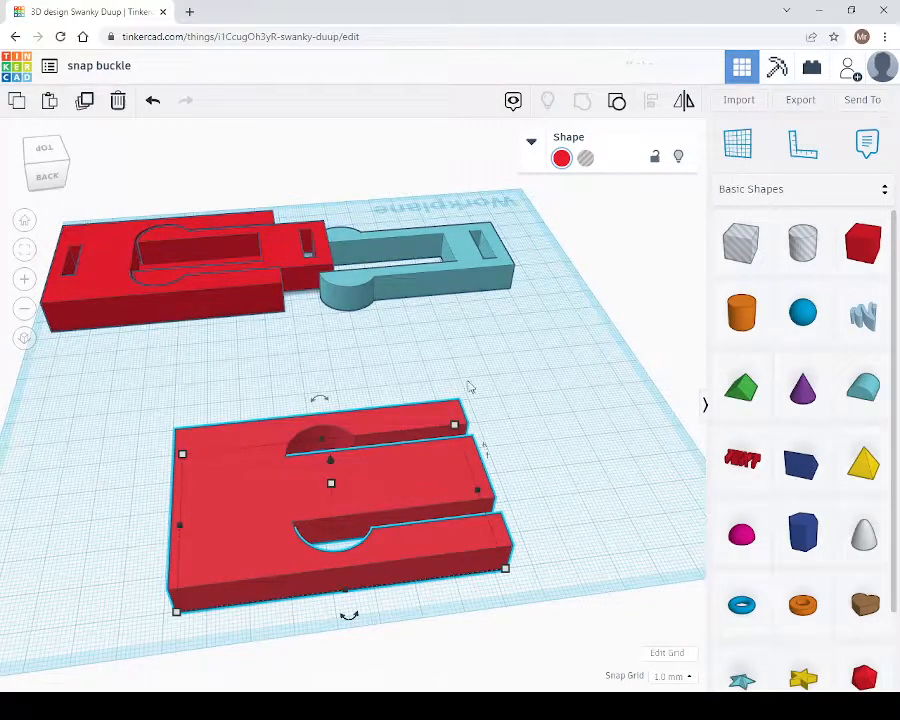
{"action": "left_click_drag", "start_coordinate": [634, 390], "coordinate": [519, 484]}
{"action": "right_click_drag", "start_coordinate": [643, 474], "coordinate": [438, 488]}
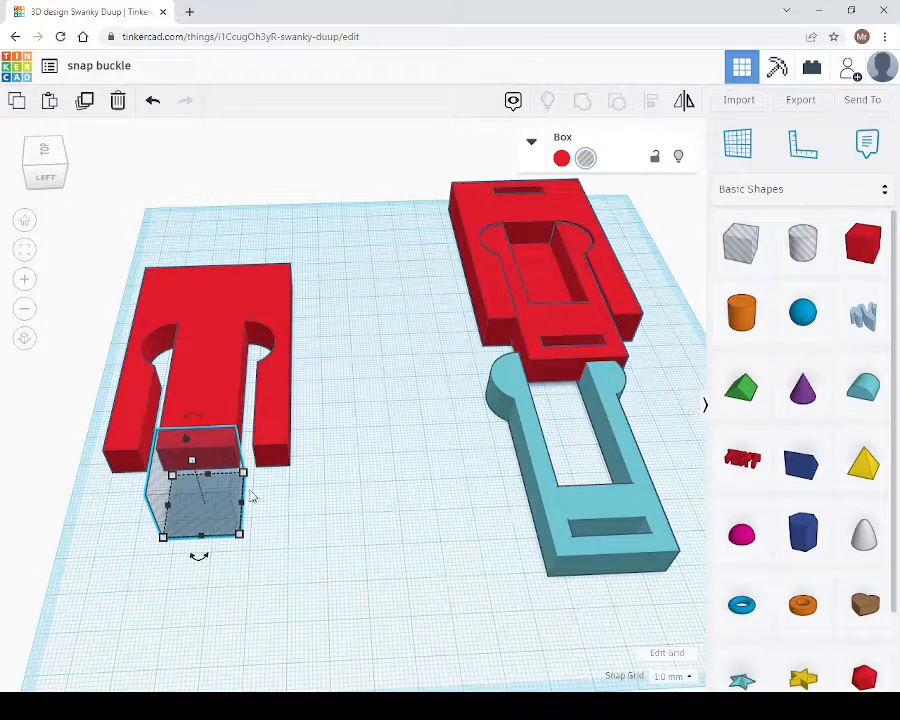
{"action": "mouse_move", "coordinate": [244, 474]}
{"action": "left_click", "coordinate": [321, 497]}
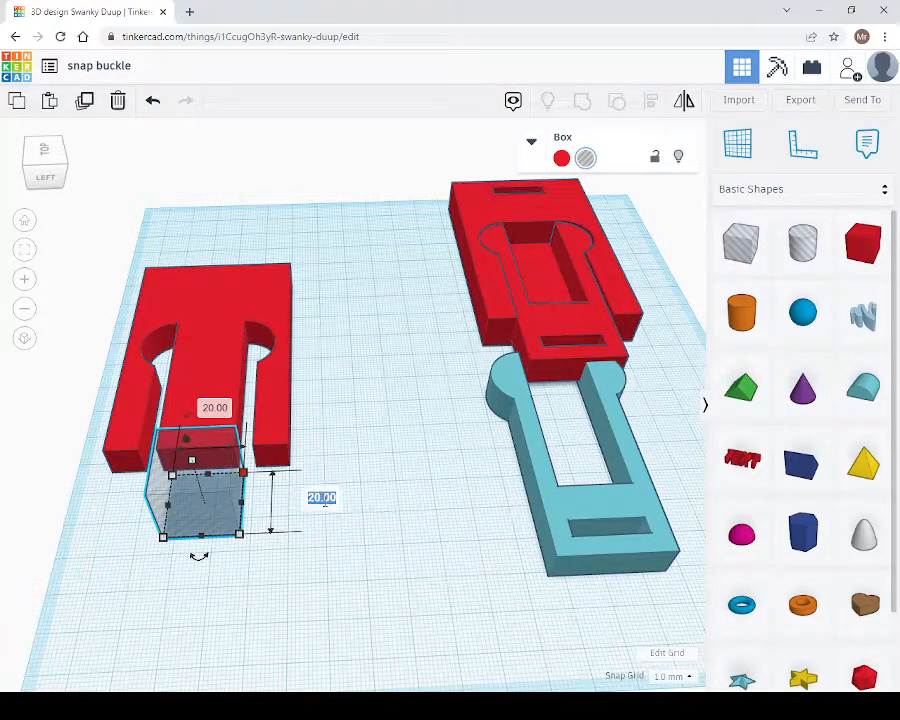
{"action": "type", "text": "50"}
{"action": "key", "text": "Return"}
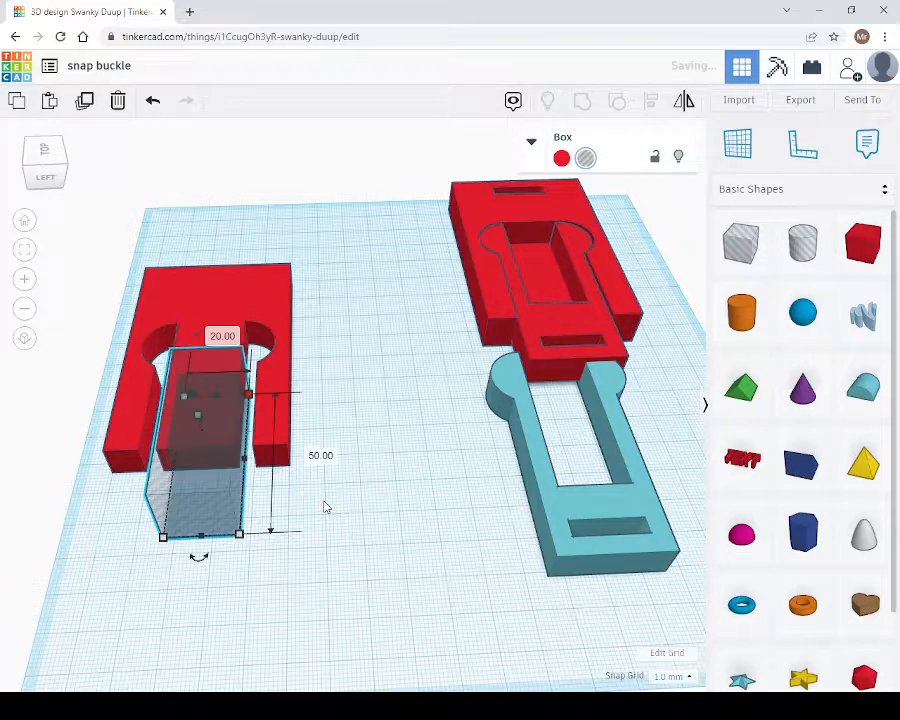
- Slide the box hole 22 mm into the housing over the middle tongue and resize it to 22 mm wide and 52 mm long
{"action": "left_click_drag", "start_coordinate": [216, 492], "coordinate": [215, 439]}
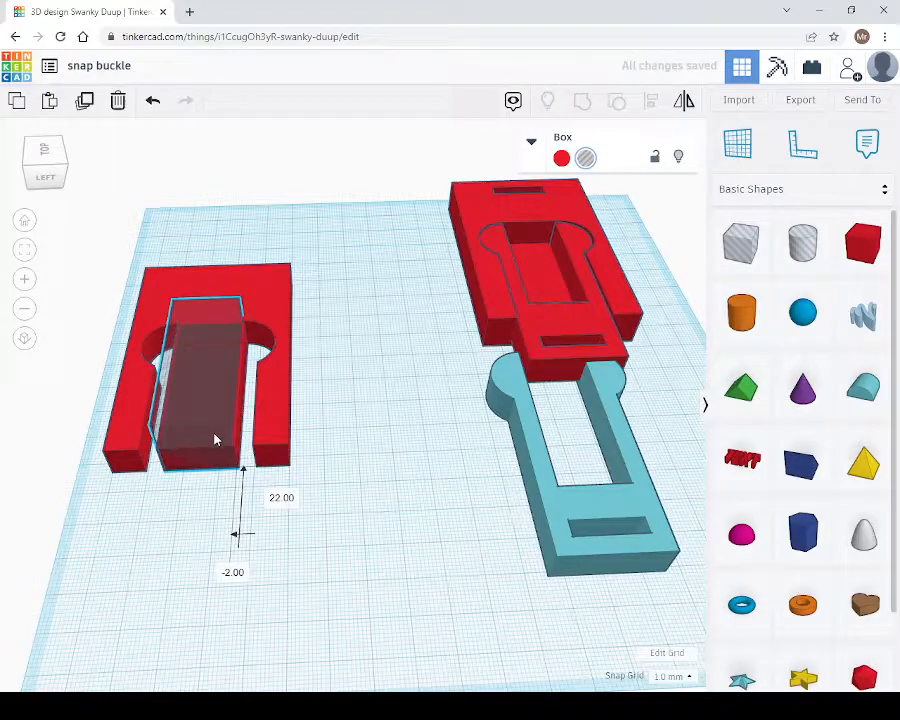
{"action": "right_click_drag", "start_coordinate": [341, 446], "coordinate": [183, 436]}
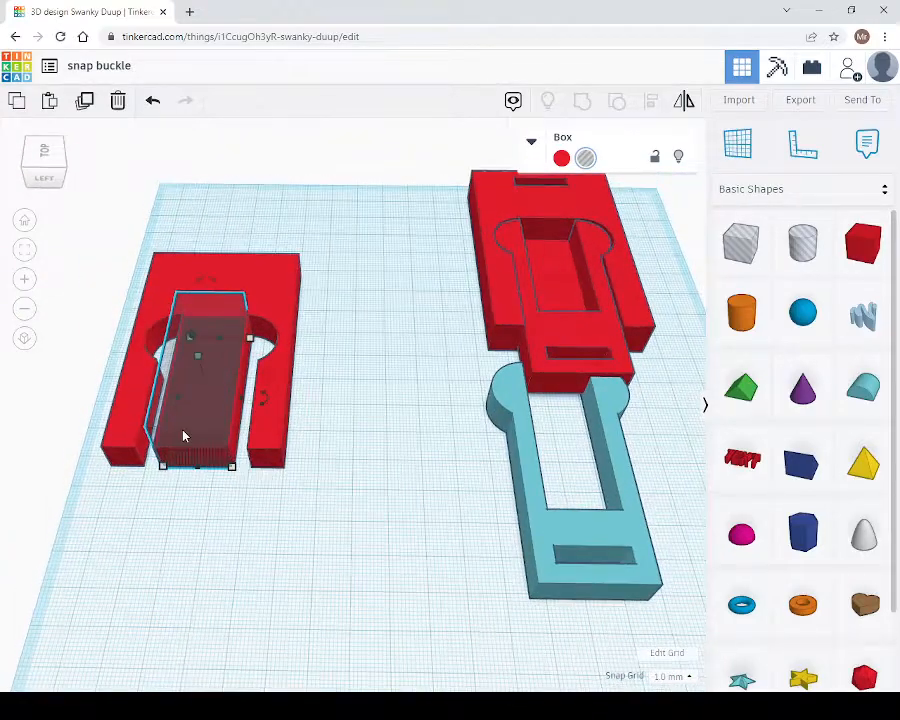
{"action": "mouse_move", "coordinate": [232, 468]}
{"action": "left_click", "coordinate": [195, 551]}
{"action": "type", "text": "22"}
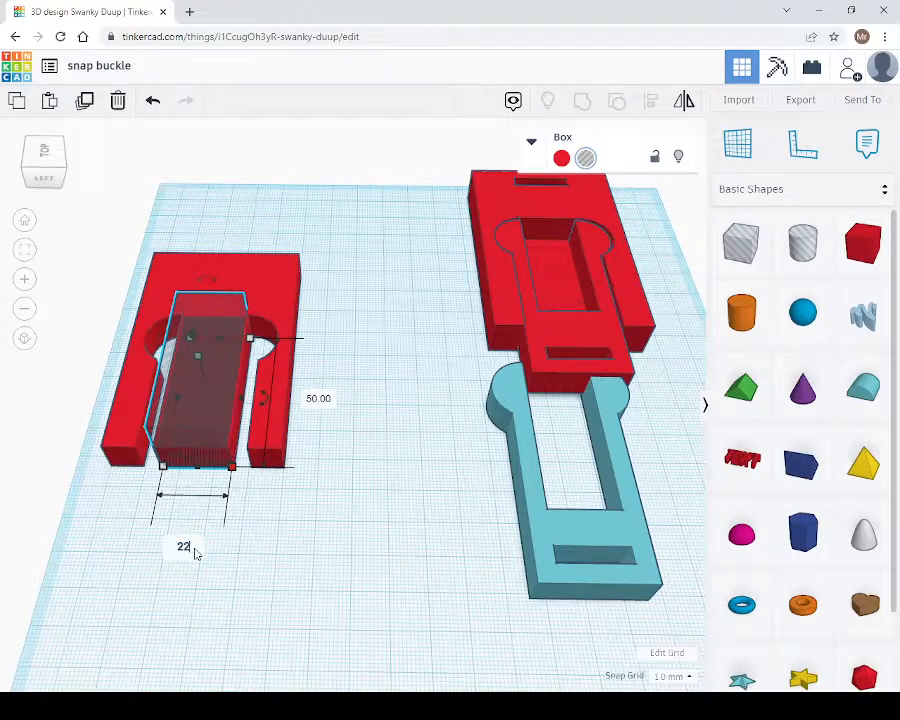
{"action": "key", "text": "Return"}
{"action": "left_click", "coordinate": [325, 399]}
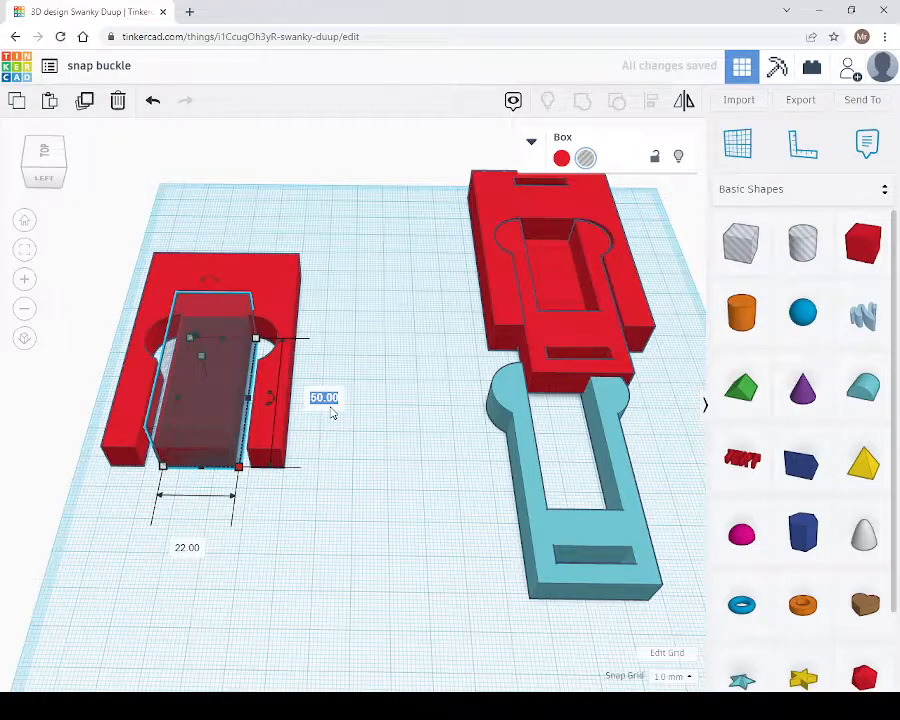
{"action": "key", "text": "Return"}
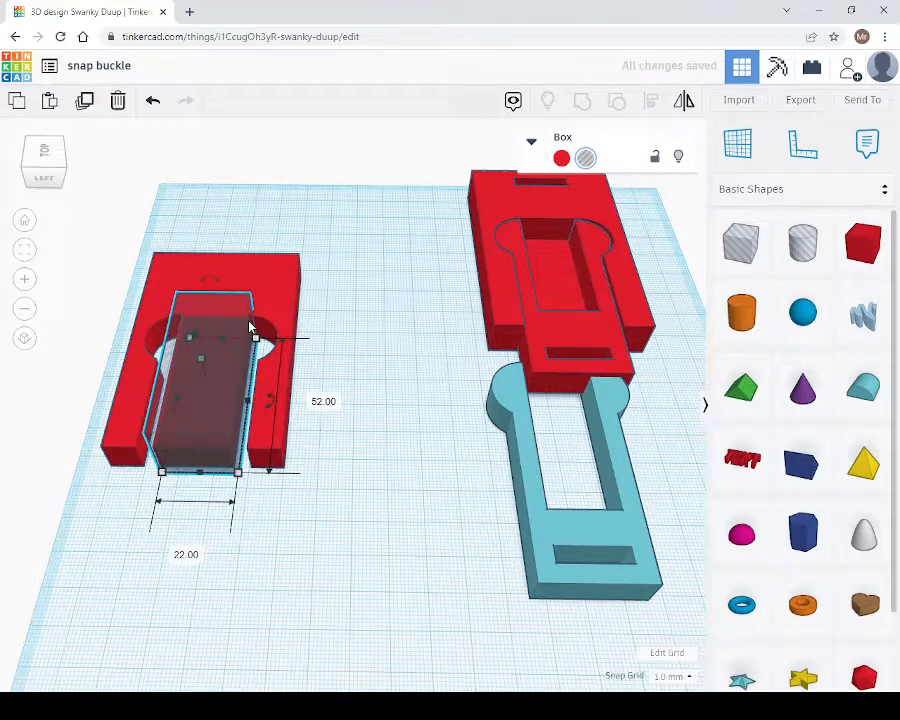
- Align the box hole with the housing, centred across its width and flush with its open end
{"action": "right_click_drag", "start_coordinate": [351, 405], "coordinate": [346, 421]}
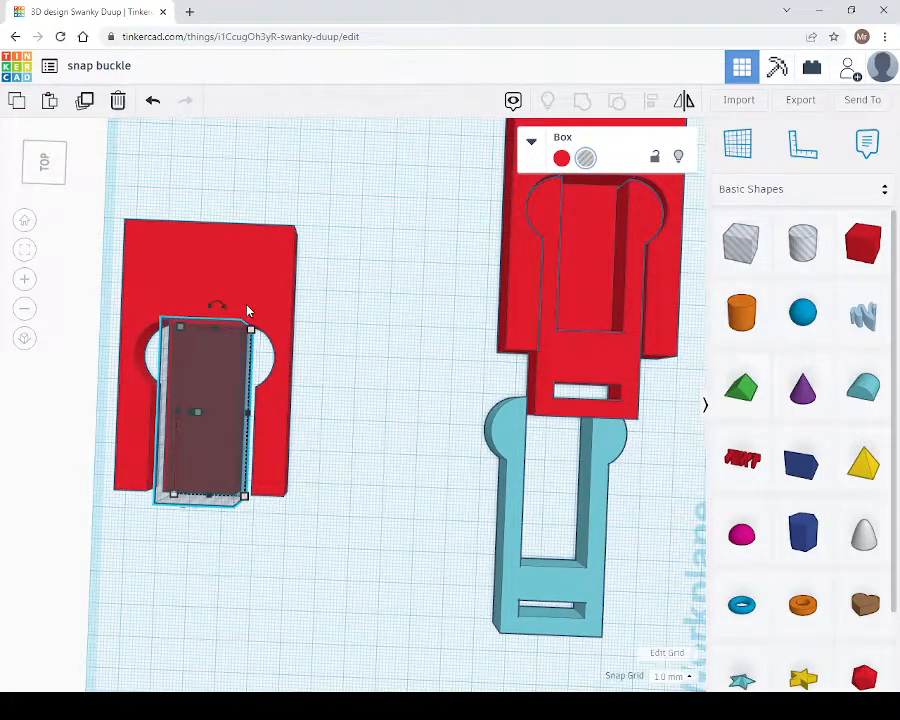
{"action": "left_click", "coordinate": [266, 281], "text": "shift"}
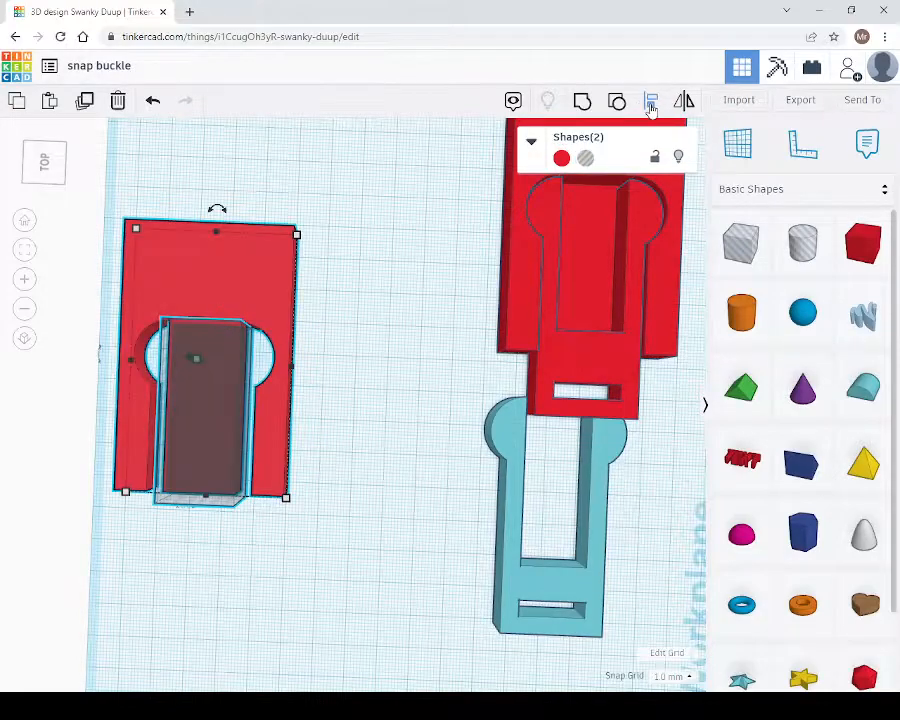
{"action": "key", "text": "l"}
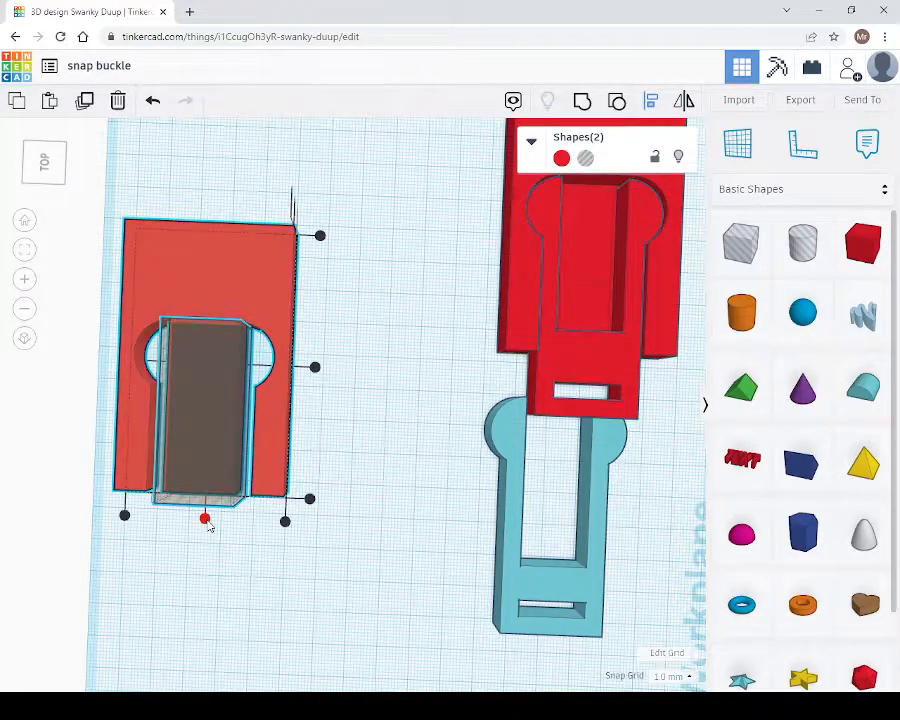
{"action": "left_click", "coordinate": [205, 519]}
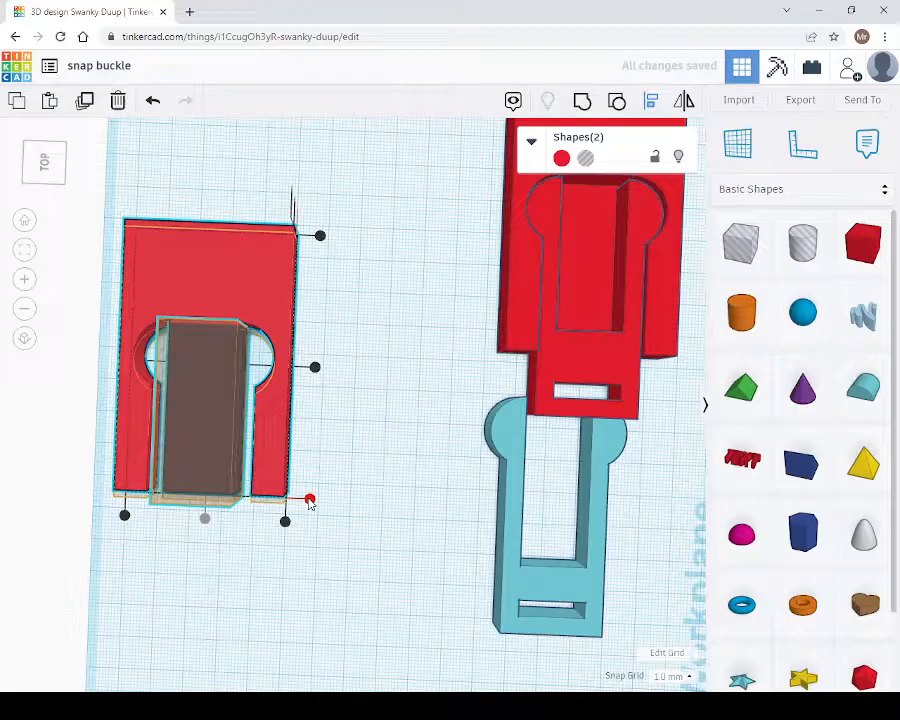
{"action": "left_click", "coordinate": [310, 500]}
{"action": "right_click_drag", "start_coordinate": [338, 494], "coordinate": [245, 388]}
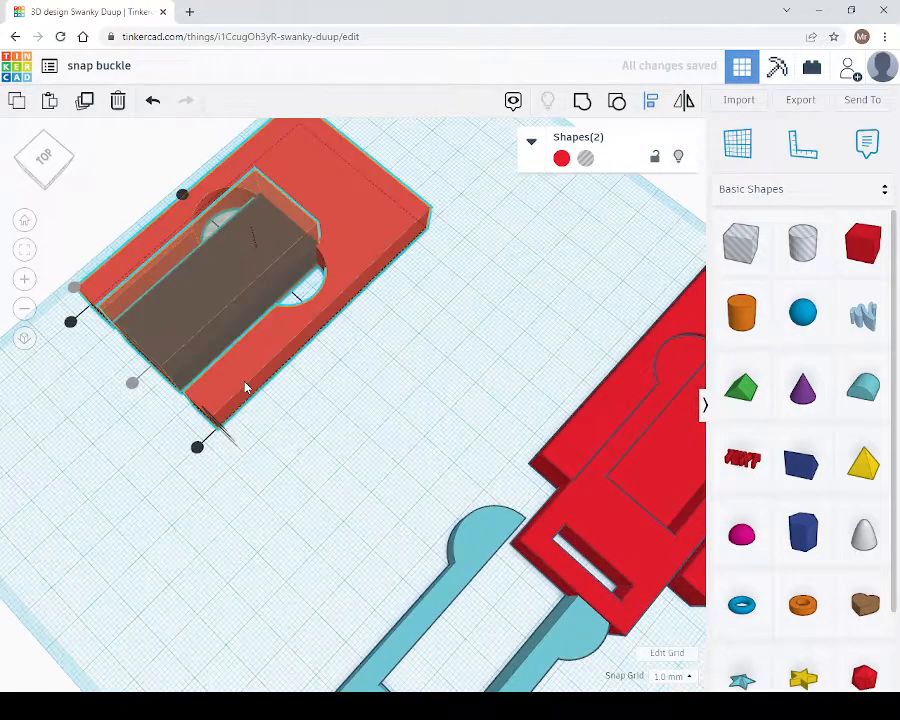
{"action": "scroll", "coordinate": [333, 293], "scroll_direction": "up", "scroll_amount": 1}
{"action": "left_click", "coordinate": [327, 312]}
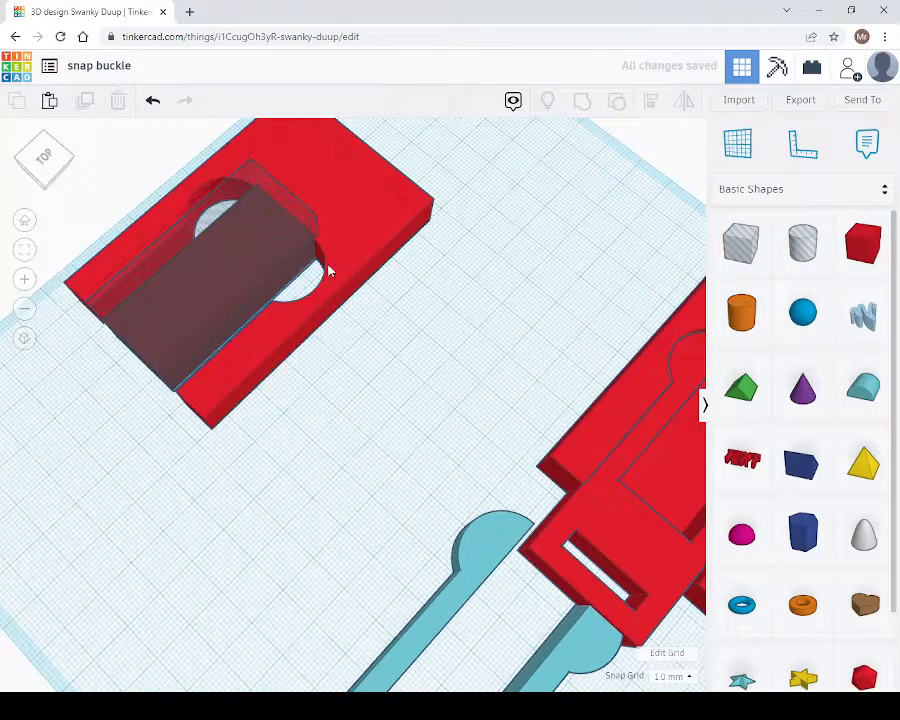
- Set the box hole's length to 51 mm and shift it 1 mm along the housing's middle tongue
{"action": "left_click", "coordinate": [315, 258]}
{"action": "left_click", "coordinate": [332, 271]}
{"action": "left_click", "coordinate": [174, 393]}
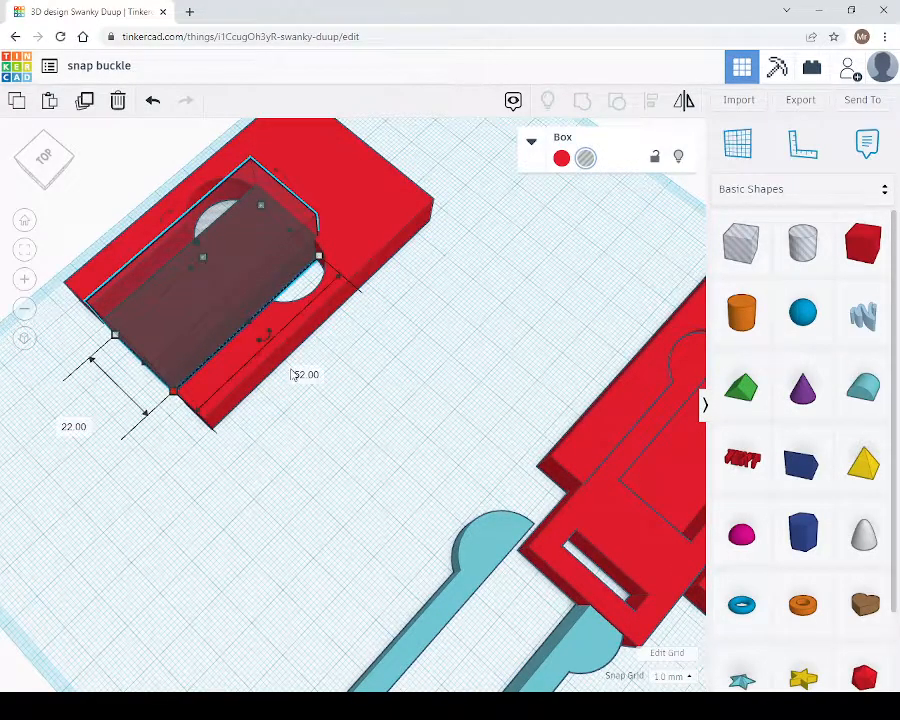
{"action": "left_click", "coordinate": [305, 374]}
{"action": "type", "text": "5"}
{"action": "key", "text": "Return"}
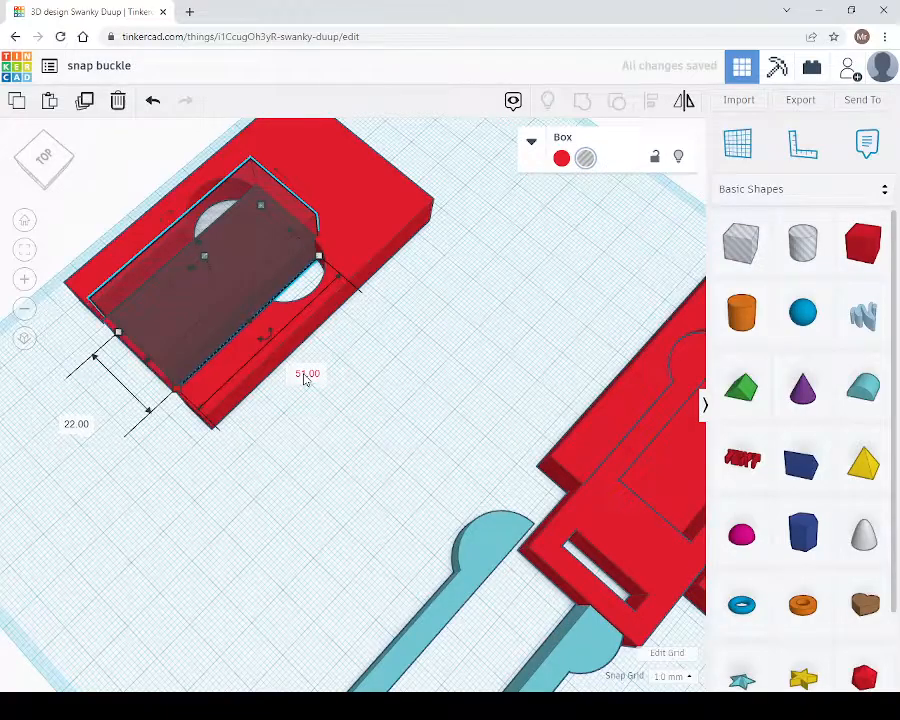
{"action": "left_click", "coordinate": [468, 338]}
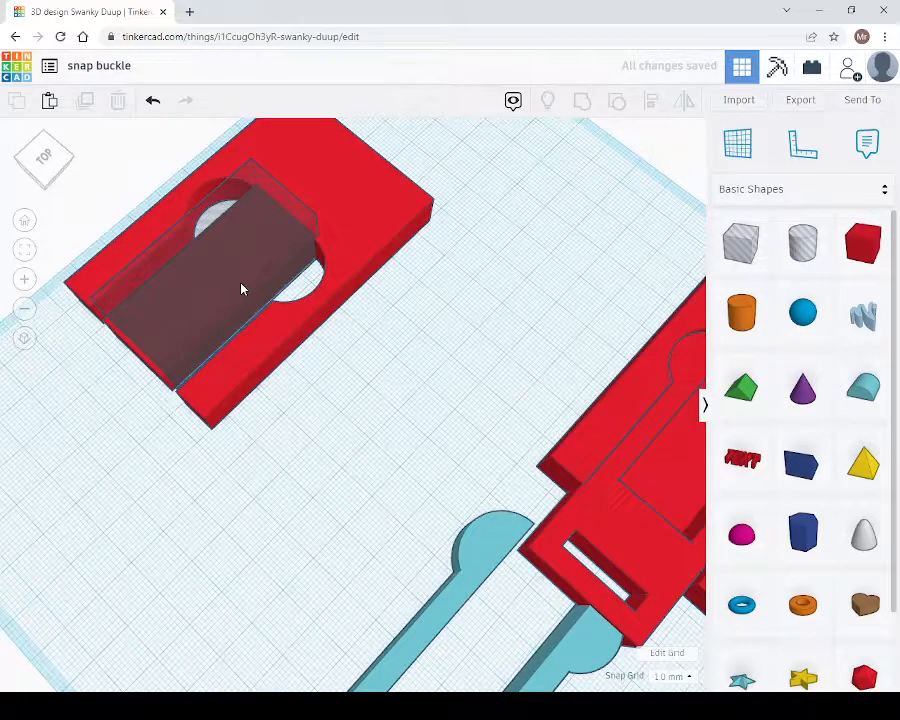
{"action": "left_click", "coordinate": [239, 291]}
{"action": "right_click_drag", "start_coordinate": [239, 292], "coordinate": [448, 274]}
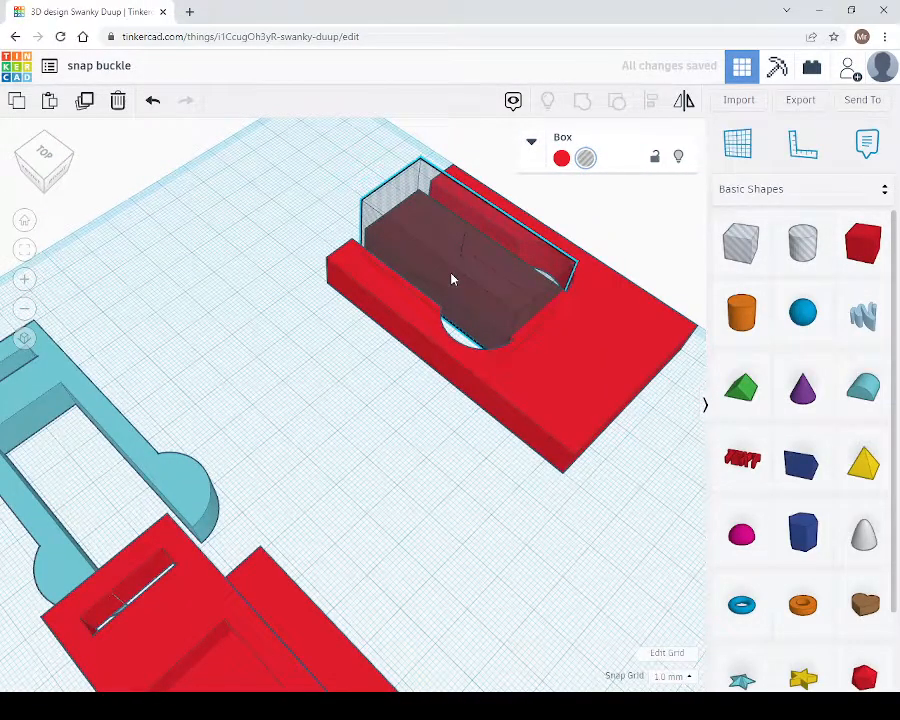
{"action": "left_click_drag", "start_coordinate": [451, 274], "coordinate": [453, 275]}
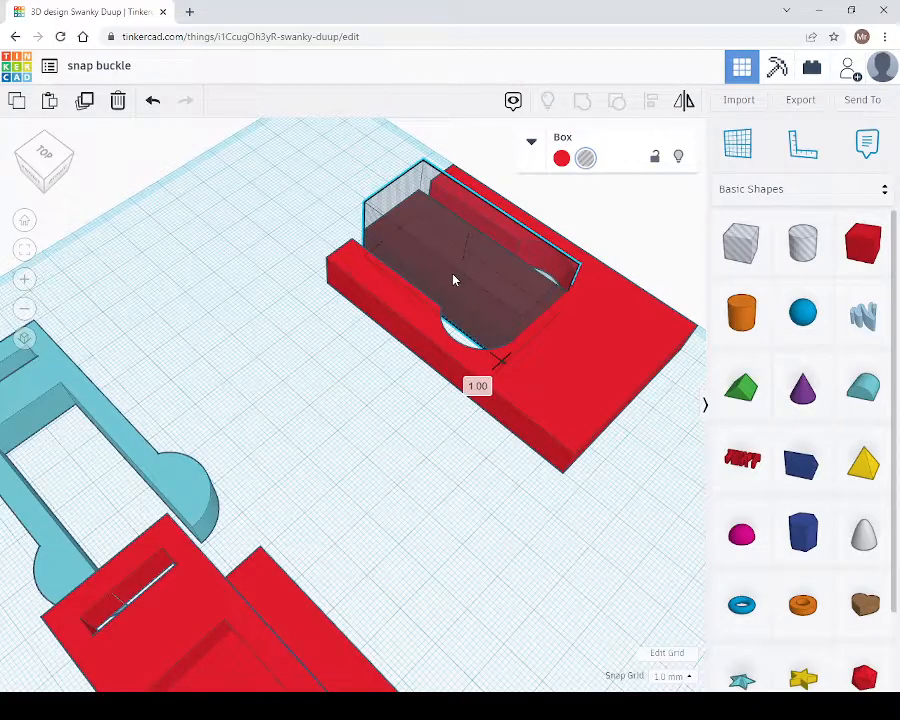
- Duplicate the box hole, slide the copy 26 mm toward the housing's closed end, and set its length to 5 mm
{"action": "right_click_drag", "start_coordinate": [452, 278], "coordinate": [430, 556]}
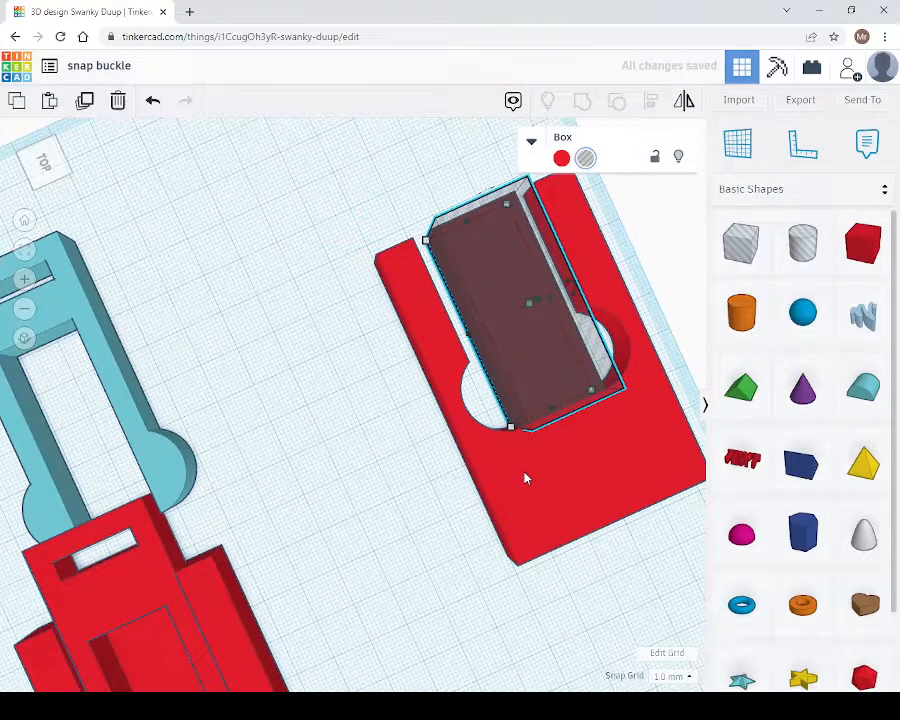
{"action": "mouse_move", "coordinate": [524, 478]}
{"action": "right_mouse_down"}
{"action": "mouse_move", "coordinate": [402, 398]}
{"action": "mouse_move", "coordinate": [416, 426]}
{"action": "mouse_move", "coordinate": [527, 462]}
{"action": "right_mouse_up"}
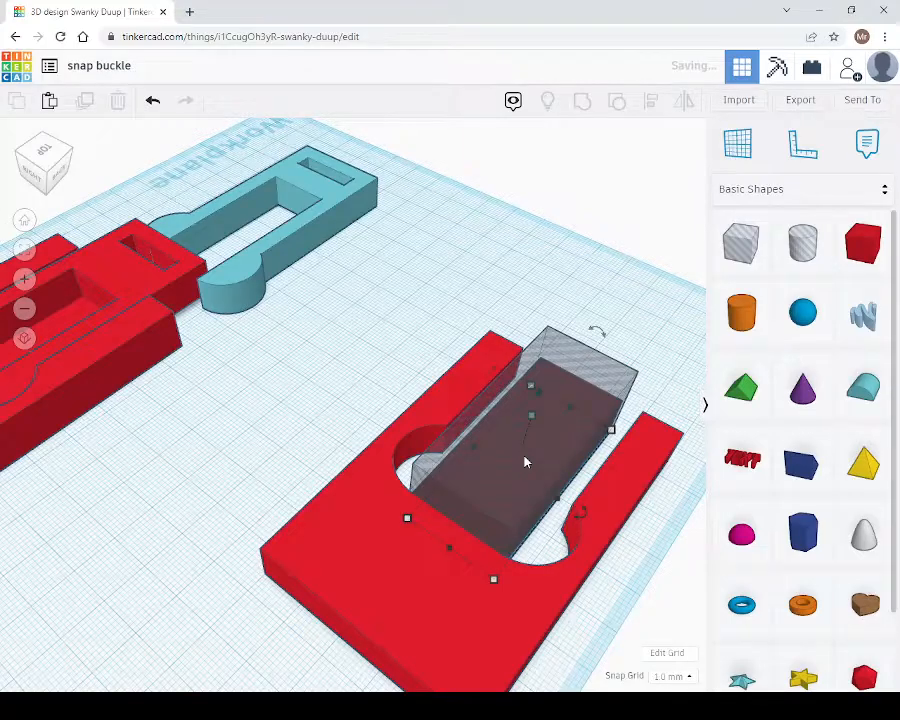
{"action": "left_click_drag", "start_coordinate": [523, 459], "coordinate": [422, 580]}
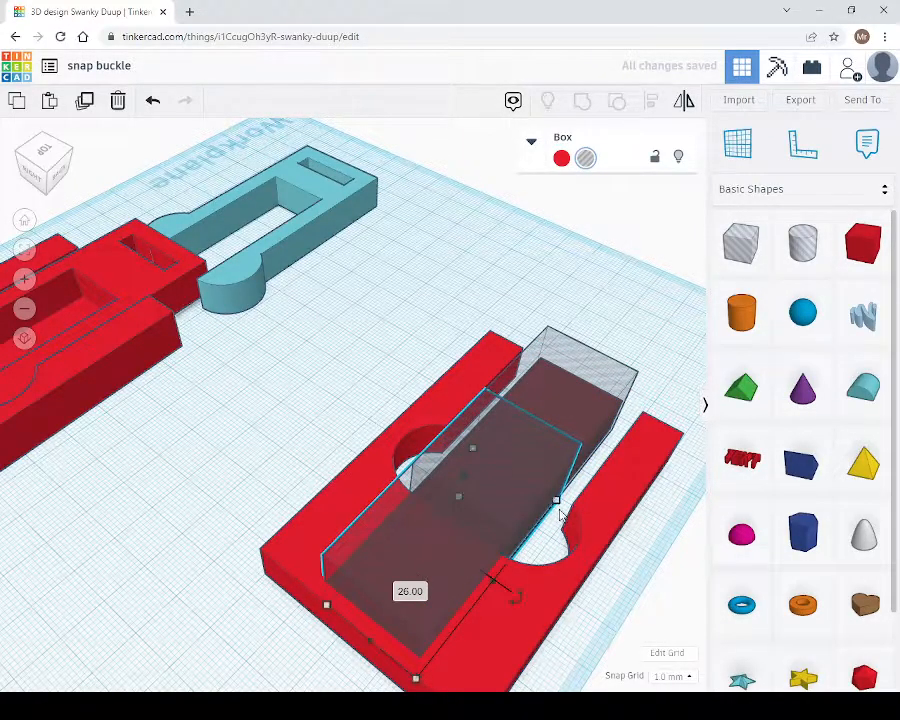
{"action": "left_click", "coordinate": [597, 656]}
{"action": "type", "text": "5"}
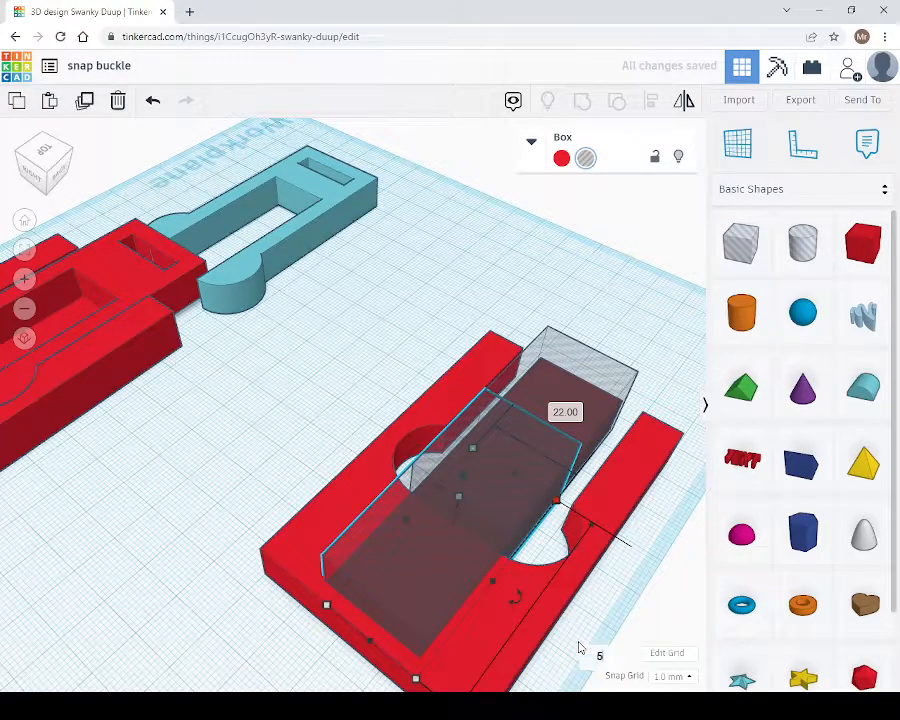
{"action": "key", "text": "Return"}
- Group both box holes with the housing to cut the central opening and the strap slot
{"action": "right_click_drag", "start_coordinate": [614, 556], "coordinate": [659, 522]}
{"action": "right_click_drag", "start_coordinate": [508, 647], "coordinate": [544, 372]}
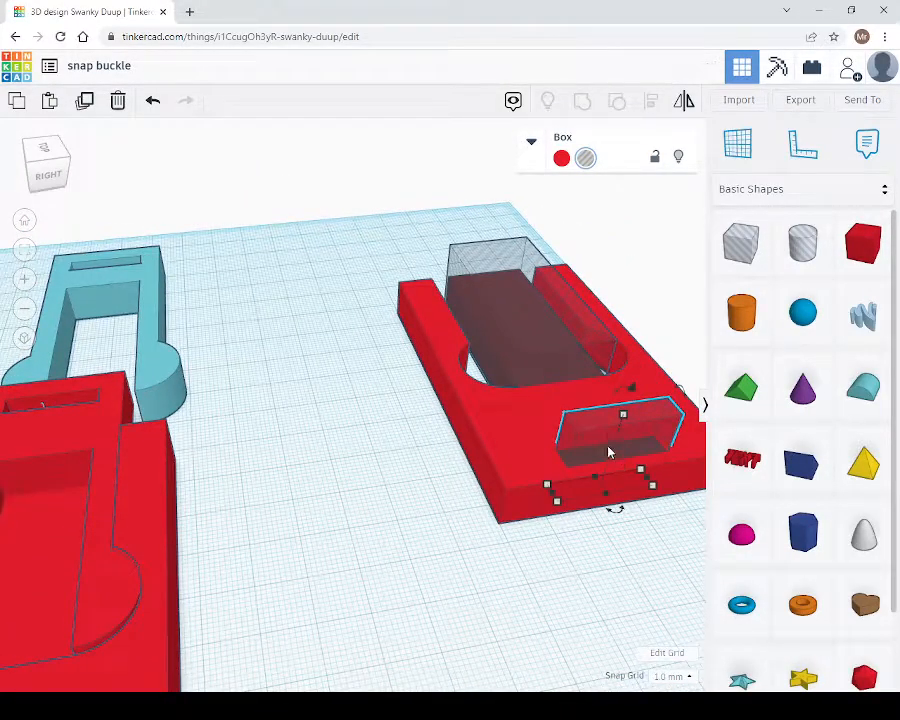
{"action": "right_click_drag", "start_coordinate": [583, 571], "coordinate": [90, 247]}
{"action": "left_click_drag", "start_coordinate": [74, 234], "coordinate": [410, 585]}
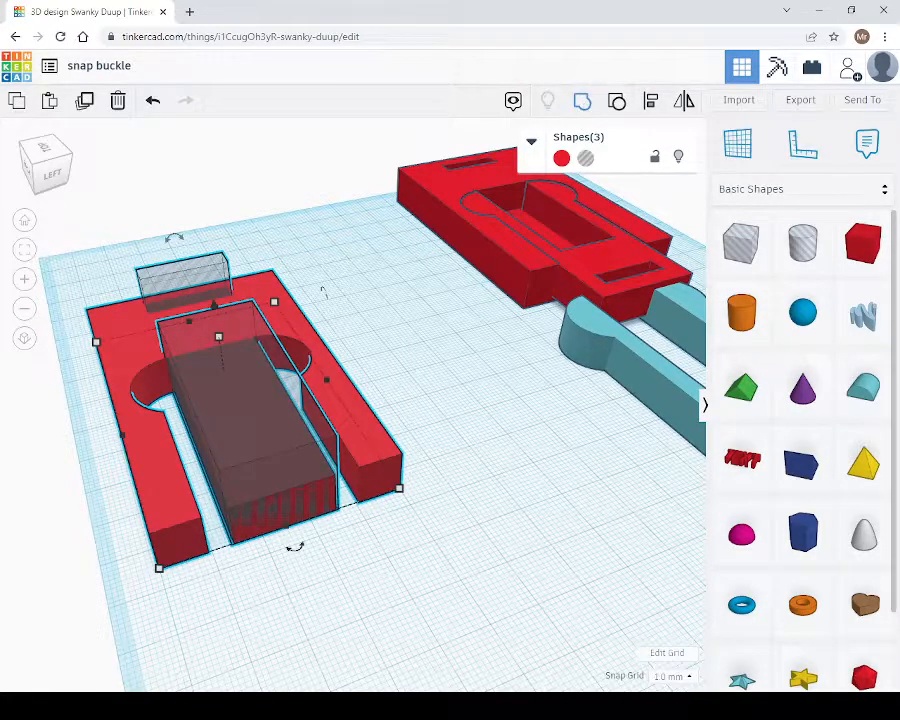
{"action": "left_click", "coordinate": [583, 101]}
{"action": "right_click_drag", "start_coordinate": [466, 472], "coordinate": [464, 543]}
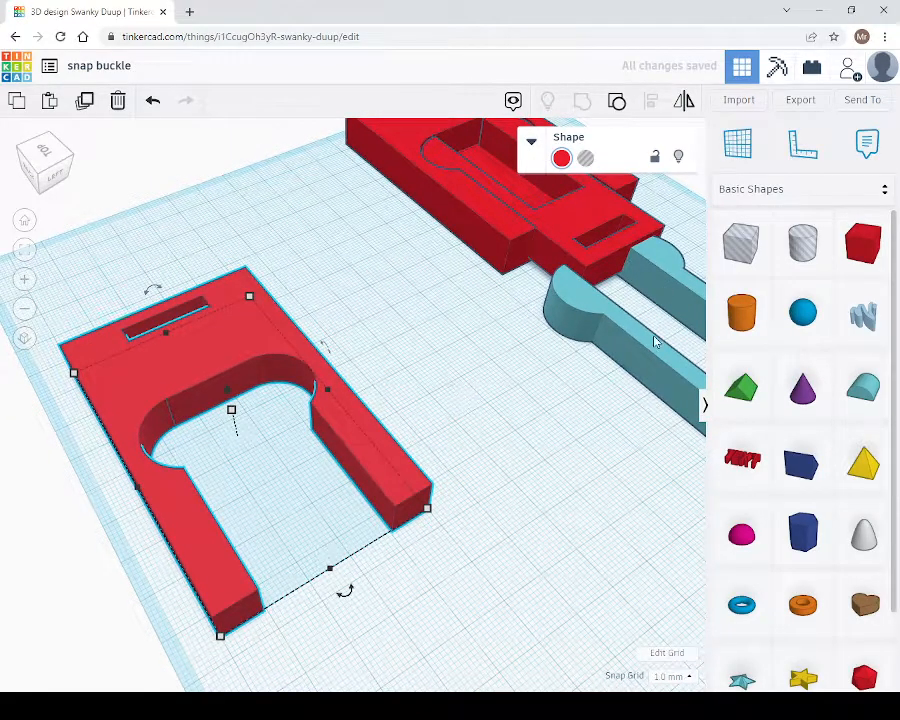
- Try the teal clip in the housing's cutout, lift it 34 mm, and undo both moves
{"action": "left_click_drag", "start_coordinate": [655, 342], "coordinate": [228, 509]}
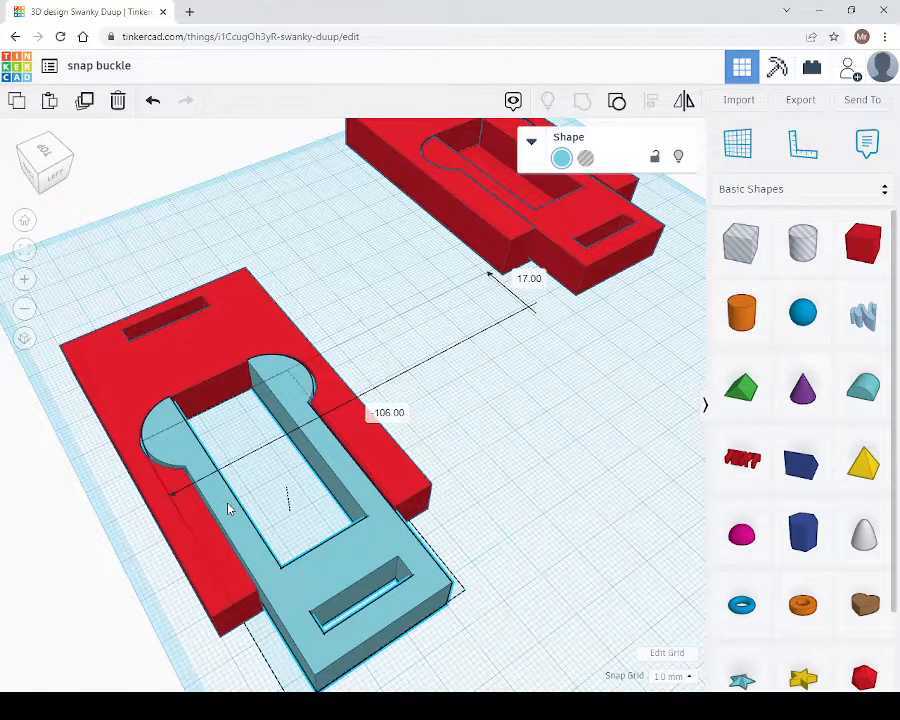
{"action": "right_click_drag", "start_coordinate": [555, 458], "coordinate": [603, 442]}
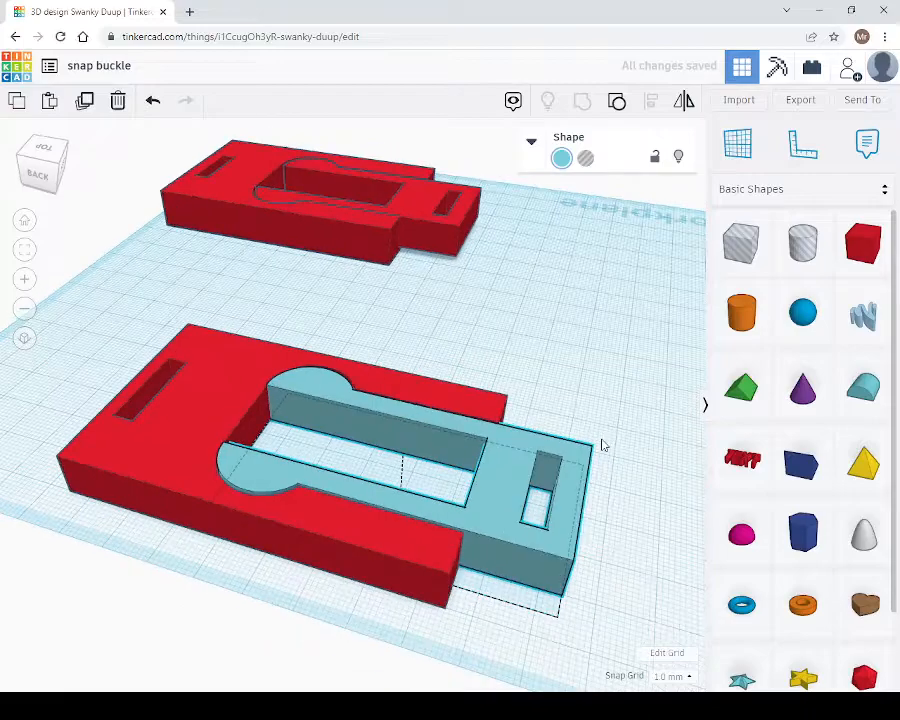
{"action": "left_click_drag", "start_coordinate": [409, 453], "coordinate": [558, 266]}
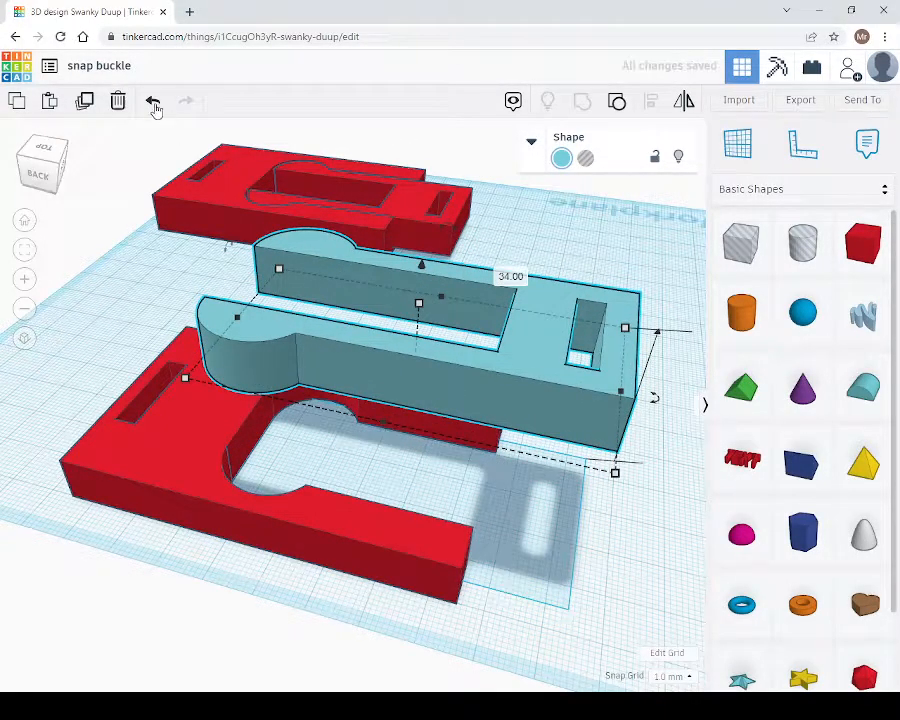
{"action": "left_click", "coordinate": [153, 101]}
{"action": "left_click", "coordinate": [153, 101]}
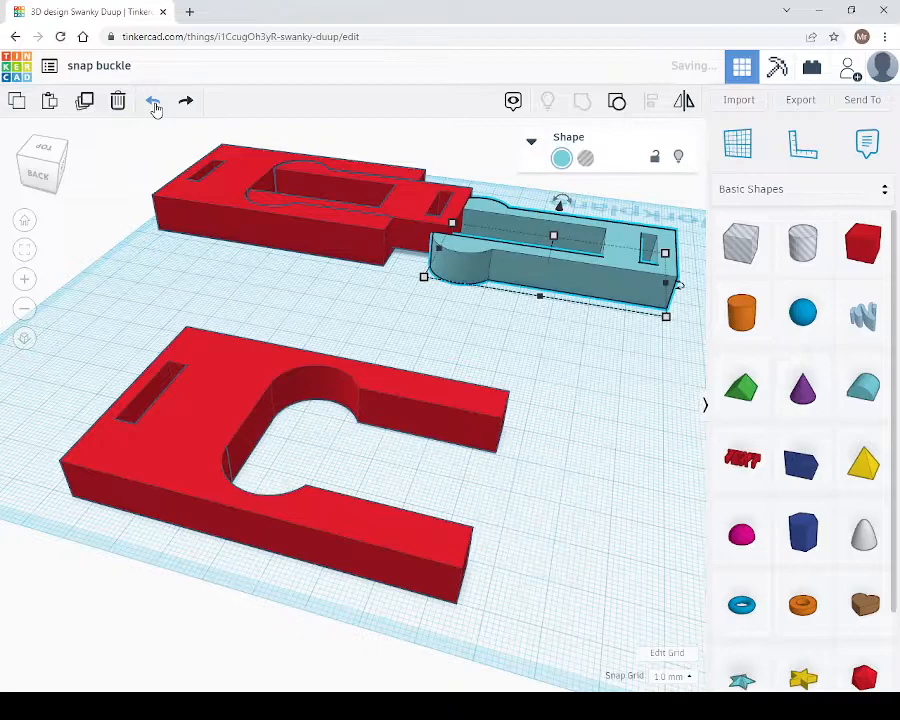
- Add a solid box over the housing and size it 50 mm wide, 80 mm long and 3 mm thick
{"action": "left_click_drag", "start_coordinate": [863, 243], "coordinate": [285, 376]}
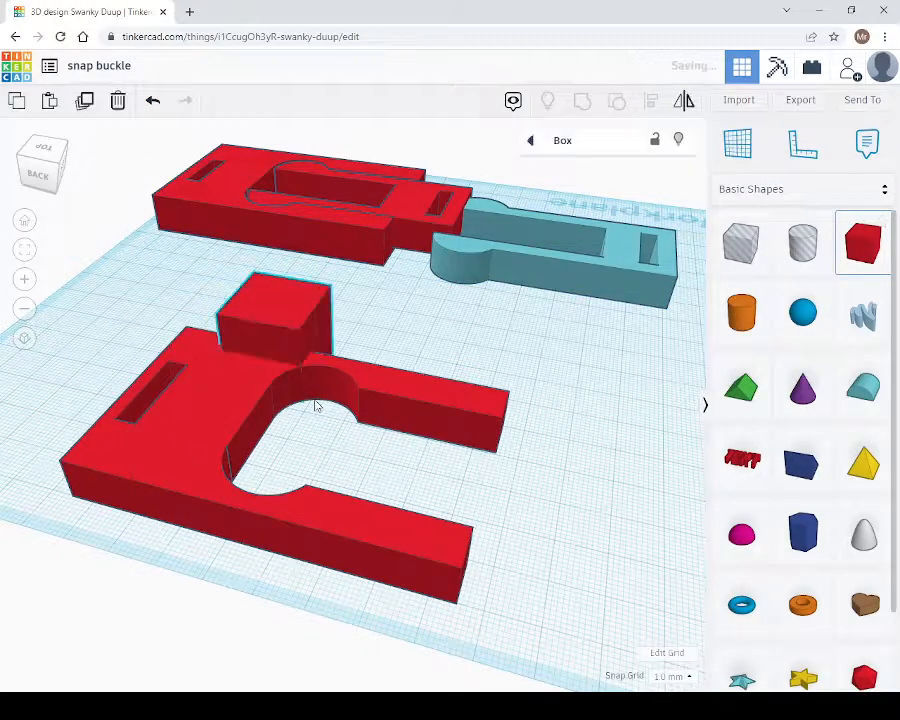
{"action": "mouse_move", "coordinate": [302, 401]}
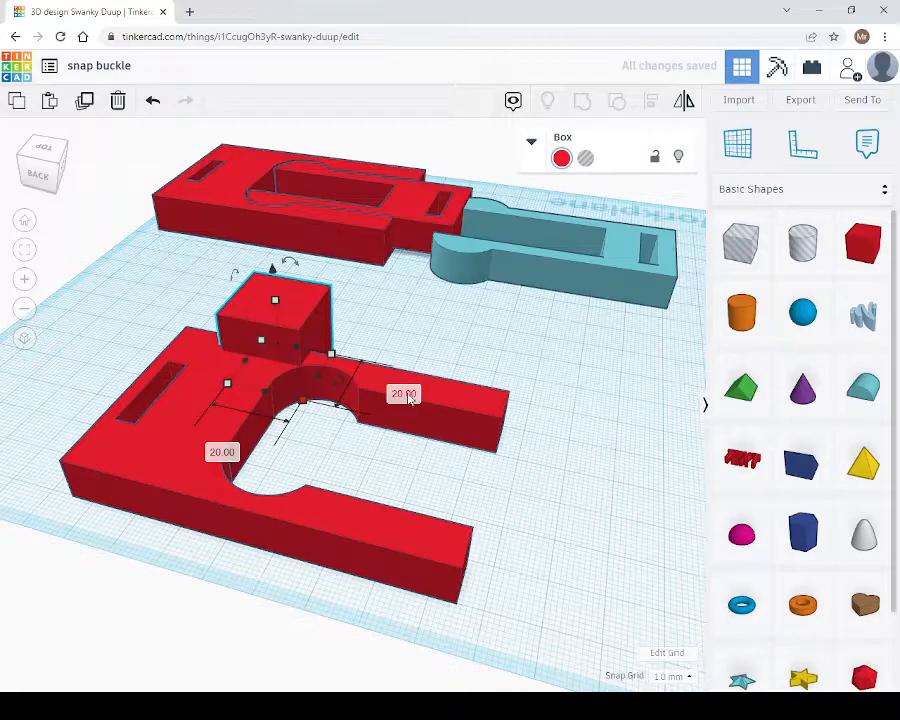
{"action": "left_click", "coordinate": [404, 392]}
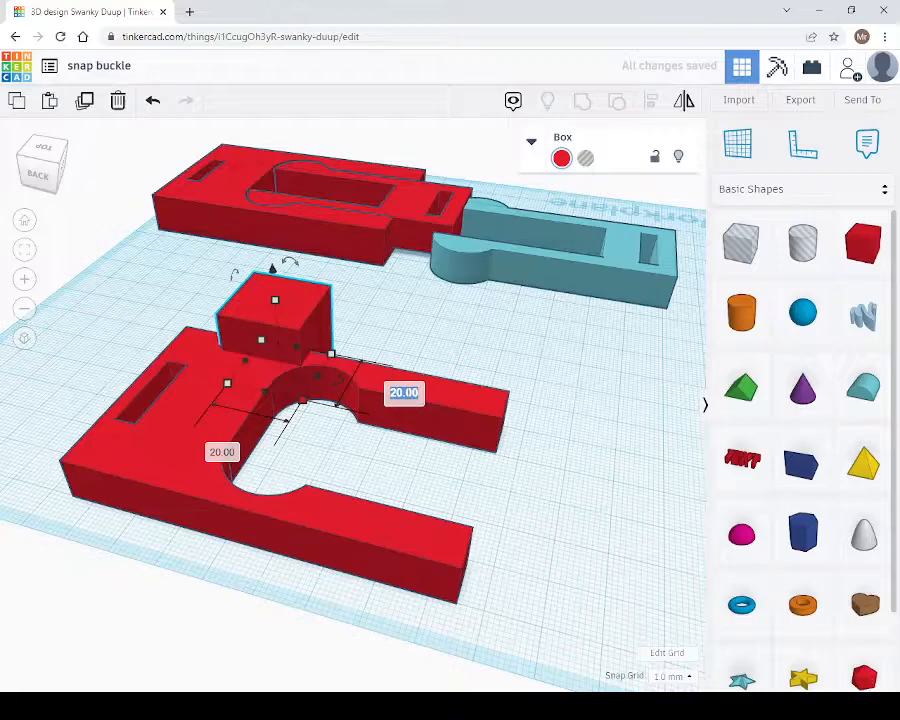
{"action": "type", "text": "50"}
{"action": "key", "text": "Tab"}
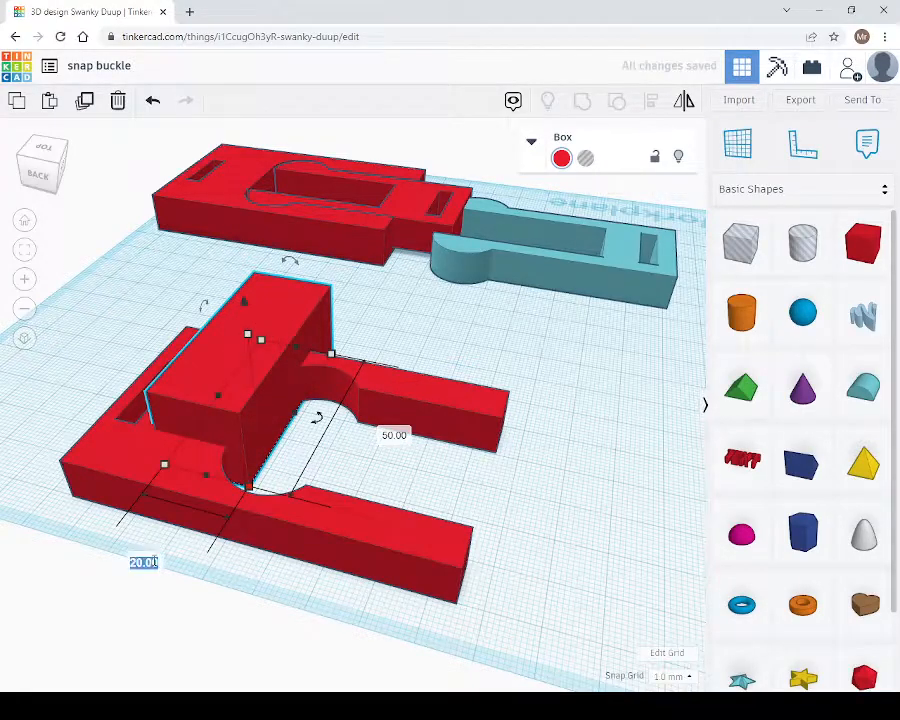
{"action": "type", "text": "80"}
{"action": "key", "text": "Return"}
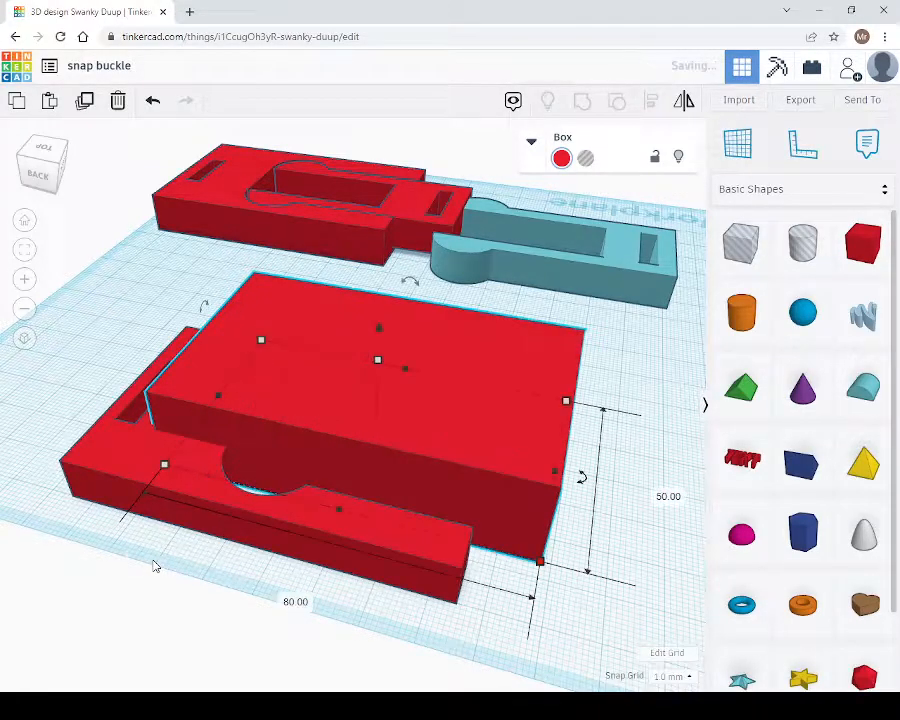
{"action": "mouse_move", "coordinate": [379, 362]}
{"action": "left_click", "coordinate": [478, 396]}
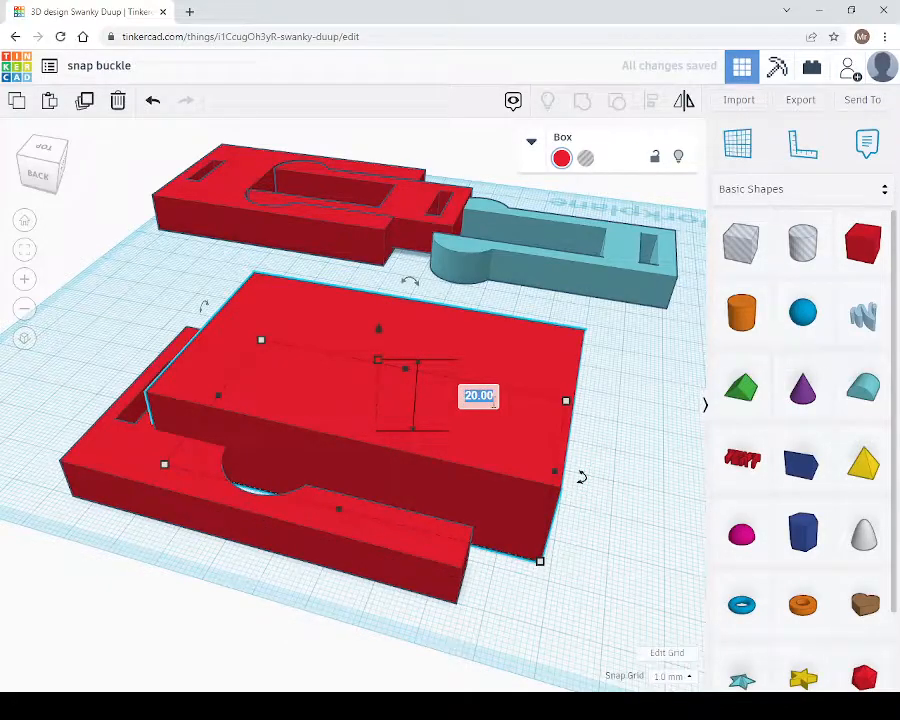
{"action": "type", "text": "3"}
{"action": "key", "text": "Return"}
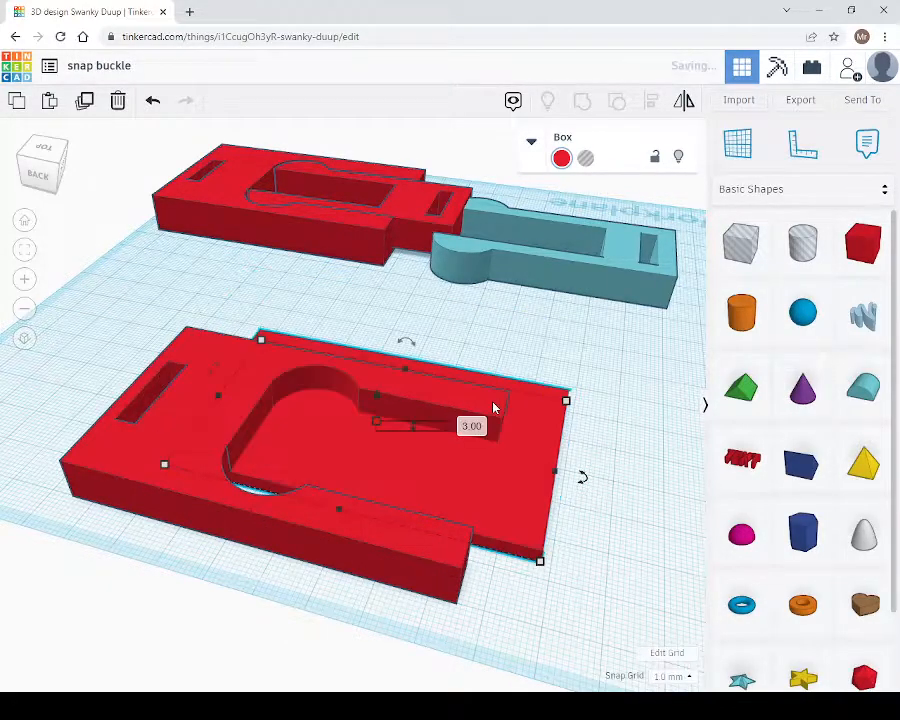
- Slide the 3 mm plate 12 mm in both directions to line it up with the housing, and raise both parts 3 mm
{"action": "left_click_drag", "start_coordinate": [478, 506], "coordinate": [362, 510]}
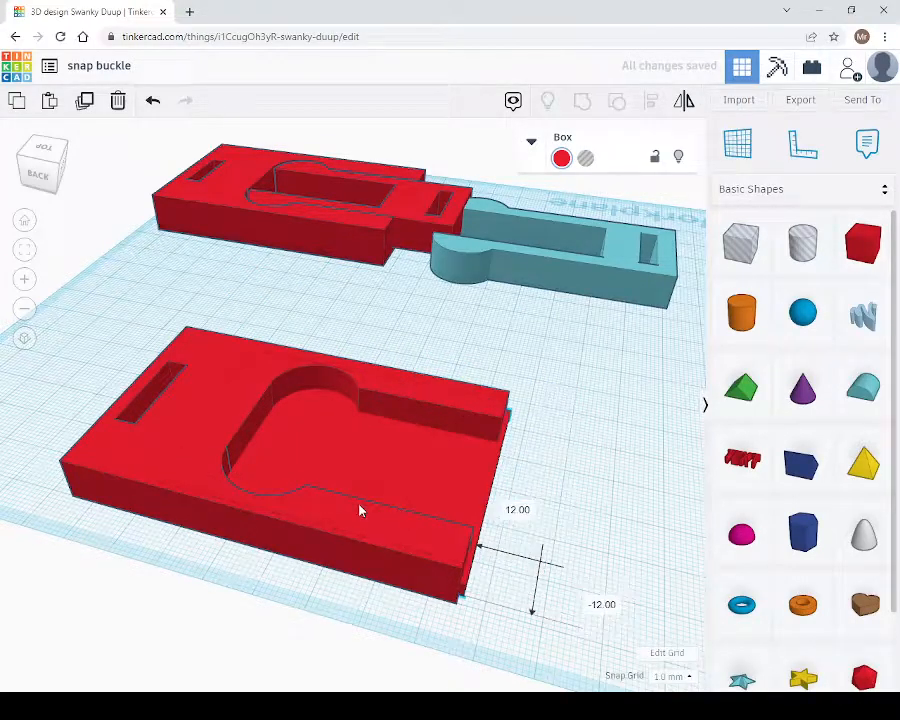
{"action": "left_click", "coordinate": [99, 459], "text": "shift"}
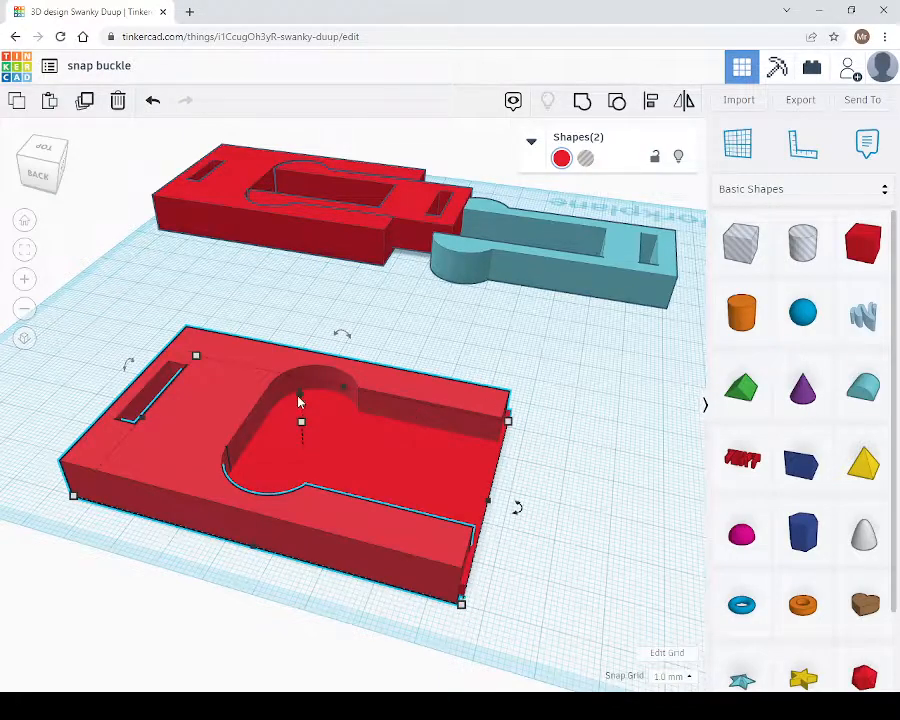
{"action": "left_click_drag", "start_coordinate": [300, 400], "coordinate": [300, 384]}
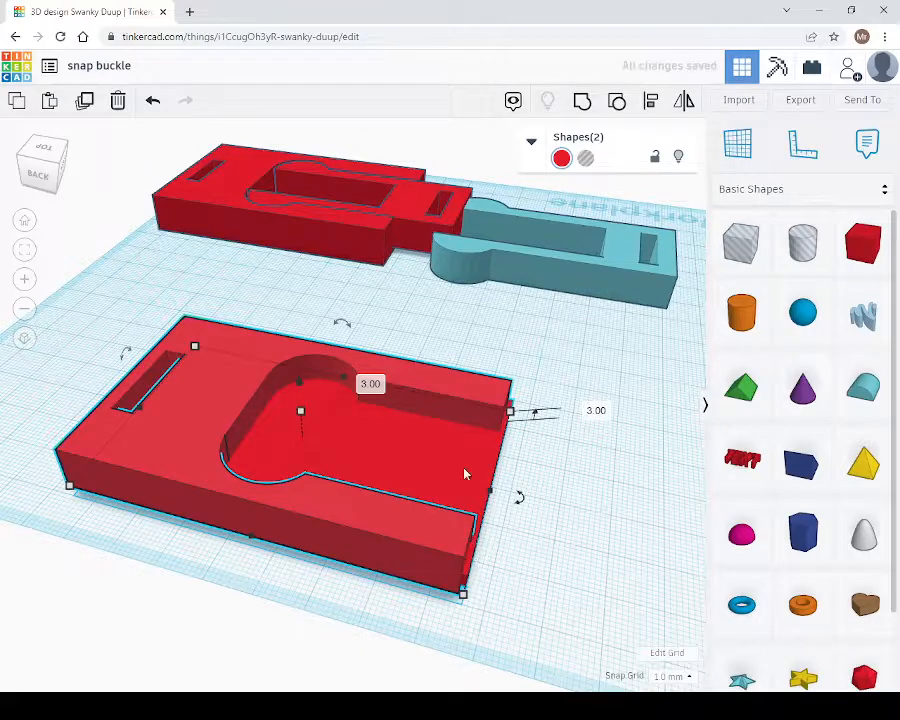
{"action": "key", "text": "ctrl+g"}
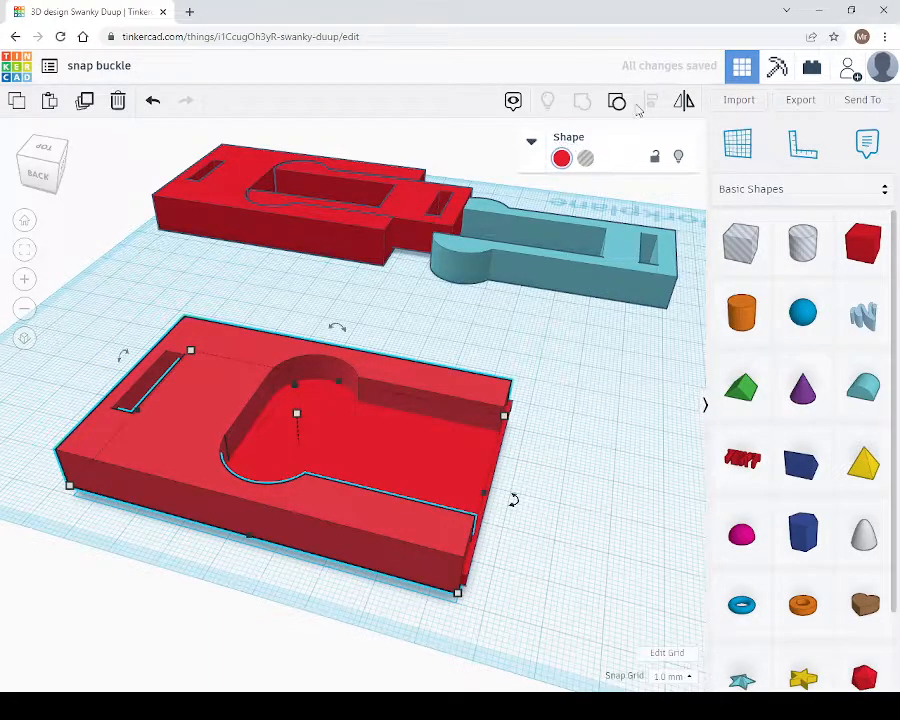
{"action": "left_click", "coordinate": [680, 106]}
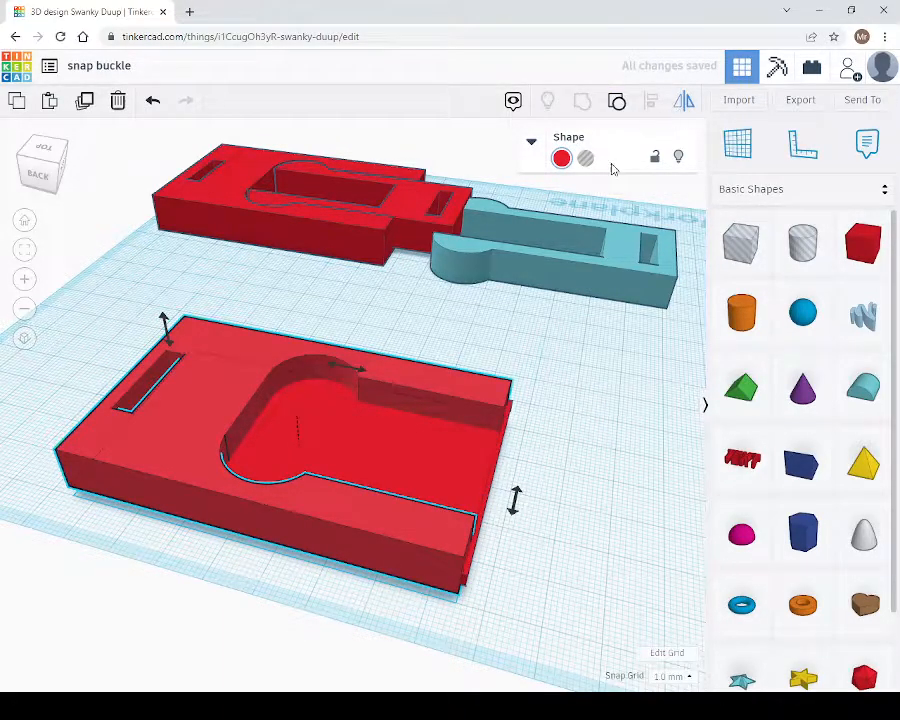
{"action": "left_click", "coordinate": [272, 379]}
- Align the thin plate and the housing by their centres along both the length and the width
{"action": "left_click_drag", "start_coordinate": [89, 325], "coordinate": [518, 598]}
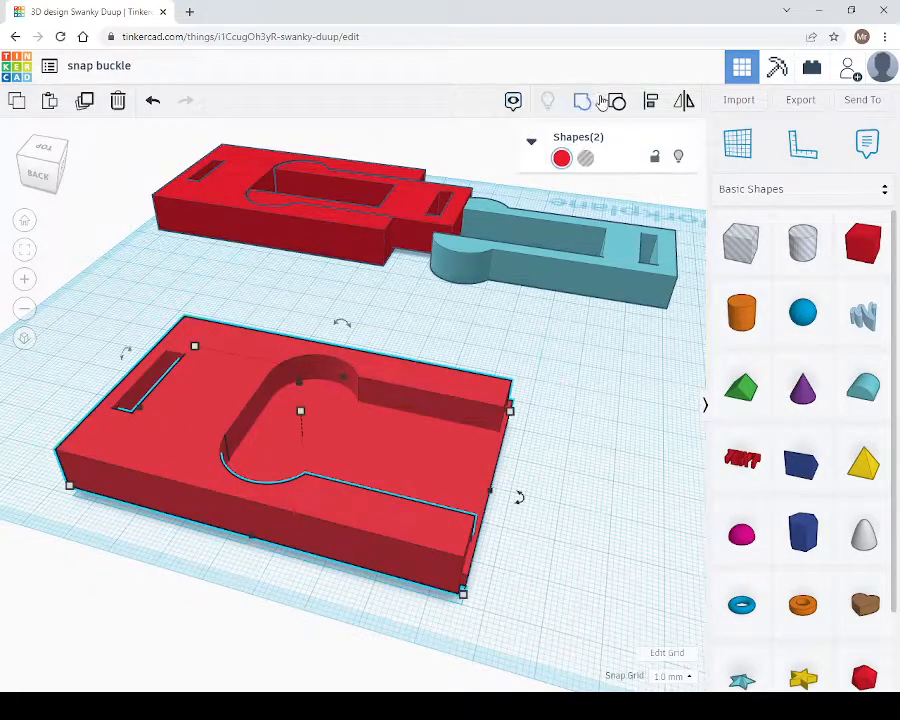
{"action": "left_click", "coordinate": [650, 102]}
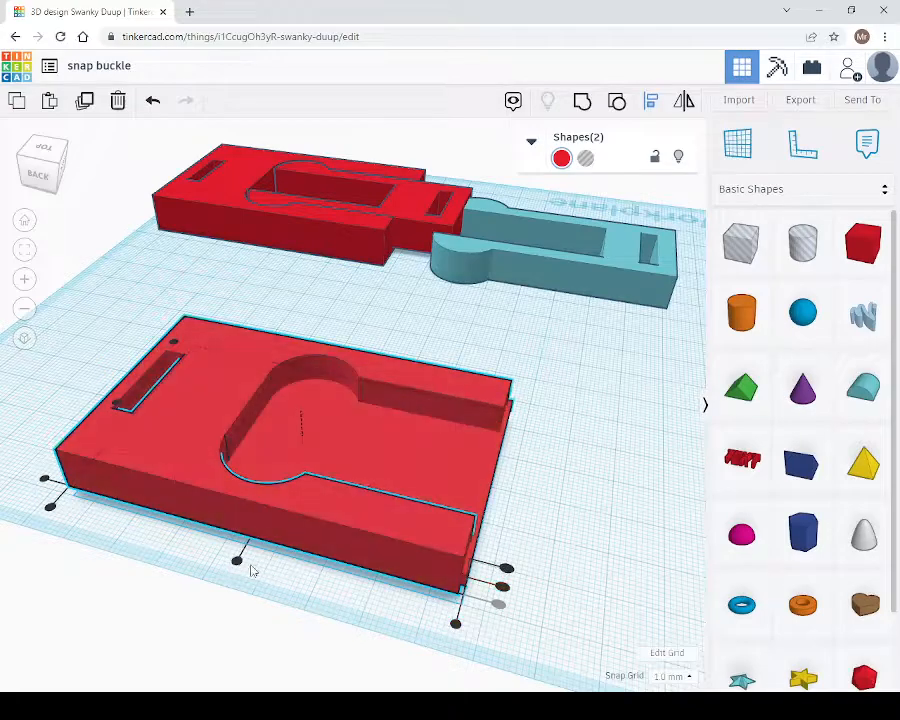
{"action": "left_click", "coordinate": [240, 564]}
{"action": "right_click_drag", "start_coordinate": [592, 520], "coordinate": [605, 508]}
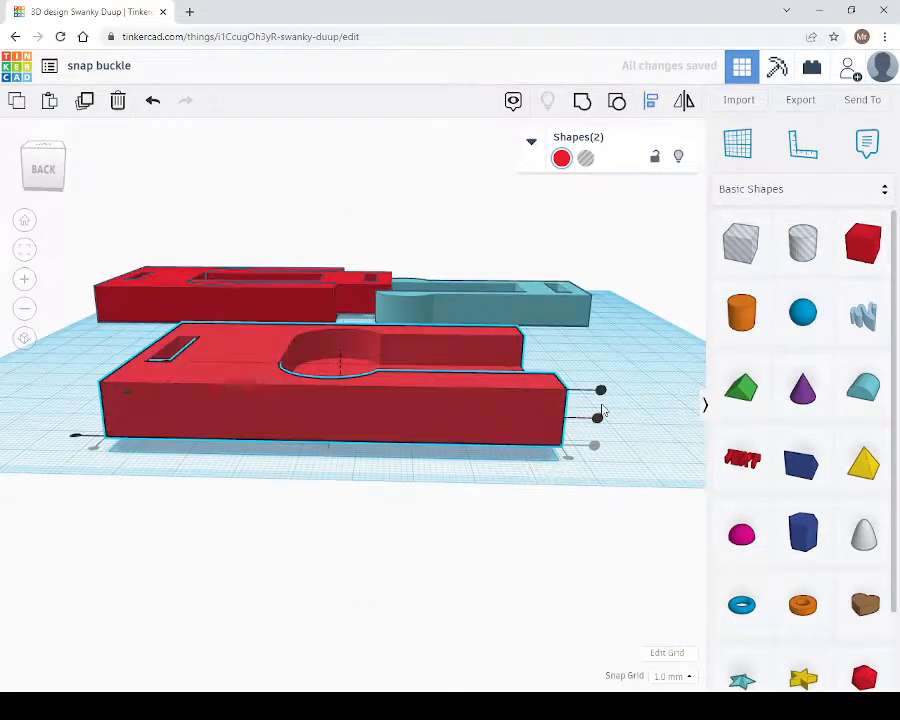
{"action": "left_click", "coordinate": [601, 391]}
{"action": "right_click_drag", "start_coordinate": [486, 534], "coordinate": [381, 540]}
{"action": "left_click", "coordinate": [382, 537]}
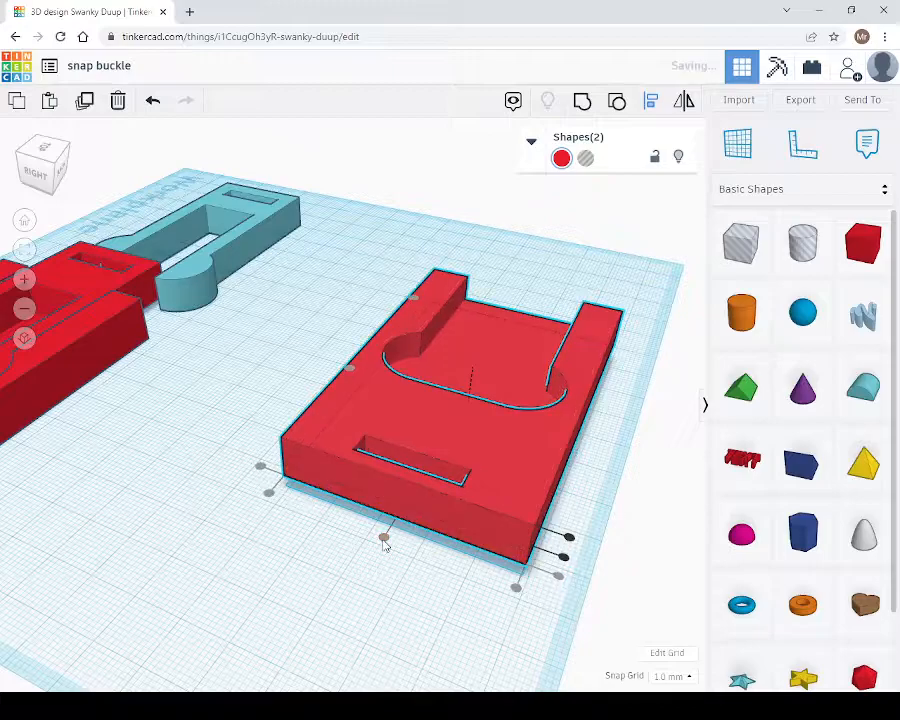
{"action": "right_click_drag", "start_coordinate": [601, 505], "coordinate": [376, 466]}
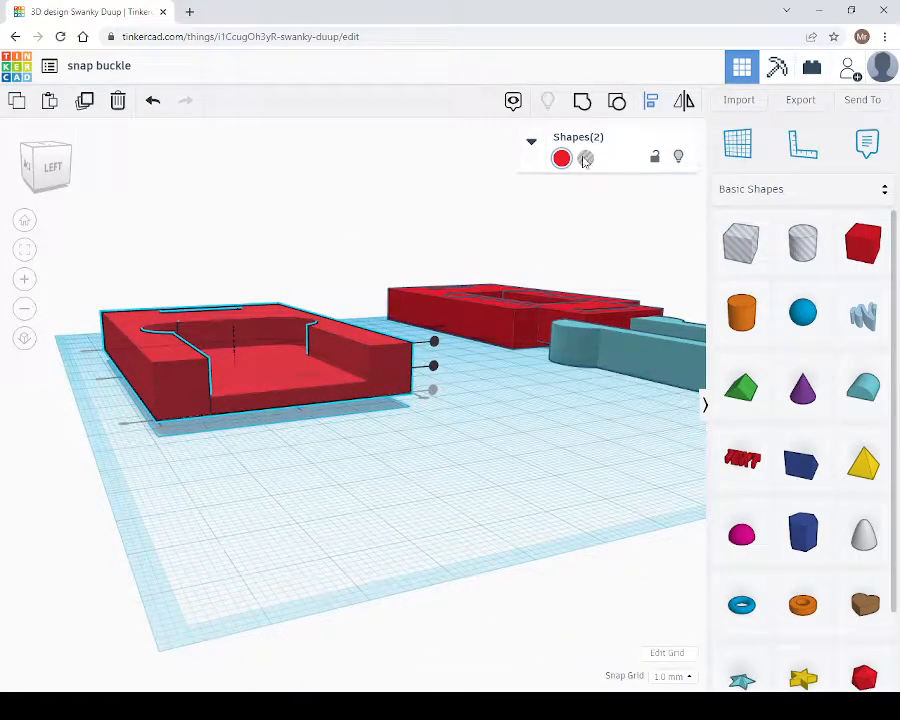
- Lower the thin plate so it lies beneath the housing's underside
{"action": "left_click", "coordinate": [472, 402]}
{"action": "left_click", "coordinate": [274, 393]}
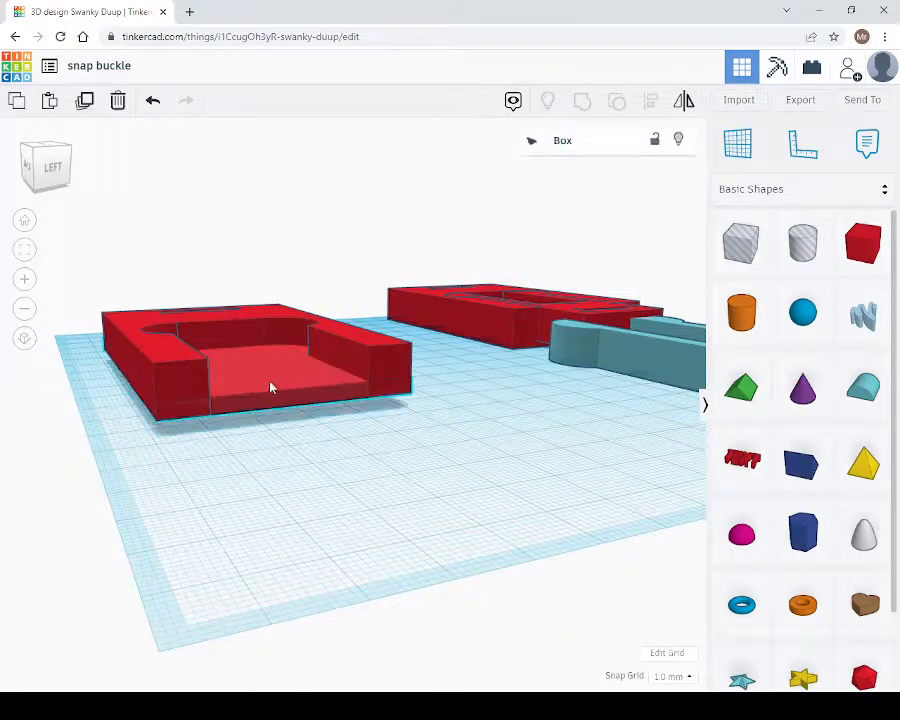
{"action": "left_click_drag", "start_coordinate": [236, 323], "coordinate": [238, 340]}
{"action": "right_click_drag", "start_coordinate": [321, 502], "coordinate": [445, 534]}
{"action": "right_click_drag", "start_coordinate": [595, 527], "coordinate": [330, 497]}
- Align the bottom faces of the housing and plate, try aligning their tops, and undo that top alignment
{"action": "left_click_drag", "start_coordinate": [70, 236], "coordinate": [384, 511]}
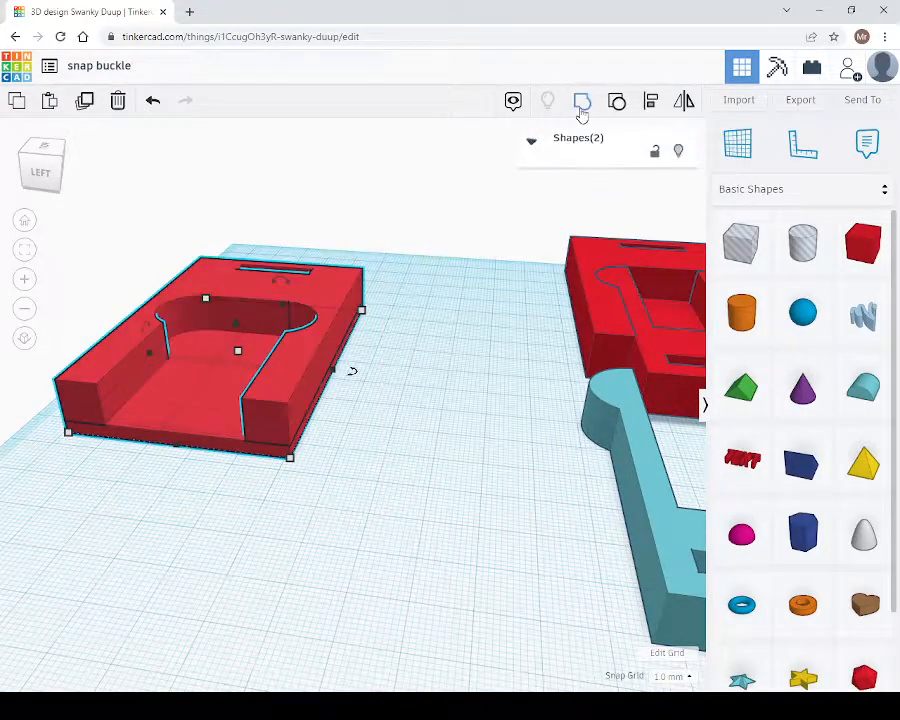
{"action": "left_click", "coordinate": [649, 106]}
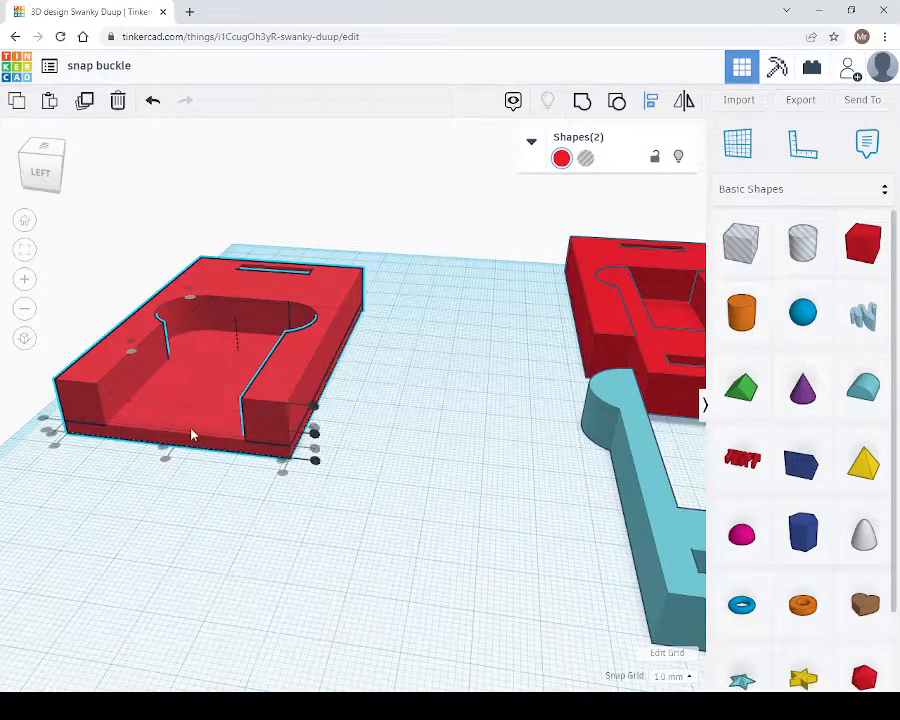
{"action": "left_click", "coordinate": [315, 461]}
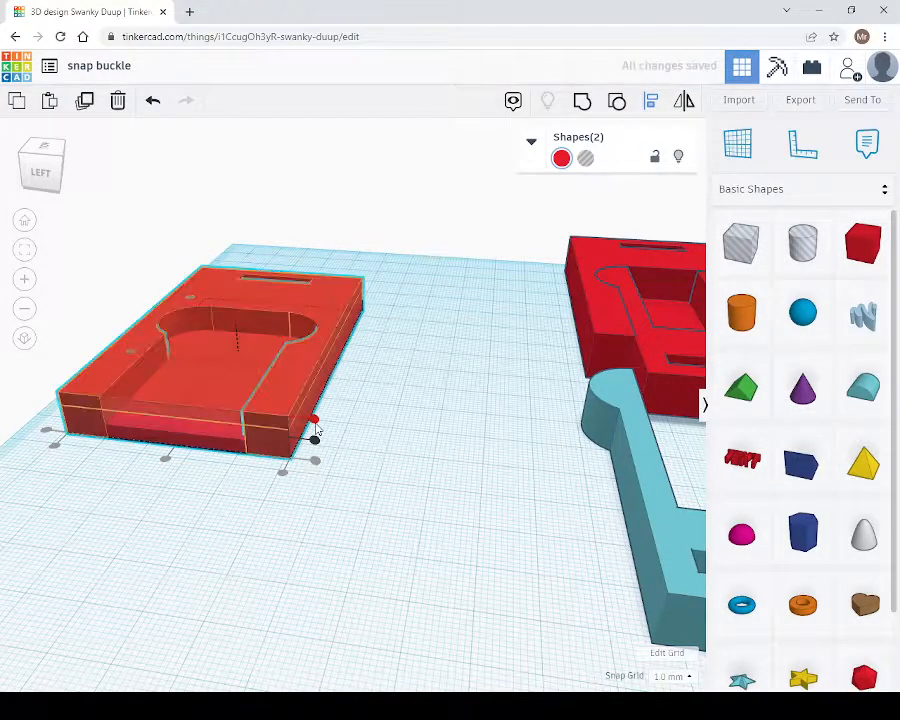
{"action": "left_click", "coordinate": [315, 421]}
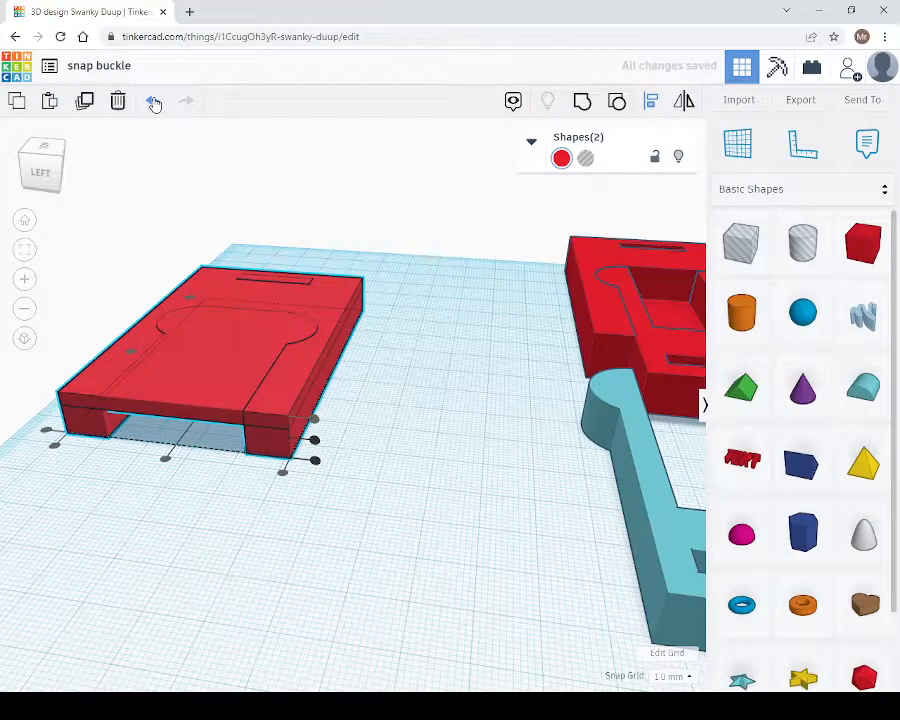
{"action": "left_click", "coordinate": [154, 103]}
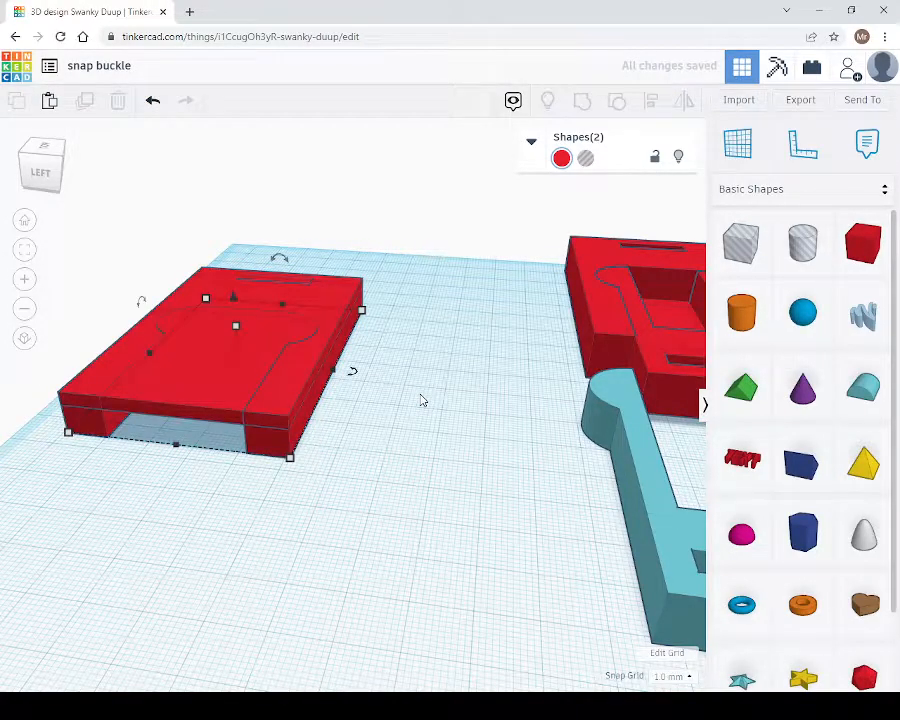
{"action": "left_click", "coordinate": [154, 102]}
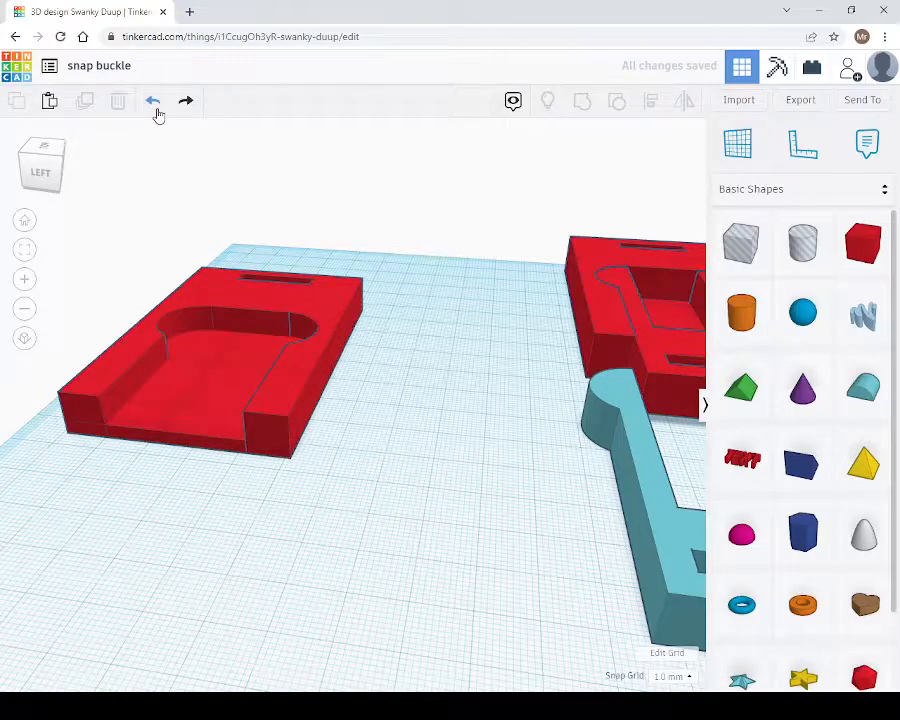
- Ungroup the housing and lower the strap slot's box hole 3 mm to workplane level so it passes through the plate
{"action": "right_click_drag", "start_coordinate": [230, 280], "coordinate": [241, 360]}
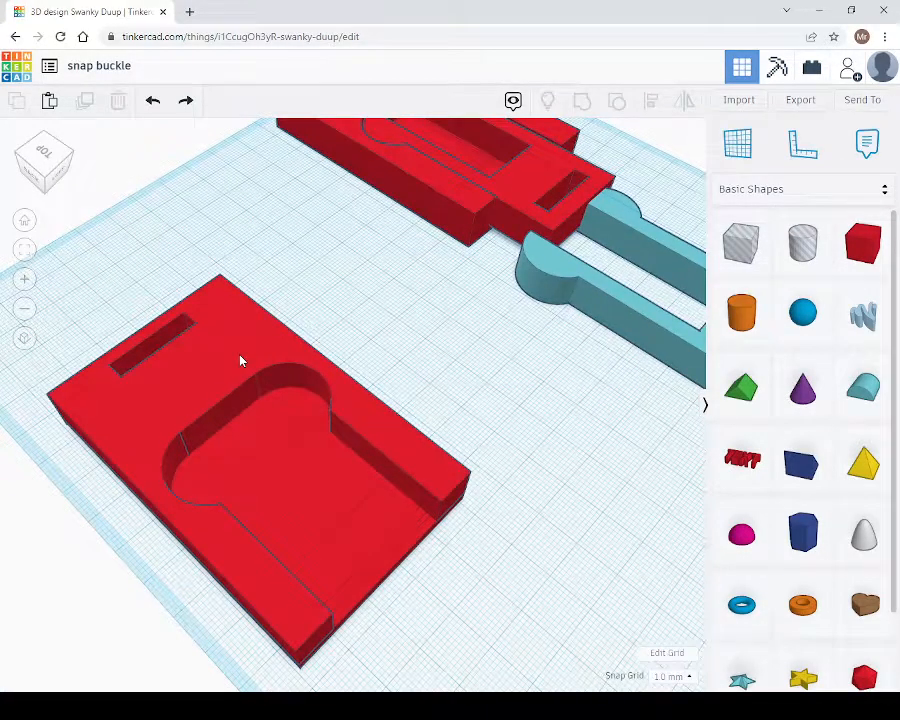
{"action": "left_click", "coordinate": [241, 360]}
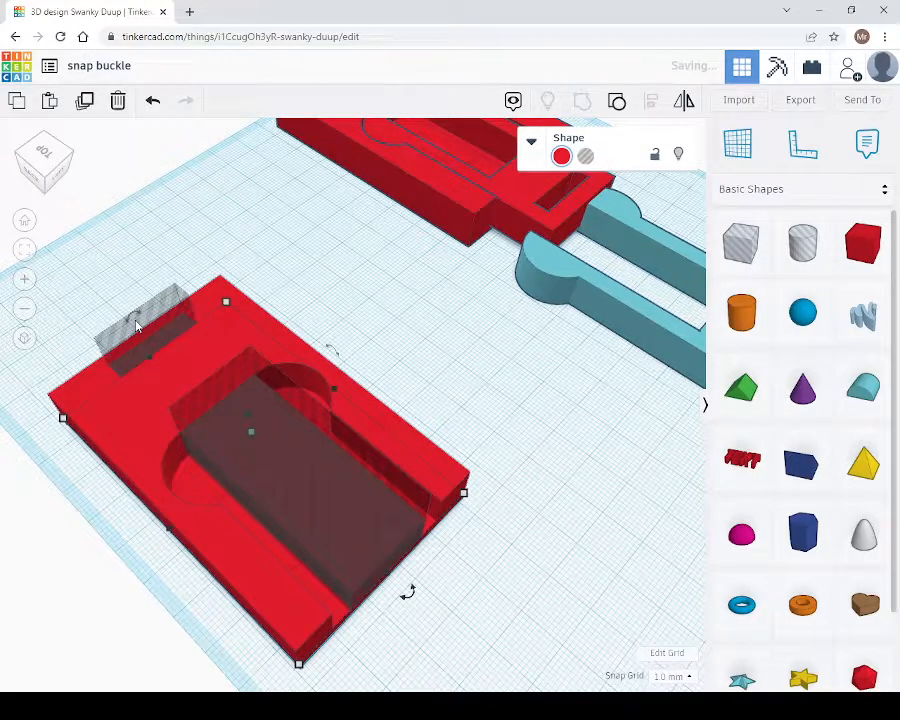
{"action": "left_click", "coordinate": [169, 307]}
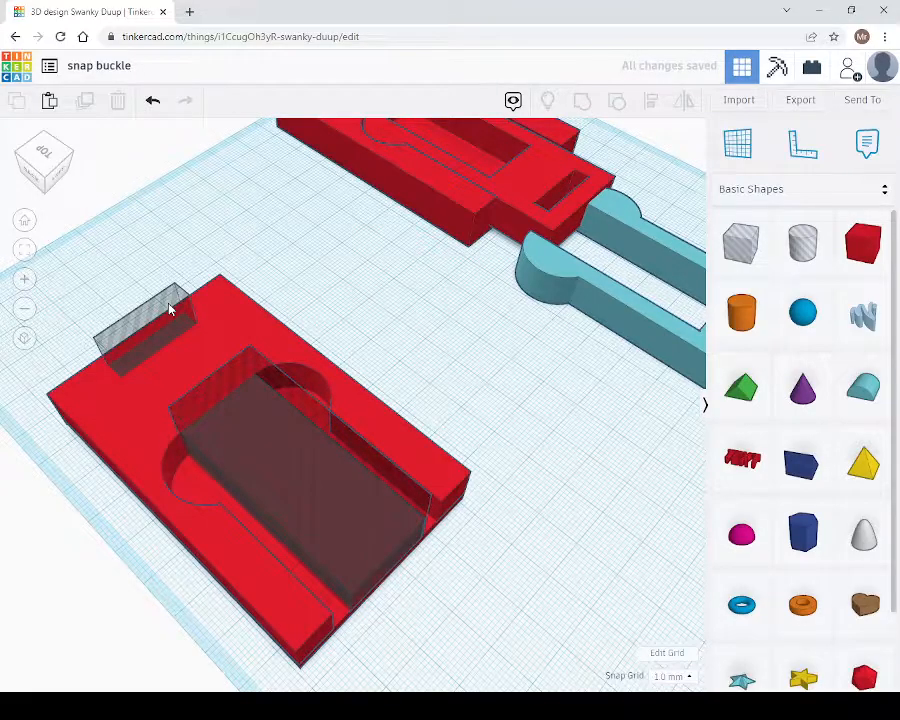
{"action": "left_click_drag", "start_coordinate": [169, 309], "coordinate": [140, 314]}
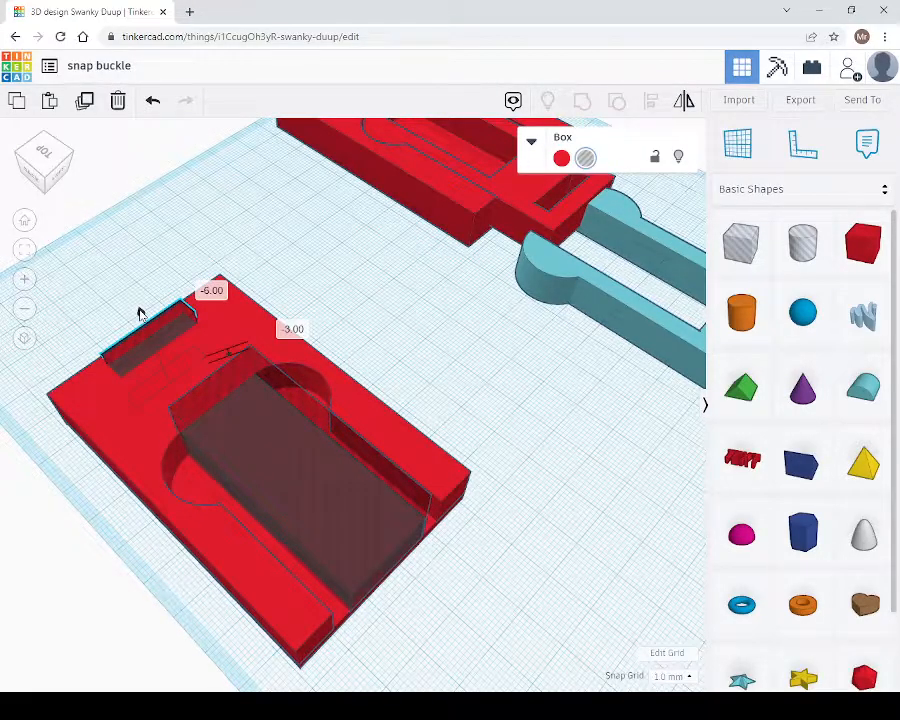
{"action": "left_click_drag", "start_coordinate": [140, 314], "coordinate": [142, 306]}
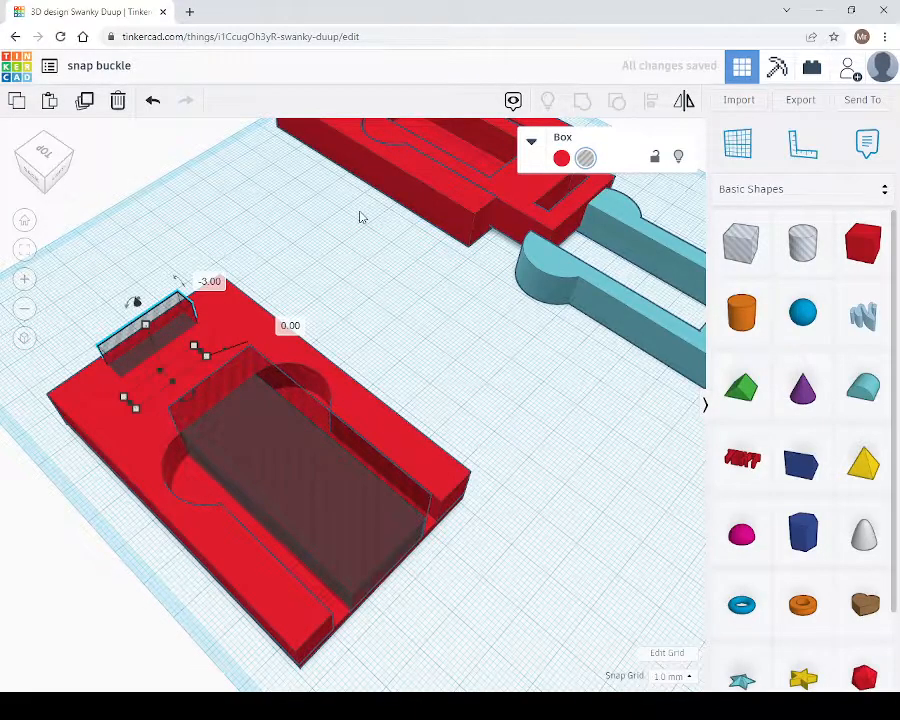
{"action": "right_click_drag", "start_coordinate": [362, 217], "coordinate": [355, 251]}
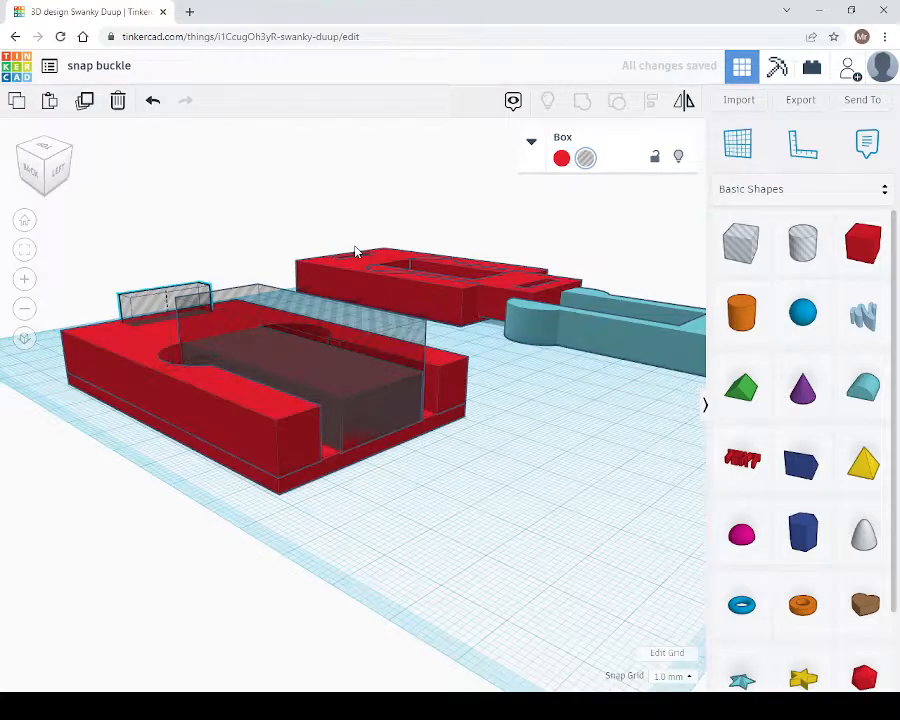
- Group the housing, the plate and both box holes into one part
{"action": "scroll", "coordinate": [349, 328], "scroll_direction": "down", "scroll_amount": 5}
{"action": "right_click_drag", "start_coordinate": [355, 251], "coordinate": [291, 345]}
{"action": "left_click_drag", "start_coordinate": [291, 342], "coordinate": [362, 459]}
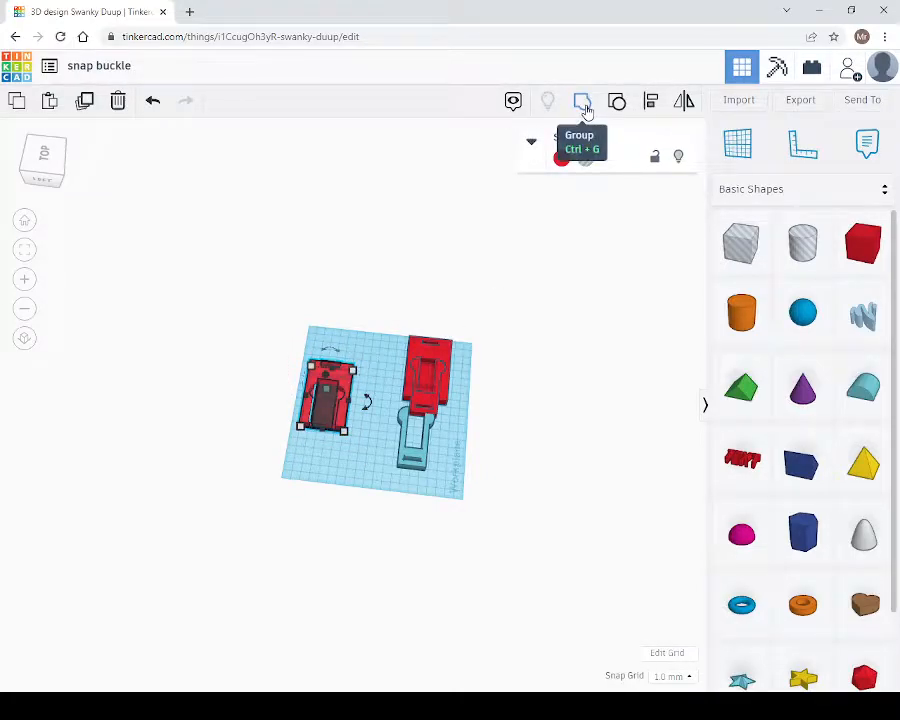
{"action": "left_click", "coordinate": [584, 106]}
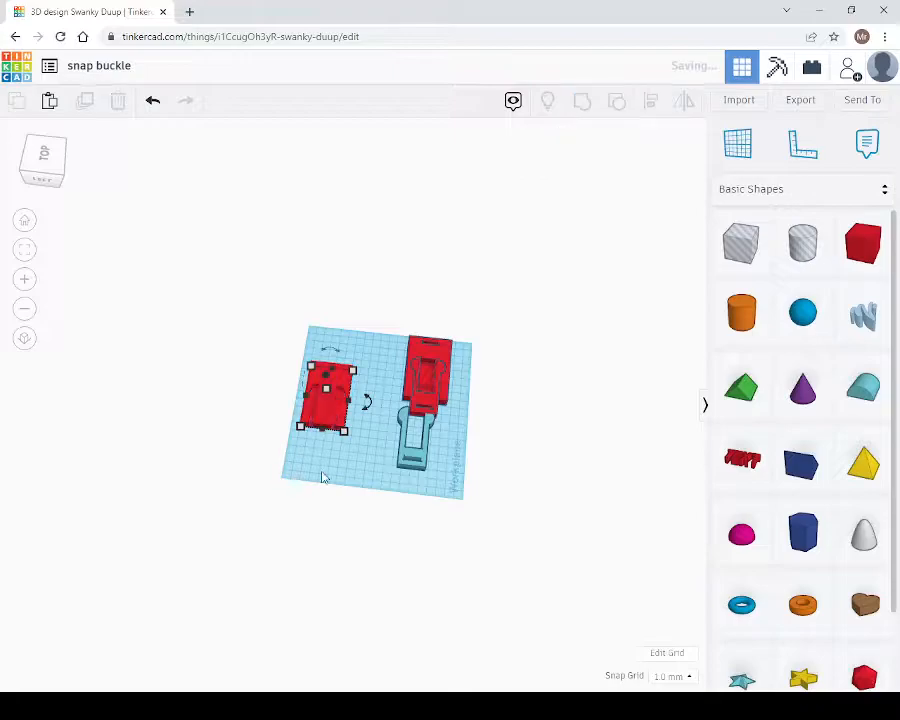
- Slide the teal clip 103 mm and 18 mm into the housing's pocket and try centring both parts on each other
{"action": "scroll", "coordinate": [337, 472], "scroll_direction": "up", "scroll_amount": 5}
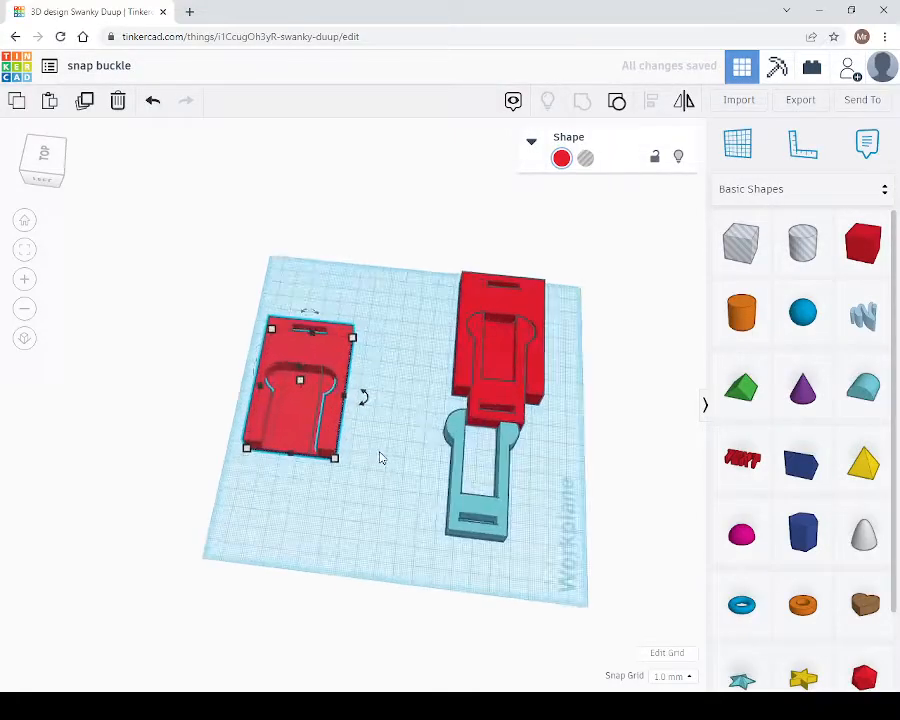
{"action": "right_click_drag", "start_coordinate": [437, 455], "coordinate": [535, 428]}
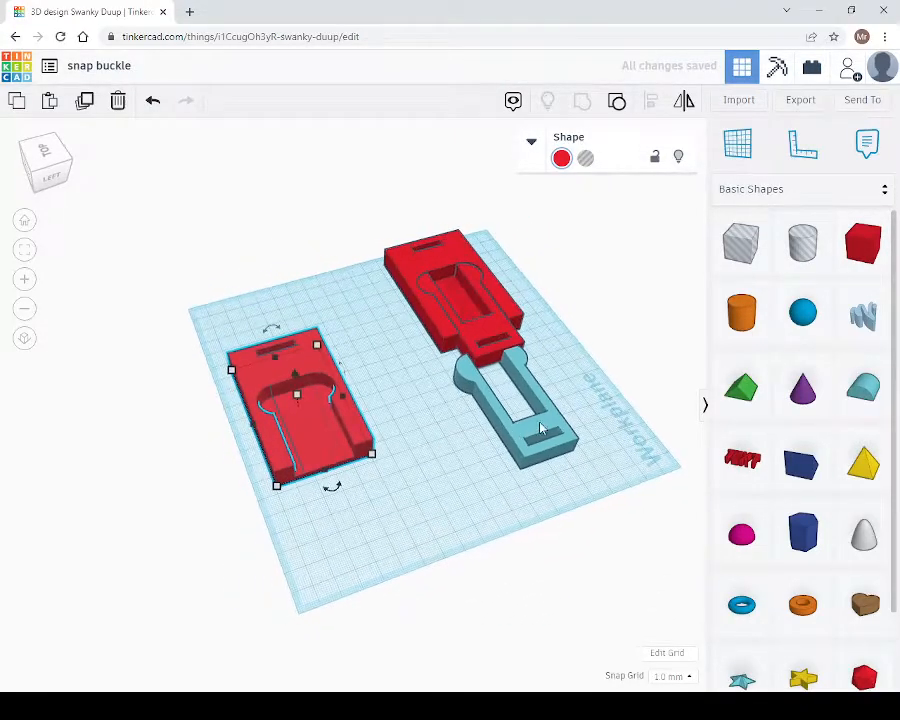
{"action": "right_click_drag", "start_coordinate": [335, 421], "coordinate": [340, 385]}
{"action": "scroll", "coordinate": [286, 458], "scroll_direction": "up", "scroll_amount": 3}
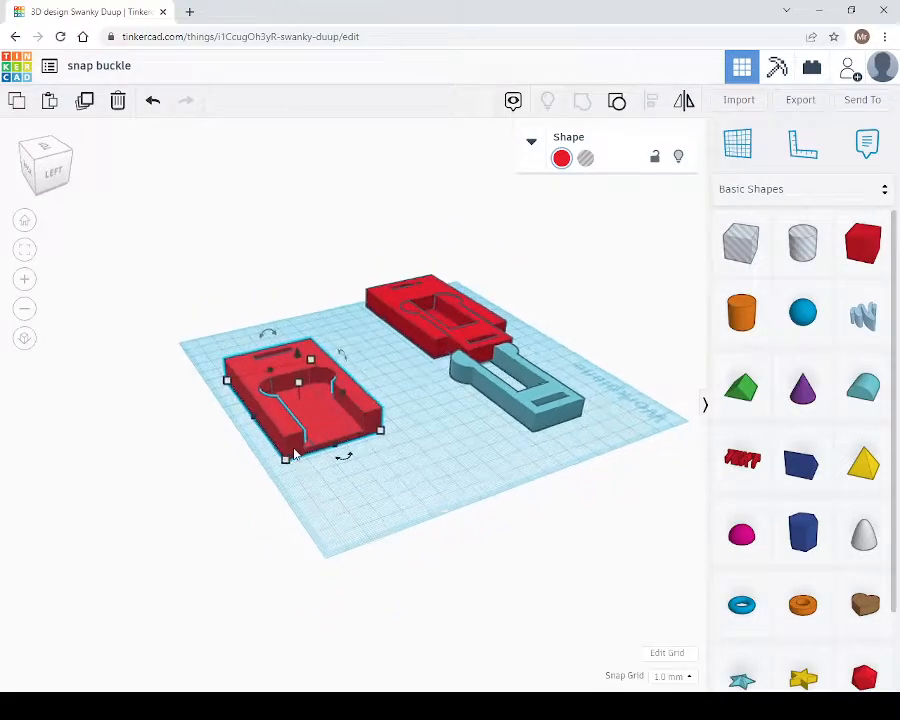
{"action": "right_click_drag", "start_coordinate": [285, 460], "coordinate": [315, 500]}
{"action": "left_click_drag", "start_coordinate": [546, 324], "coordinate": [348, 526]}
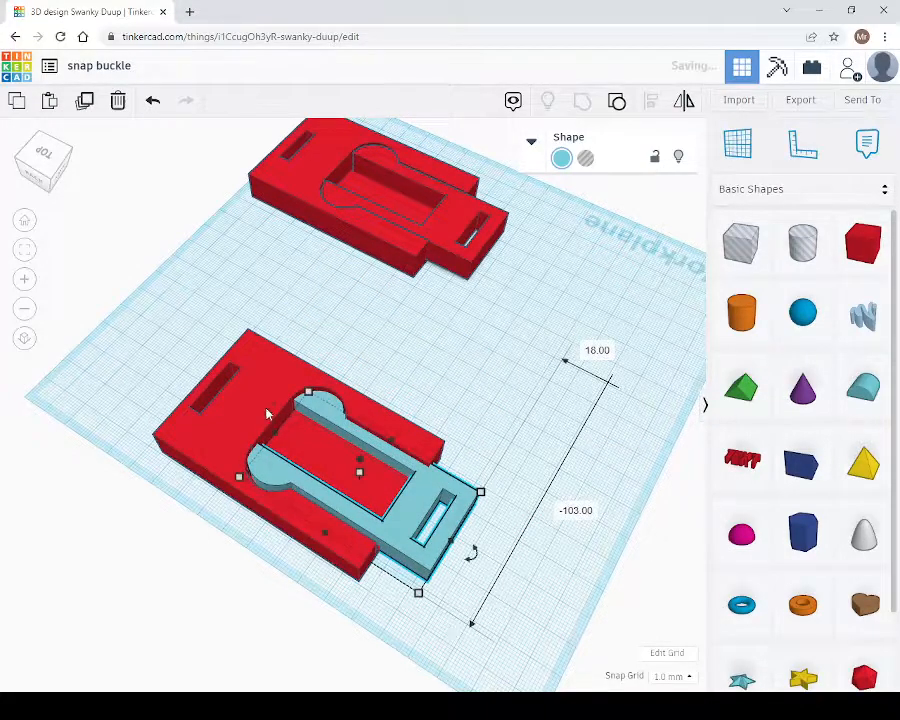
{"action": "left_click", "coordinate": [259, 412], "text": "shift"}
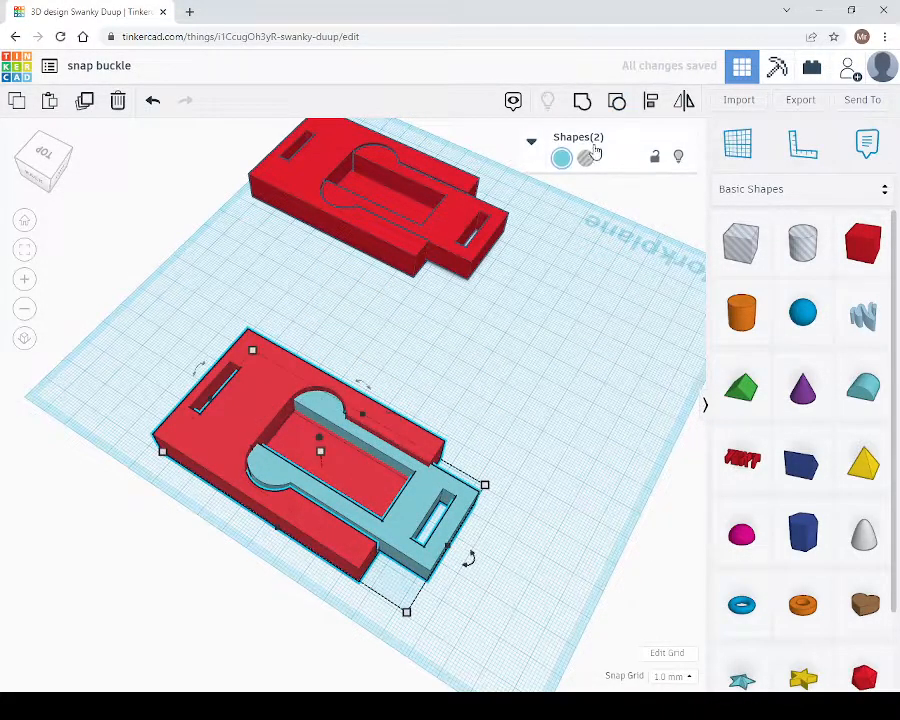
{"action": "left_click", "coordinate": [653, 104]}
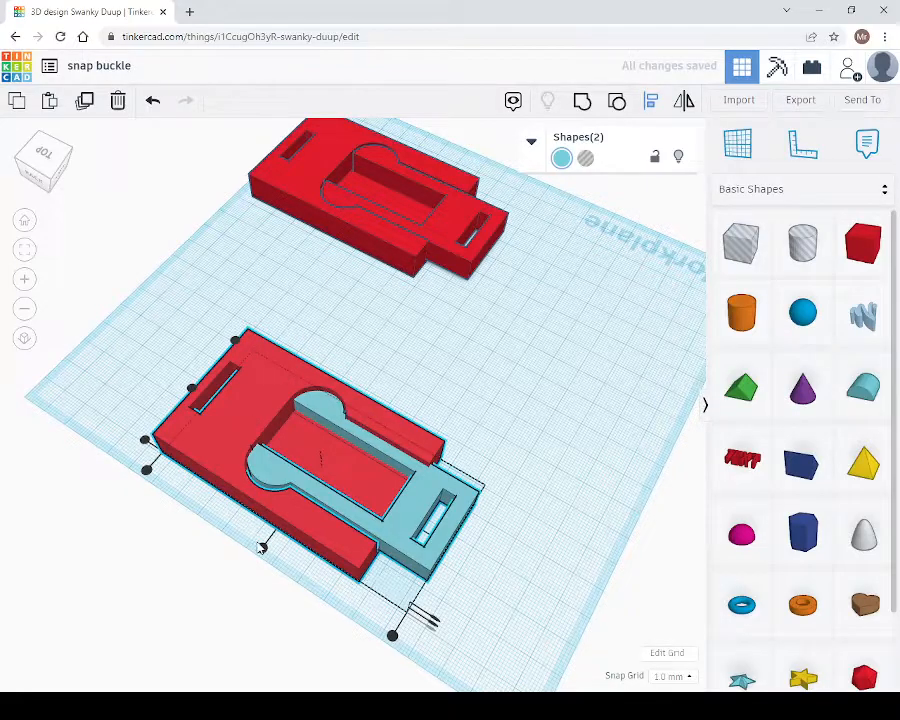
{"action": "left_click", "coordinate": [258, 548]}
- Nudge the teal clip within the pocket to check its clearance, and pull it out onto the workplane beside the housing
{"action": "right_click_drag", "start_coordinate": [520, 516], "coordinate": [327, 532]}
{"action": "left_click_drag", "start_coordinate": [327, 532], "coordinate": [333, 539]}
{"action": "right_click_drag", "start_coordinate": [464, 496], "coordinate": [357, 452]}
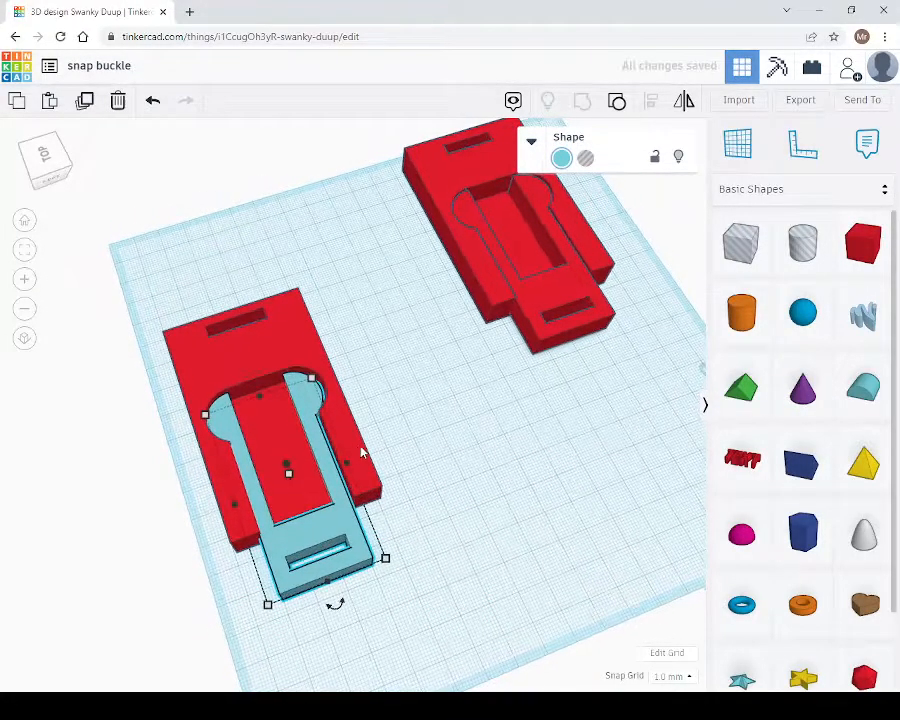
{"action": "right_click_drag", "start_coordinate": [426, 411], "coordinate": [340, 412]}
{"action": "left_click_drag", "start_coordinate": [311, 453], "coordinate": [312, 447]}
{"action": "right_click_drag", "start_coordinate": [424, 398], "coordinate": [330, 437]}
{"action": "scroll", "coordinate": [300, 452], "scroll_direction": "up", "scroll_amount": 5}
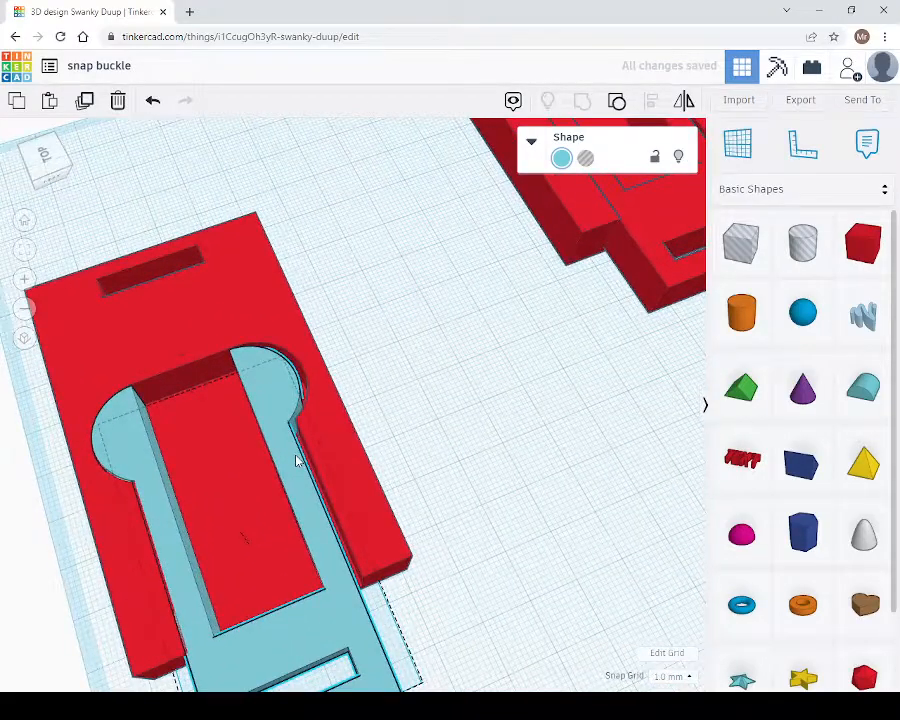
{"action": "mouse_move", "coordinate": [296, 459]}
{"action": "left_mouse_down"}
{"action": "mouse_move", "coordinate": [303, 516]}
{"action": "mouse_move", "coordinate": [322, 560]}
{"action": "mouse_move", "coordinate": [356, 589]}
{"action": "mouse_move", "coordinate": [298, 459]}
{"action": "left_mouse_up"}
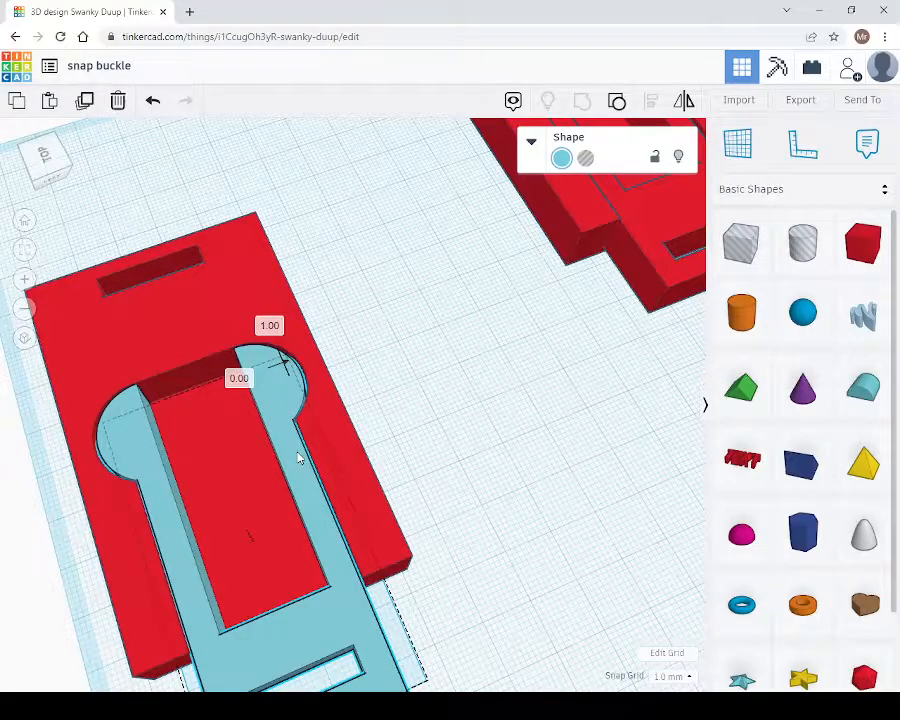
{"action": "left_click_drag", "start_coordinate": [298, 459], "coordinate": [568, 471]}
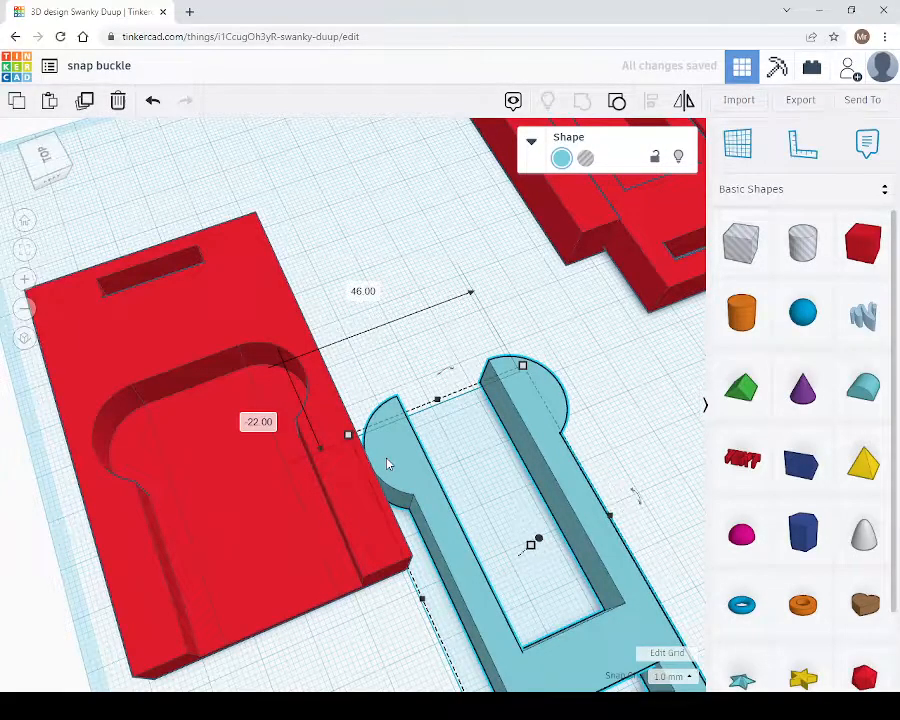
{"action": "left_click_drag", "start_coordinate": [388, 463], "coordinate": [545, 437]}
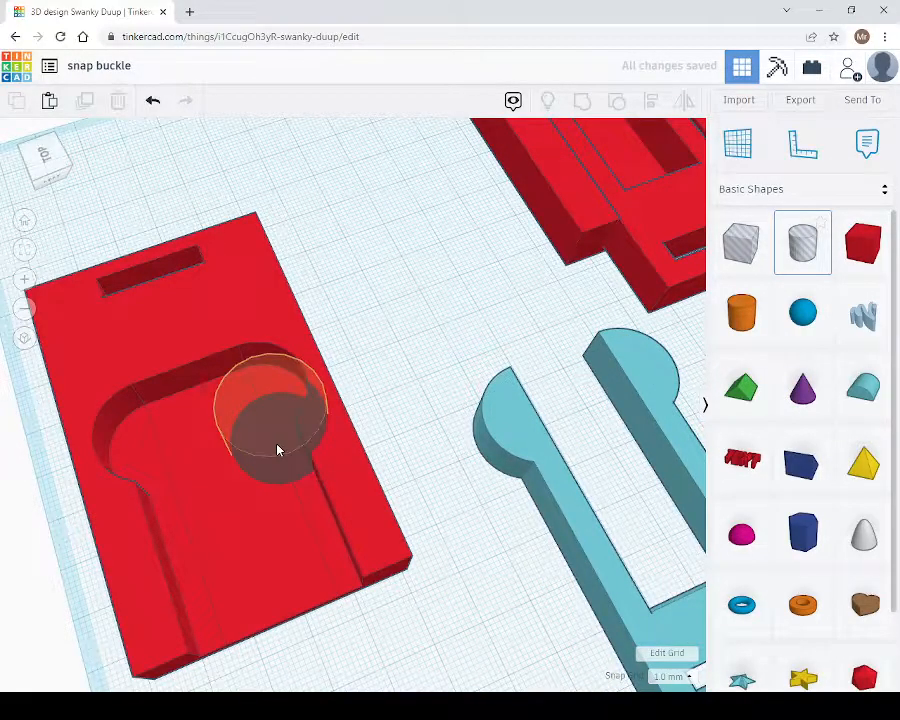
- Try a cylinder hole over the pocket, shift it onto the housing's side wall, and delete it
{"action": "left_click", "coordinate": [268, 399]}
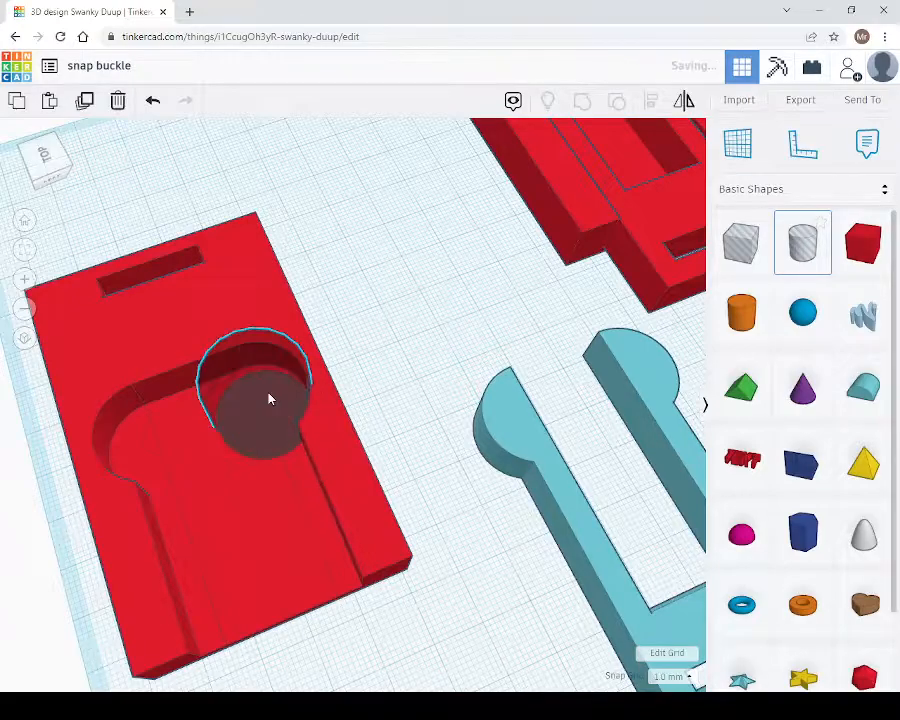
{"action": "left_click_drag", "start_coordinate": [268, 399], "coordinate": [378, 443]}
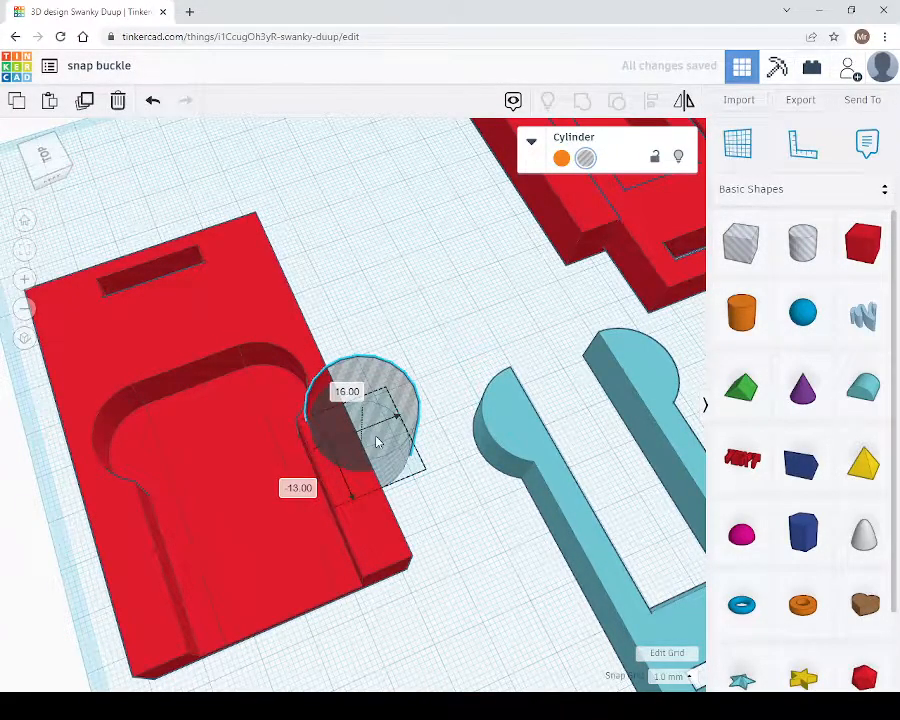
{"action": "mouse_move", "coordinate": [377, 442]}
{"action": "left_mouse_down"}
{"action": "mouse_move", "coordinate": [382, 430]}
{"action": "mouse_move", "coordinate": [365, 435]}
{"action": "left_mouse_up"}
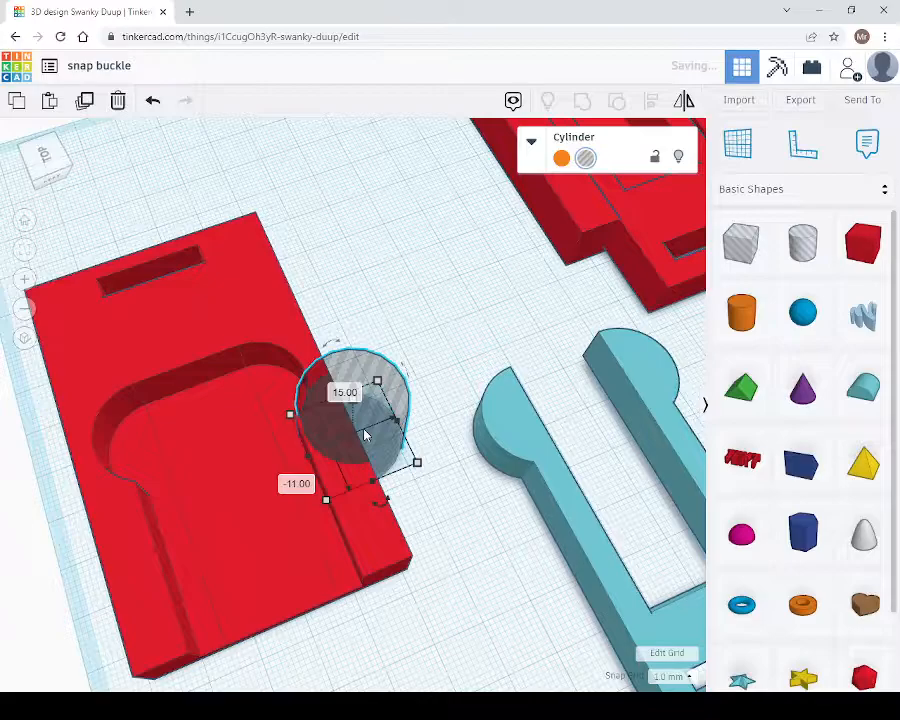
{"action": "key", "text": "Delete"}
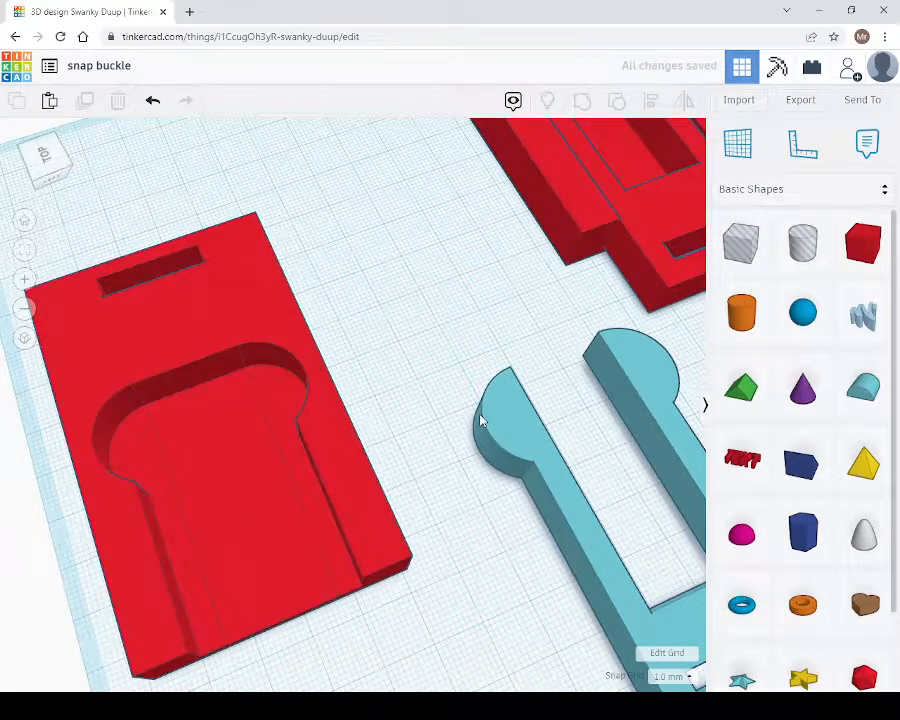
- Move the teal clip 48 mm along and 20 mm across so it sits close beside the housing
{"action": "scroll", "coordinate": [478, 416], "scroll_direction": "down", "scroll_amount": 3}
{"action": "left_click_drag", "start_coordinate": [476, 414], "coordinate": [331, 296]}
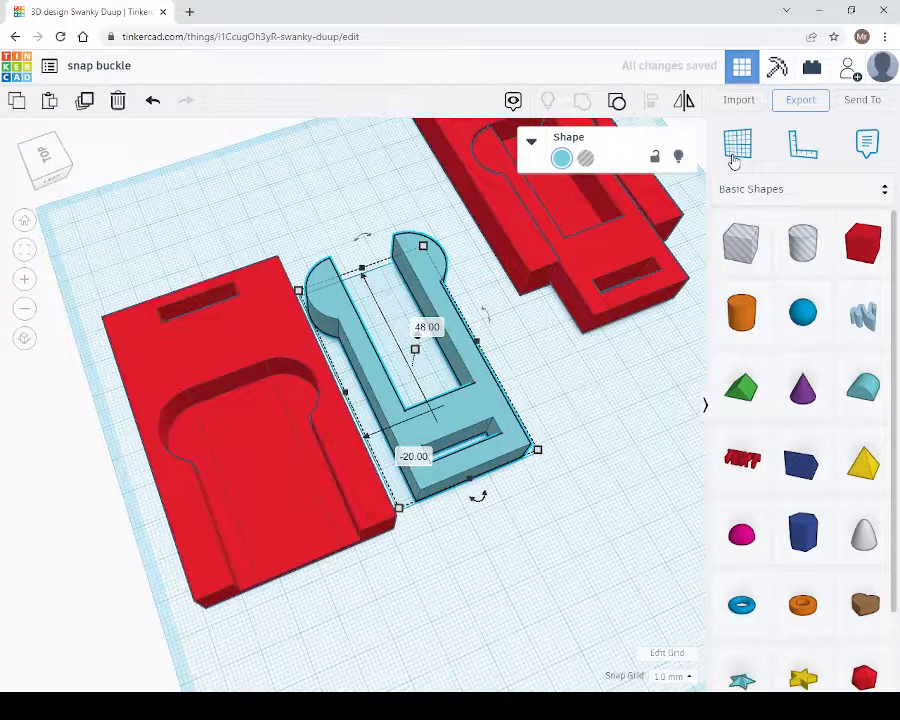